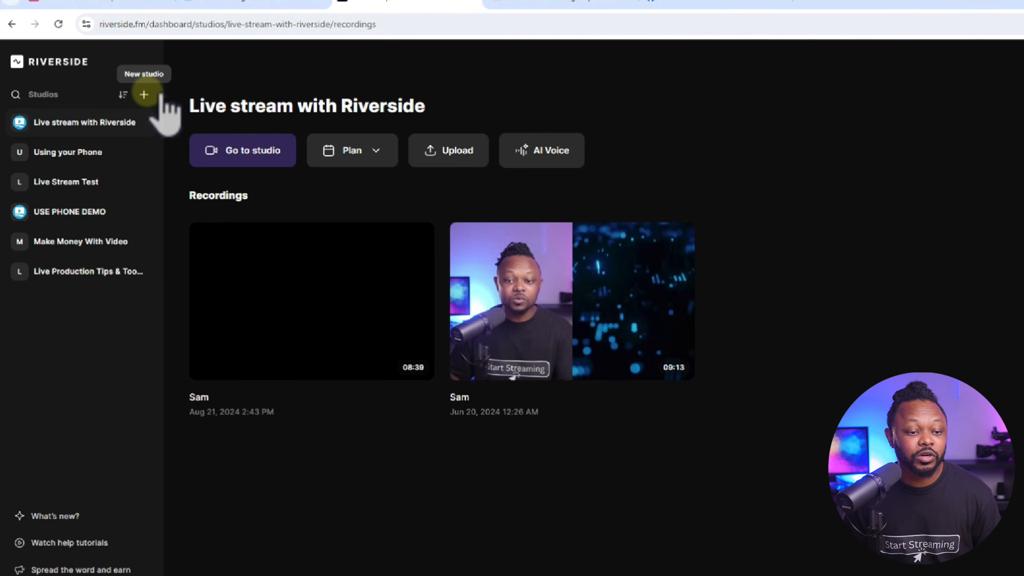
left_click(144, 95)
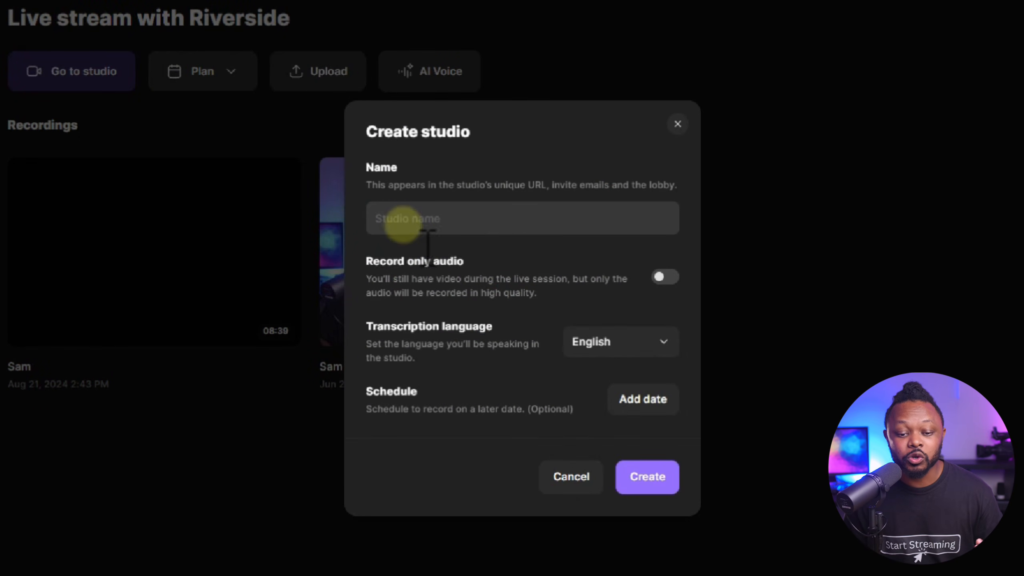
left_click(404, 223)
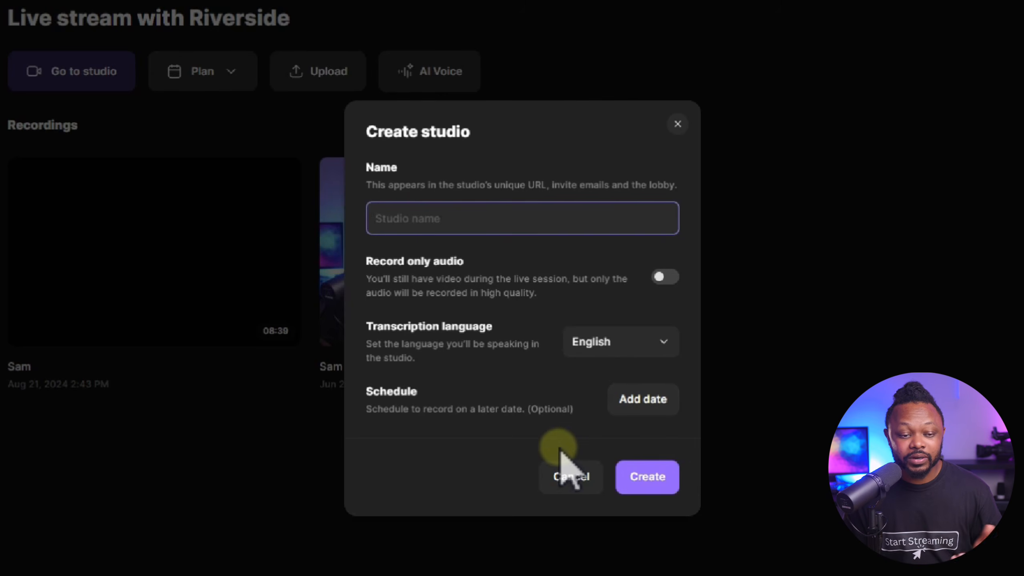
left_click(571, 477)
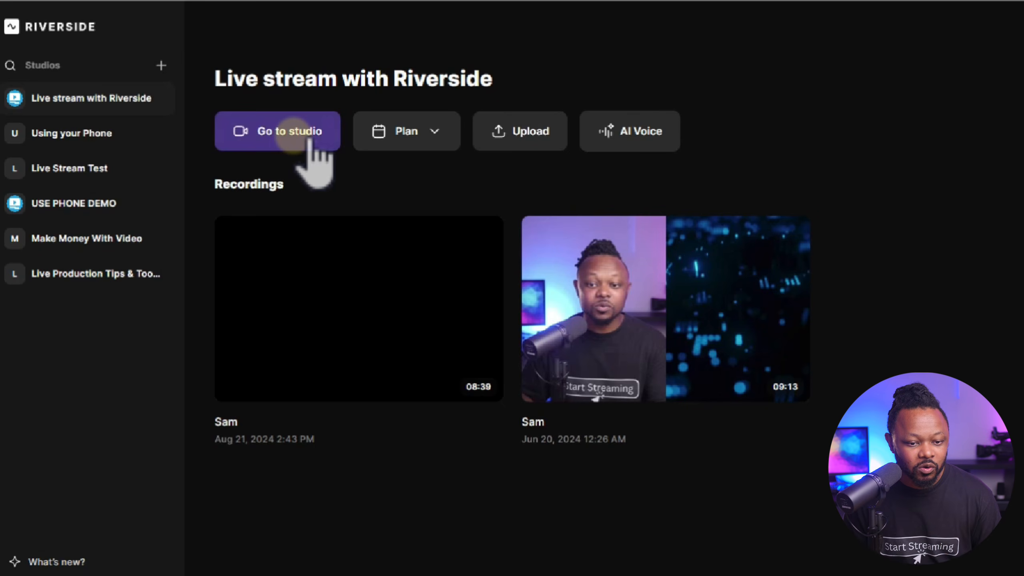
- Join the "Live stream with Riverside" studio as host with headphones in use, and dismiss the invite panel on the stage
left_click(294, 137)
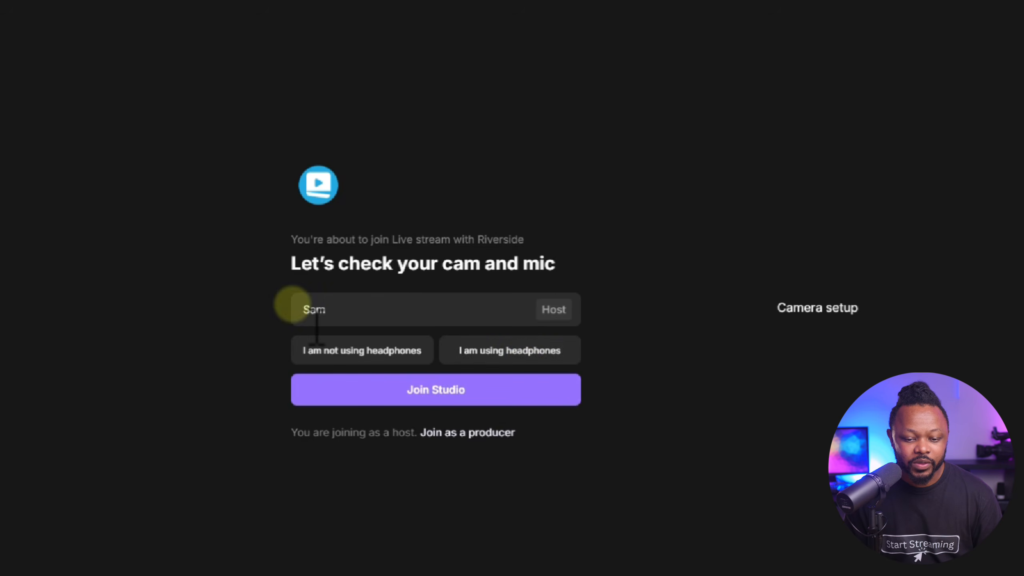
left_click_drag(343, 315, 305, 287)
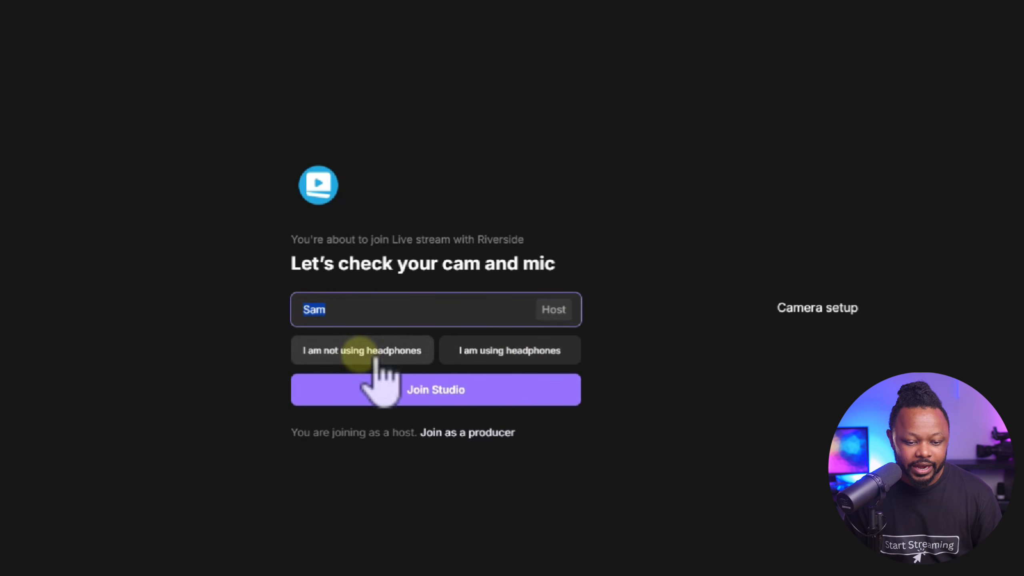
left_click(515, 361)
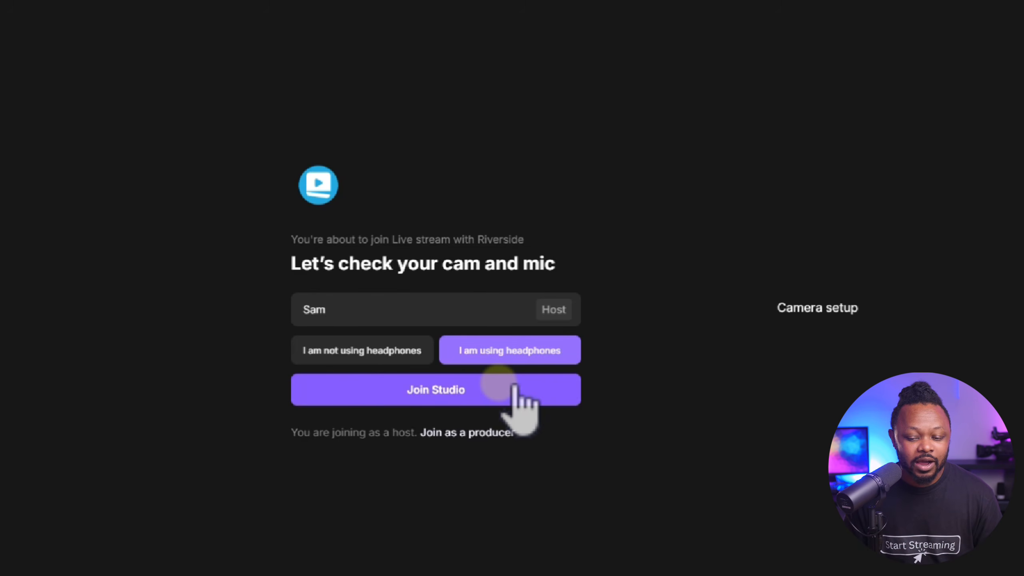
left_click(444, 395)
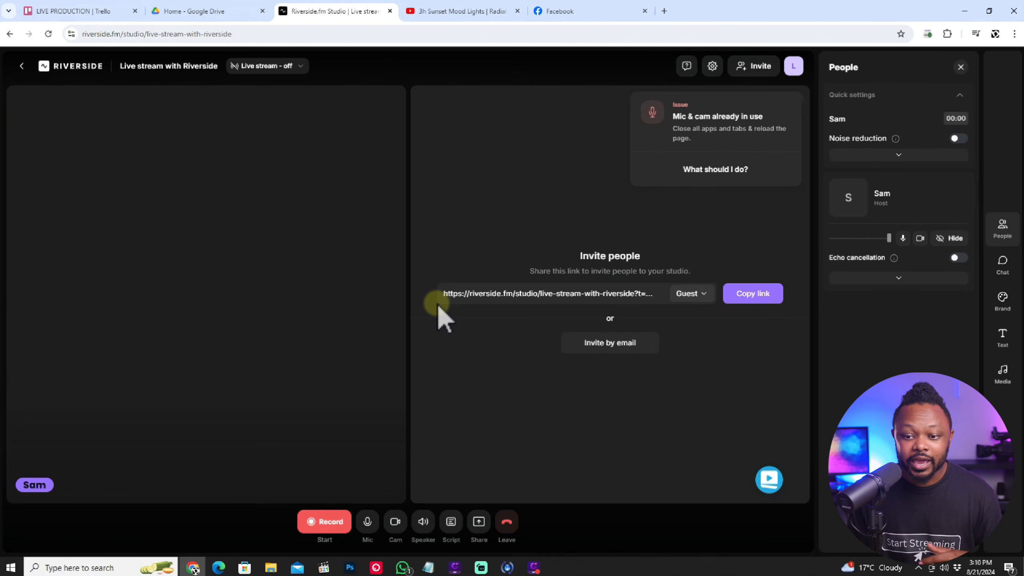
left_click(631, 95)
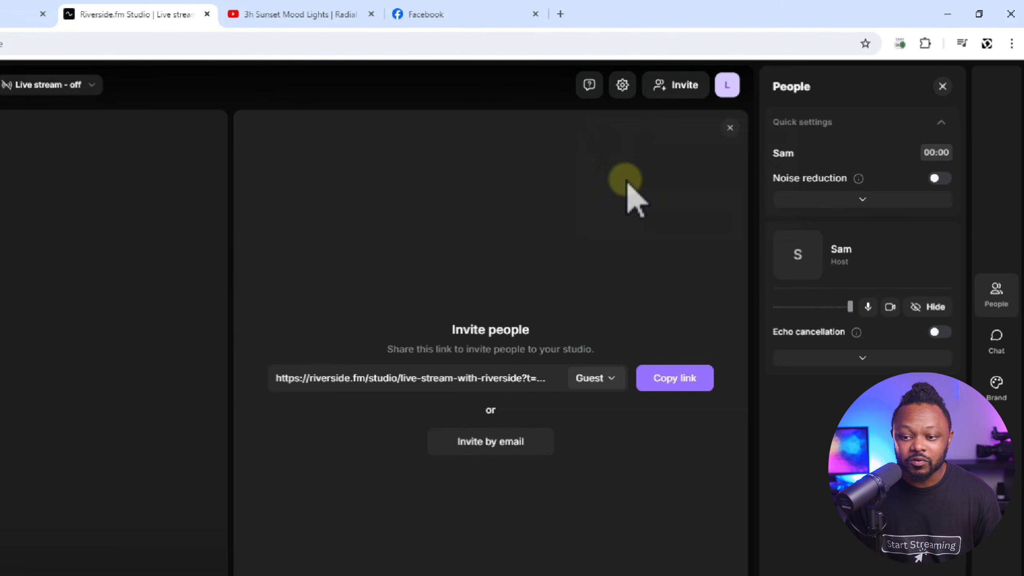
left_click(730, 128)
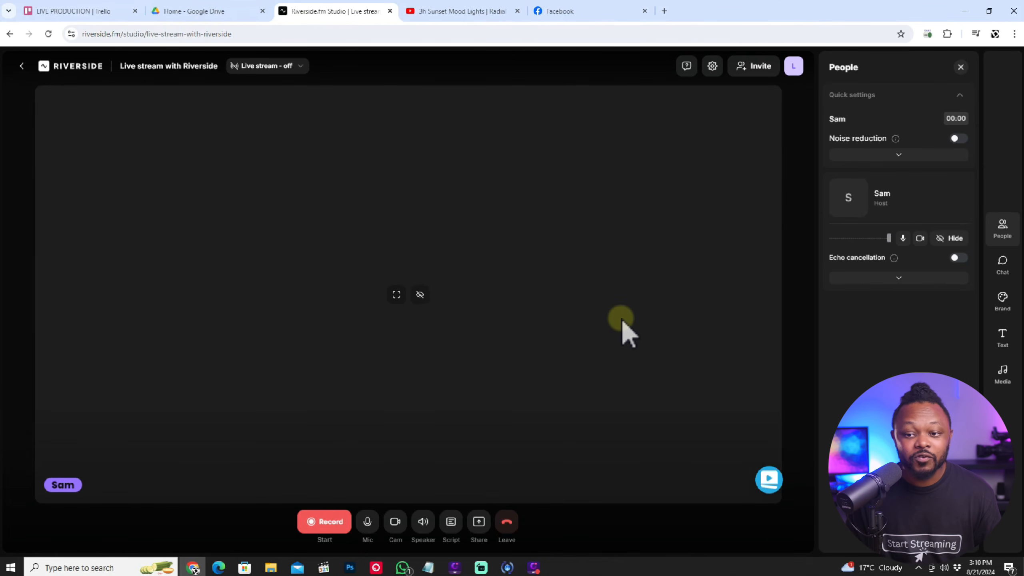
- Examine the role options for email invitations in the studio's Invite People dialog
left_click(753, 66)
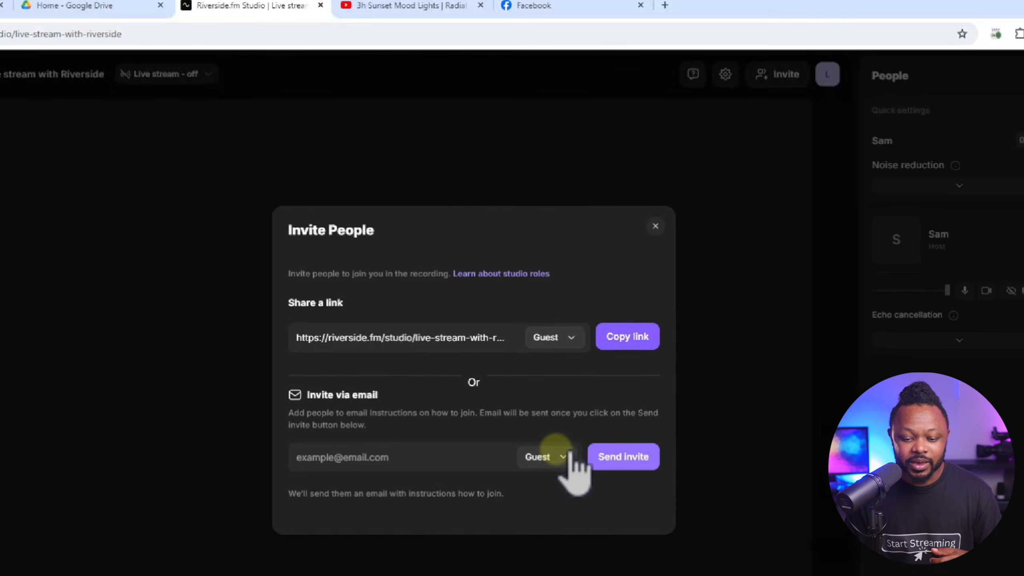
left_click(610, 387)
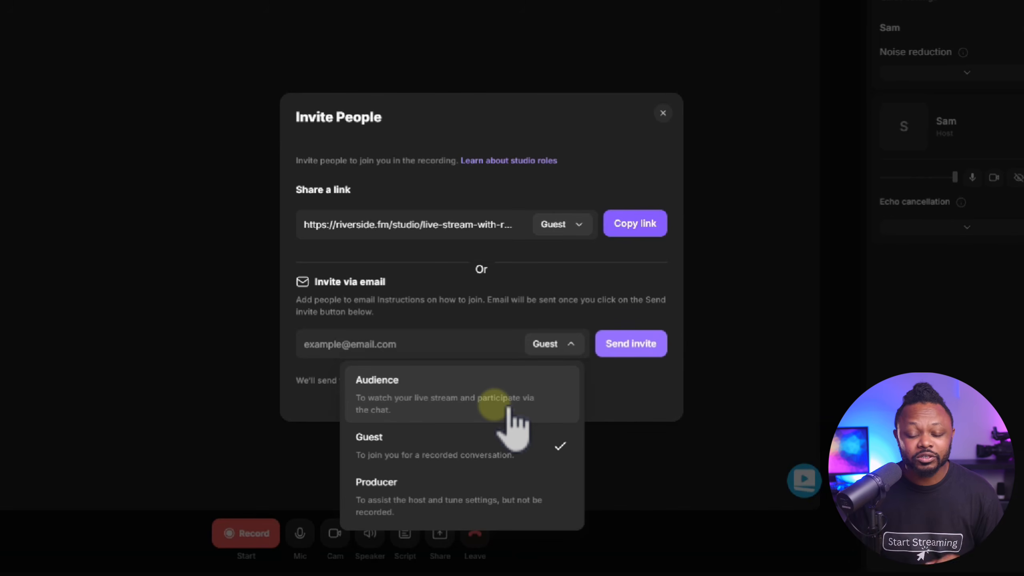
left_click(602, 159)
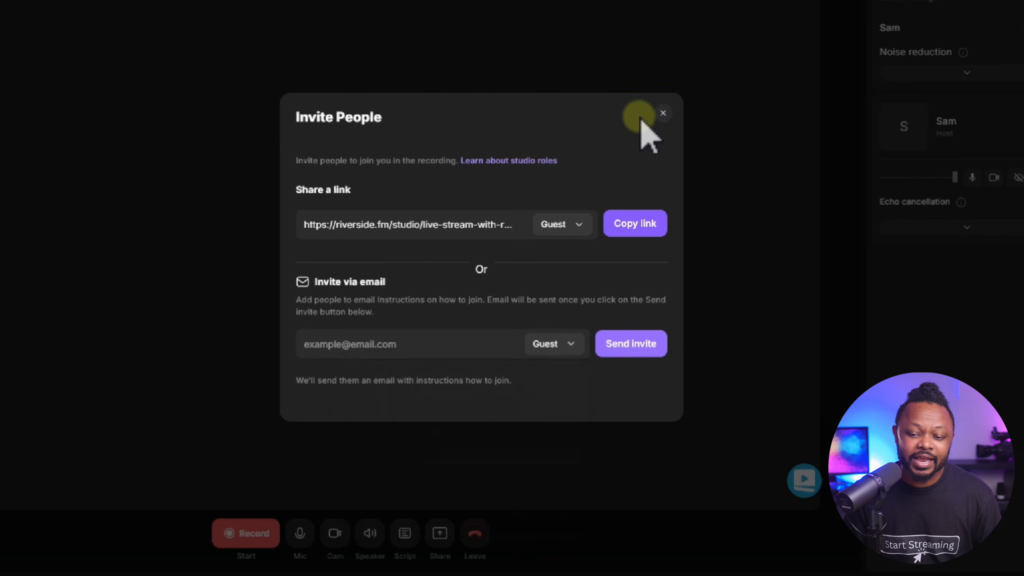
left_click(663, 113)
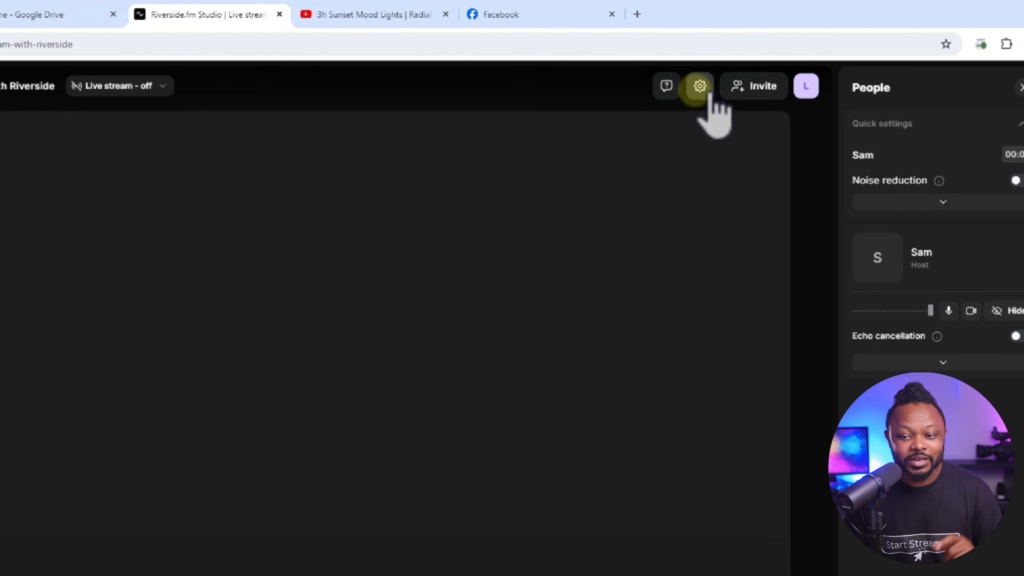
- Select the OBSBOT Tiny 2 camera and a RODECaster microphone in the studio's audio and video settings
left_click(700, 86)
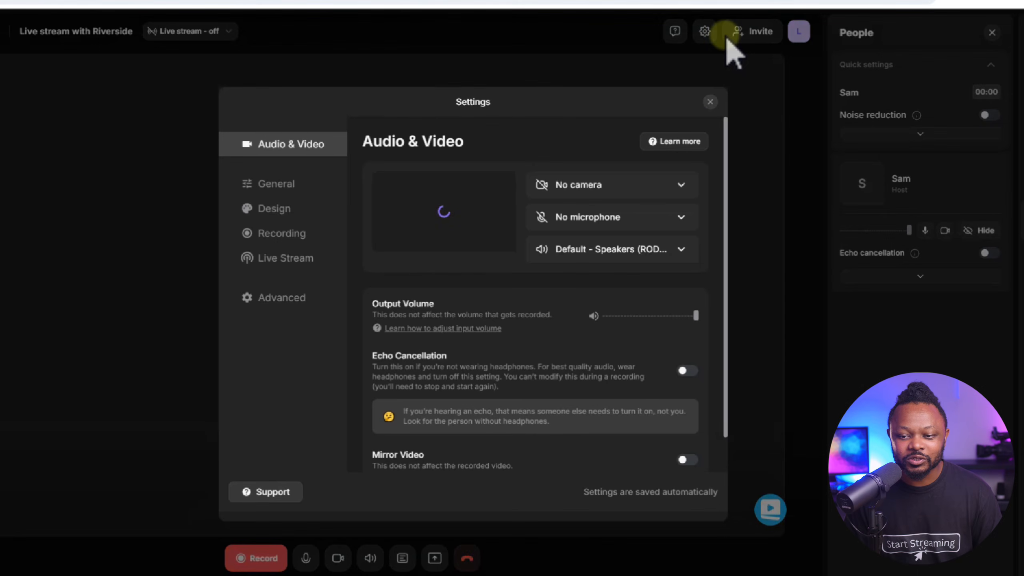
left_click(710, 101)
left_click(705, 32)
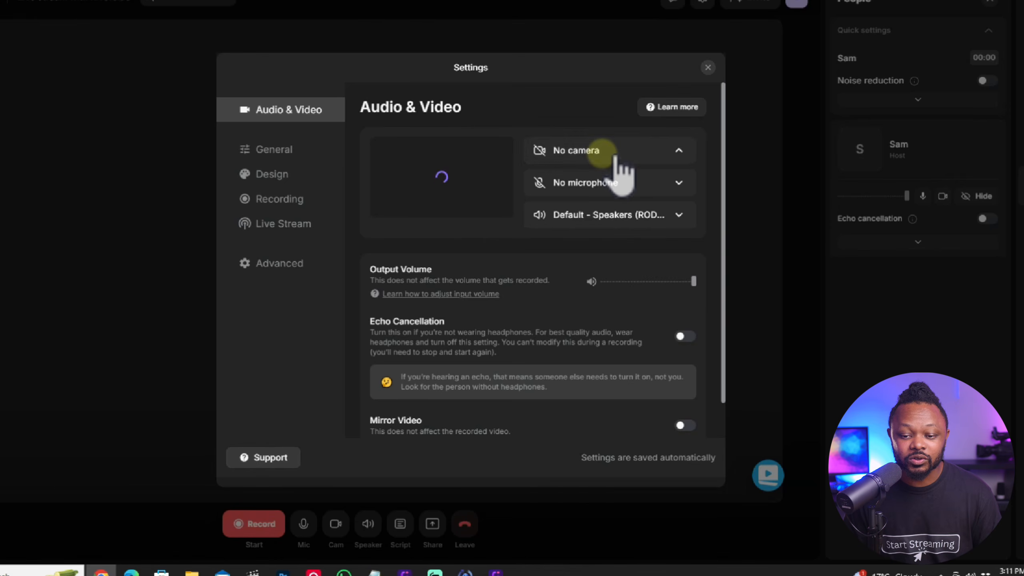
left_click(615, 157)
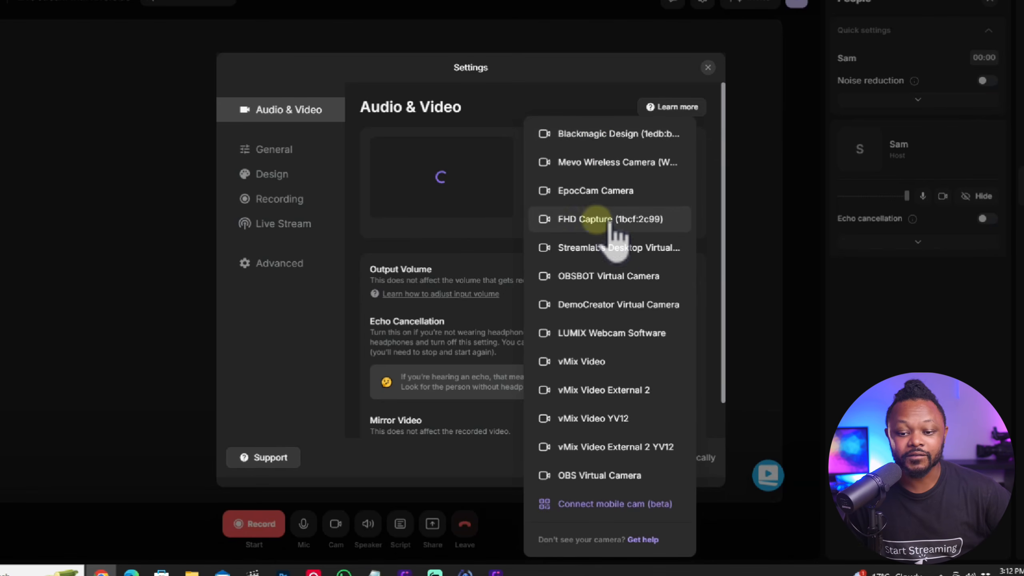
left_click(564, 96)
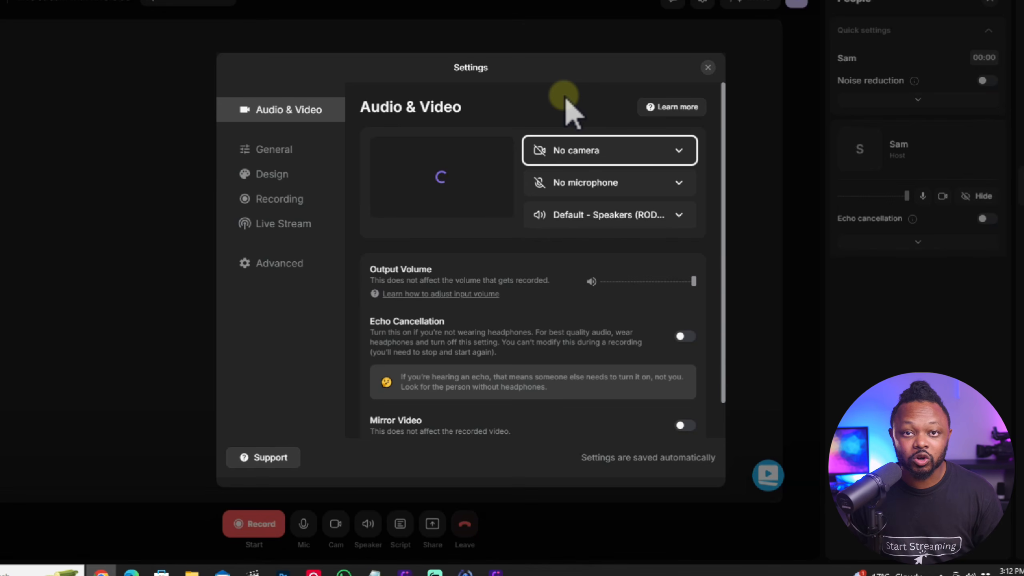
left_click(597, 149)
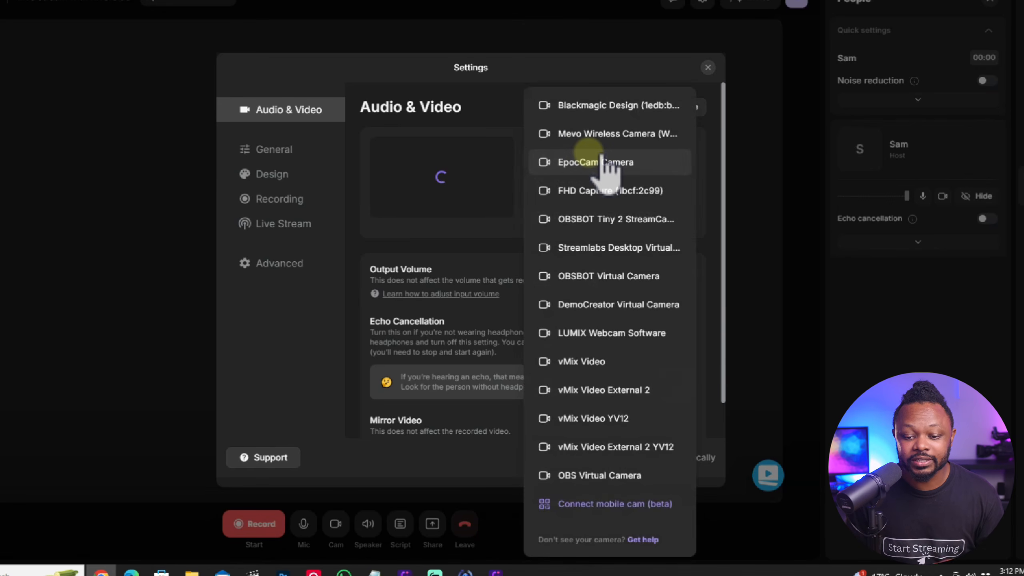
left_click(605, 221)
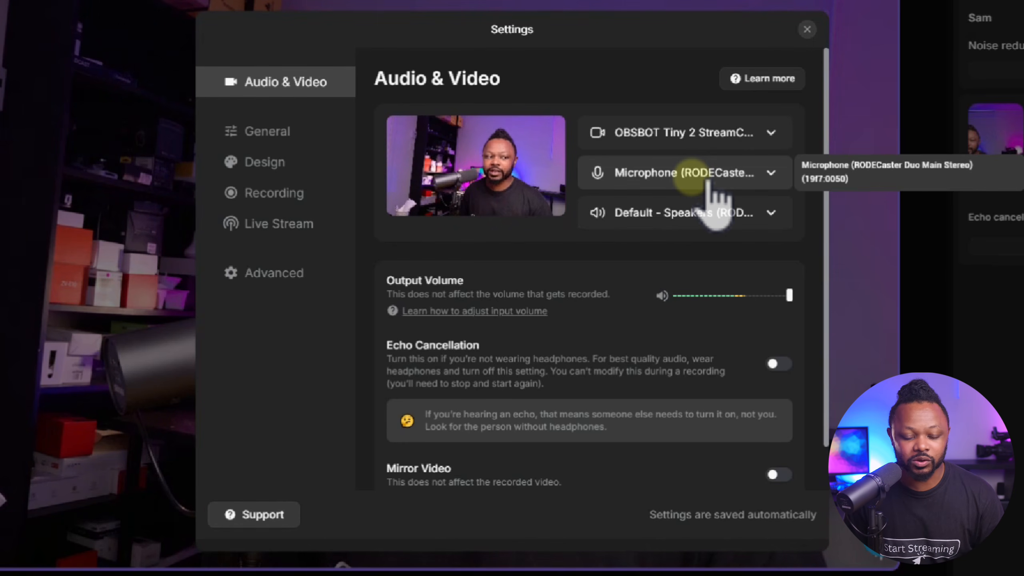
left_click(703, 180)
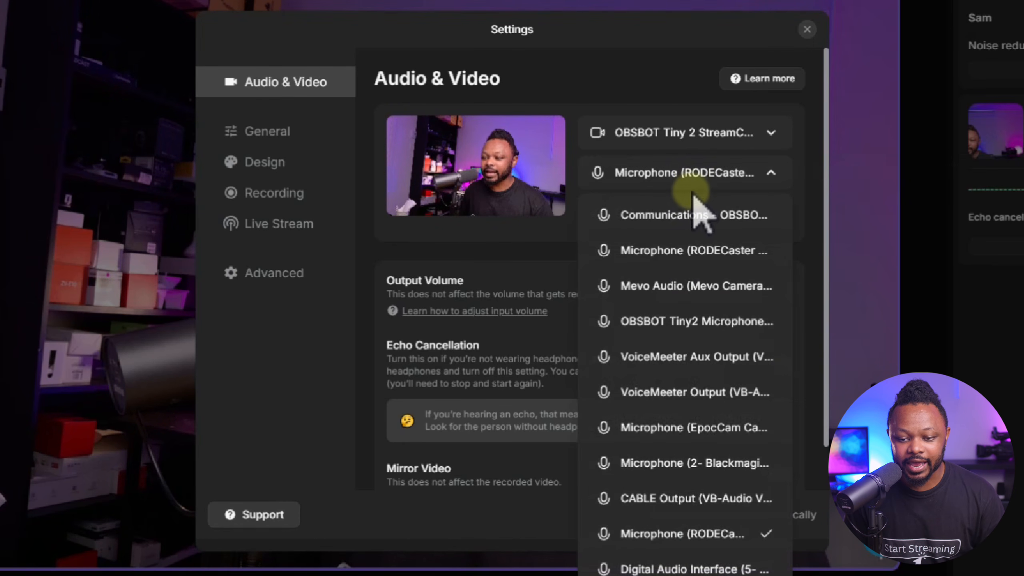
left_click(701, 255)
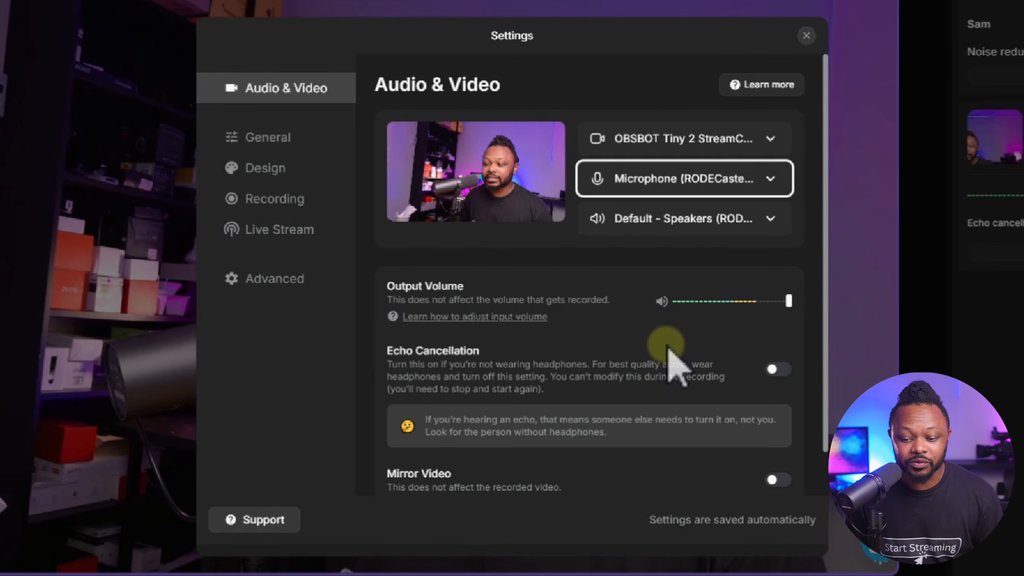
- Review the echo cancellation and mirror video options, plus the live stream, design and recording settings
scroll(719, 397, "down", 2)
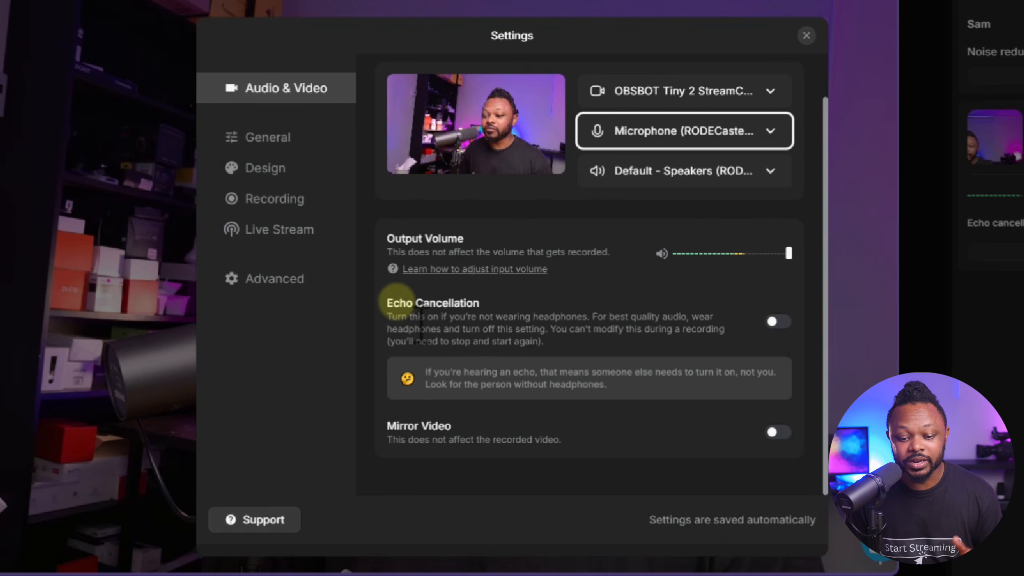
left_click(773, 335)
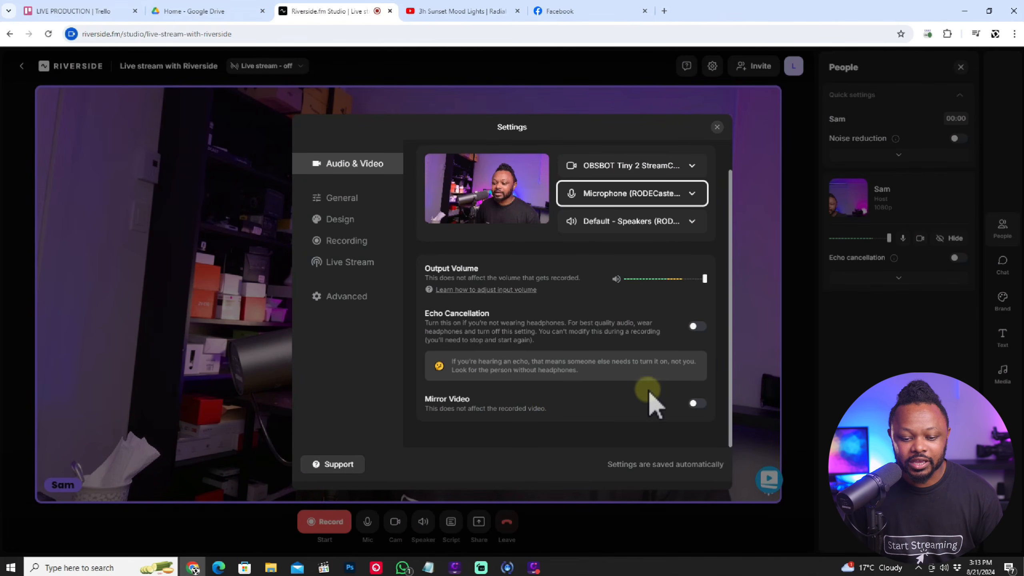
left_click(701, 405)
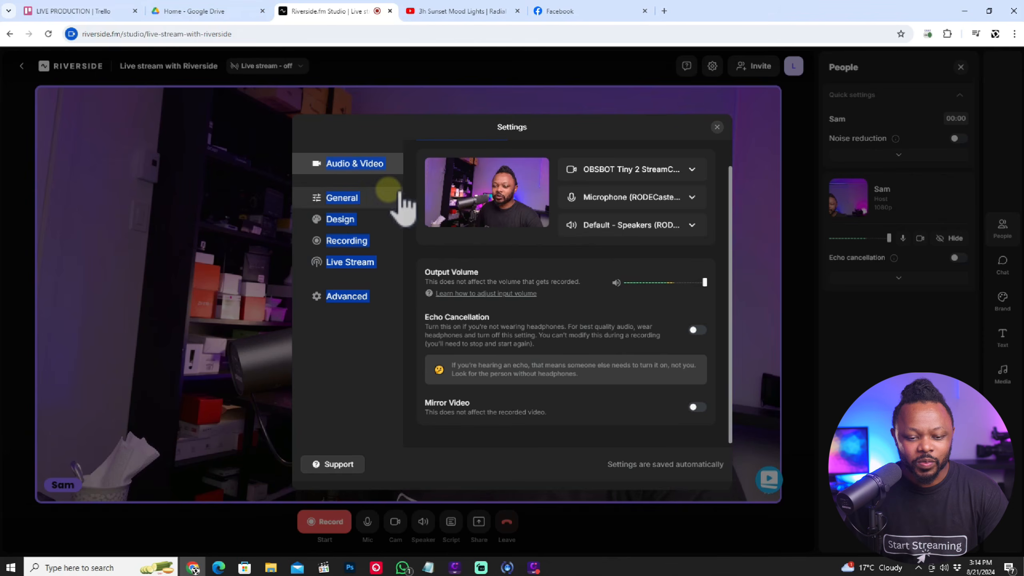
left_click(620, 403)
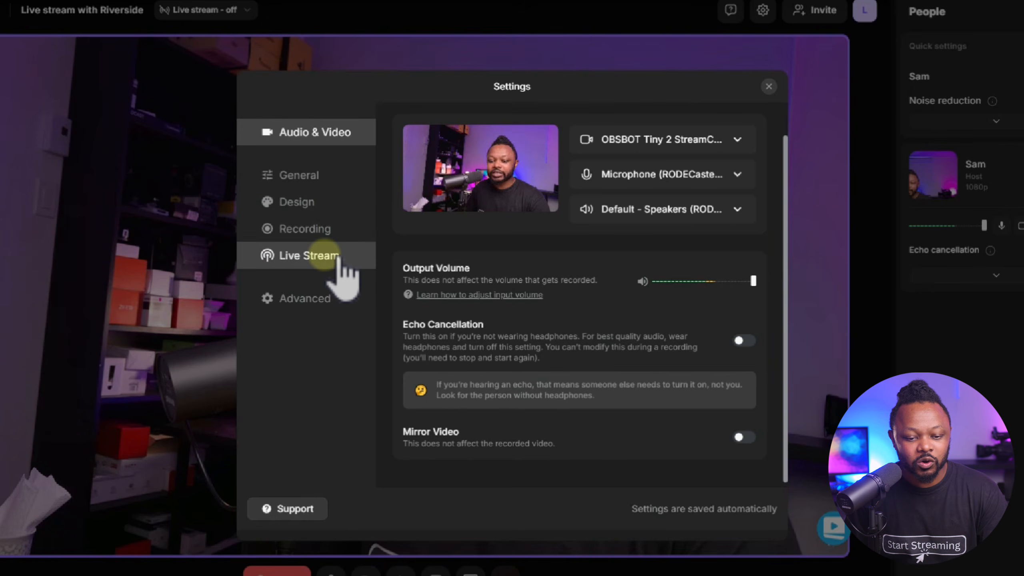
left_click(339, 258)
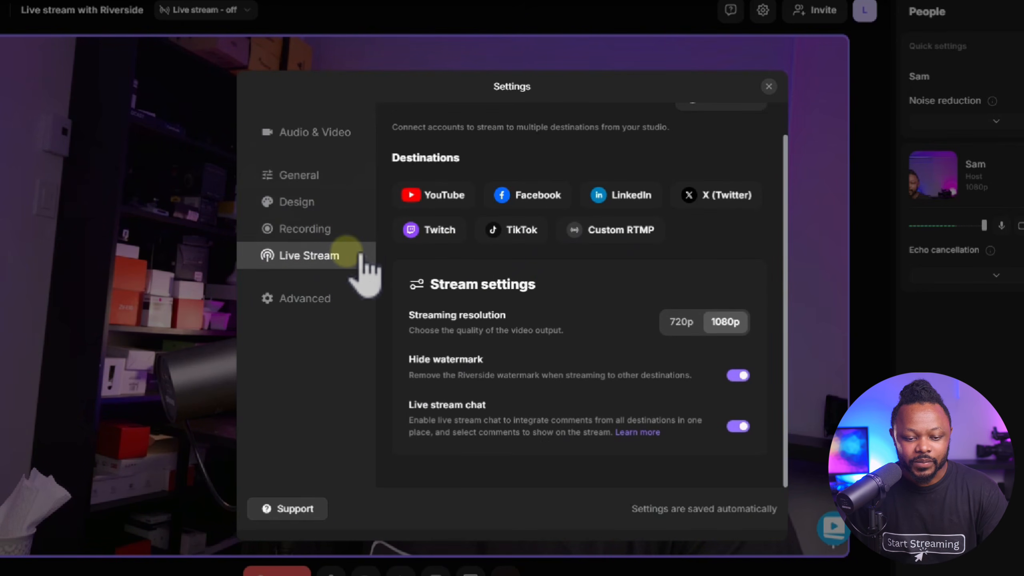
left_click(338, 204)
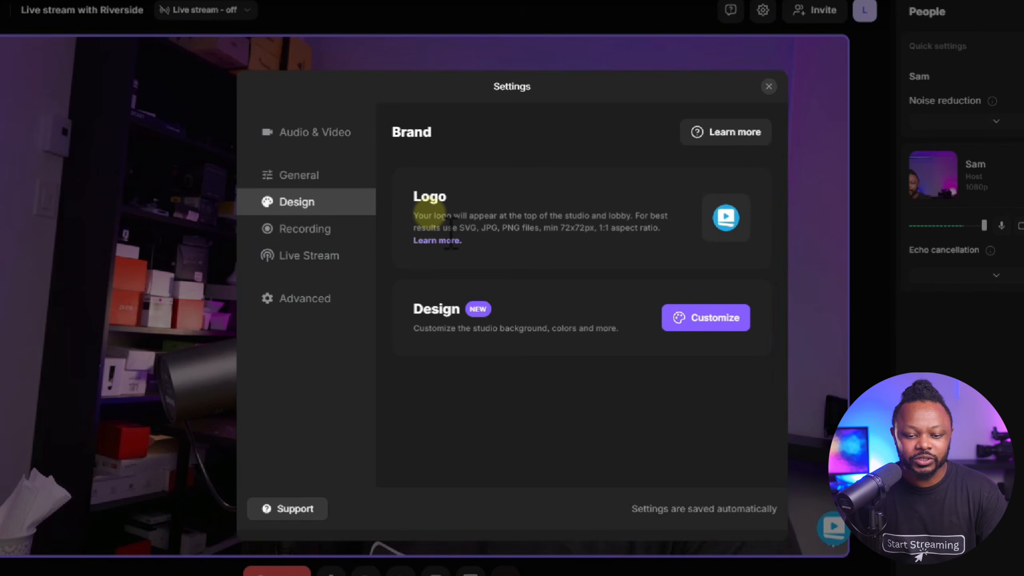
left_click(333, 230)
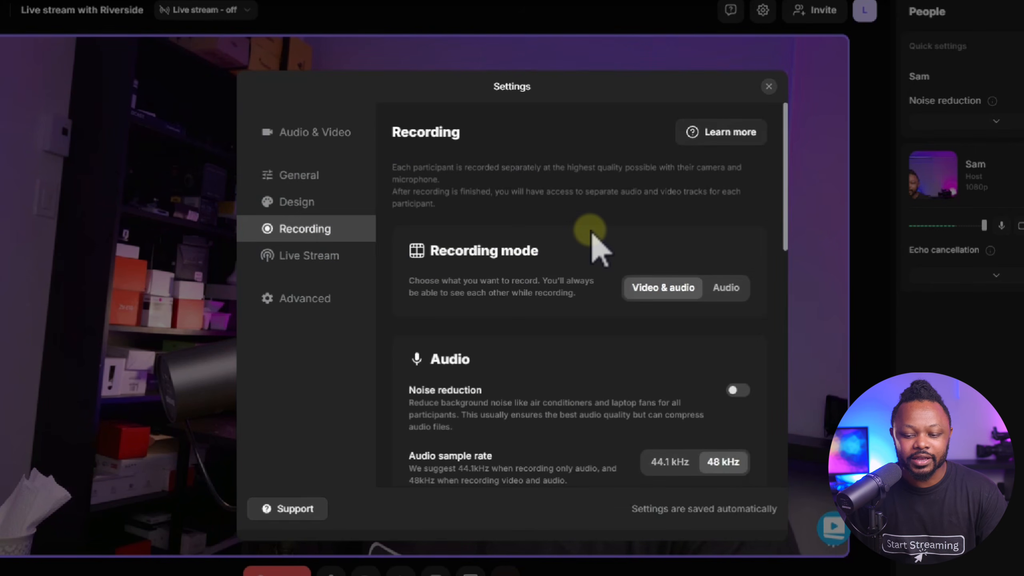
- Connect the host's Facebook profile as a live stream destination, reauthorizing Riverside's access to the account
left_click(341, 258)
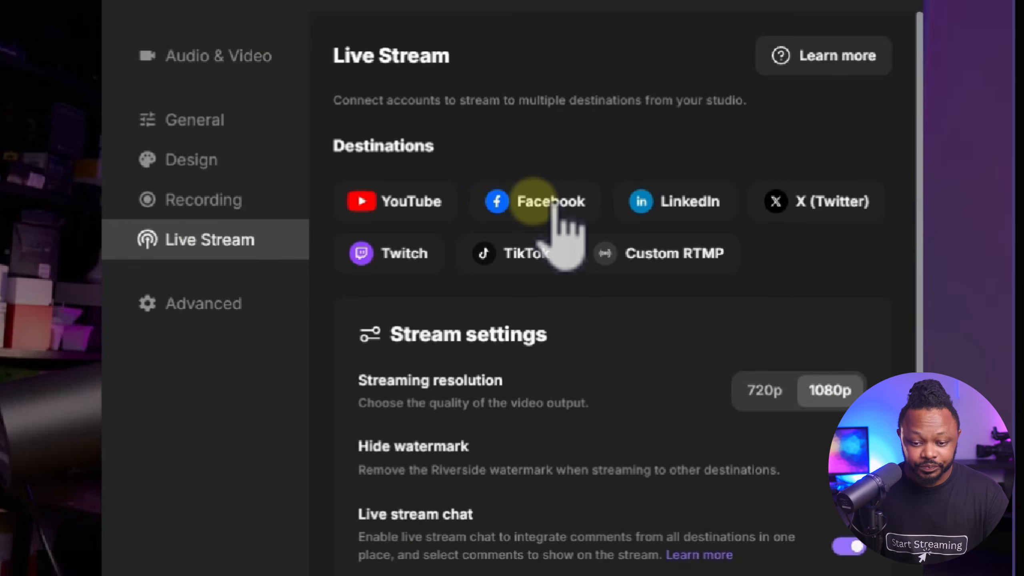
left_click(540, 233)
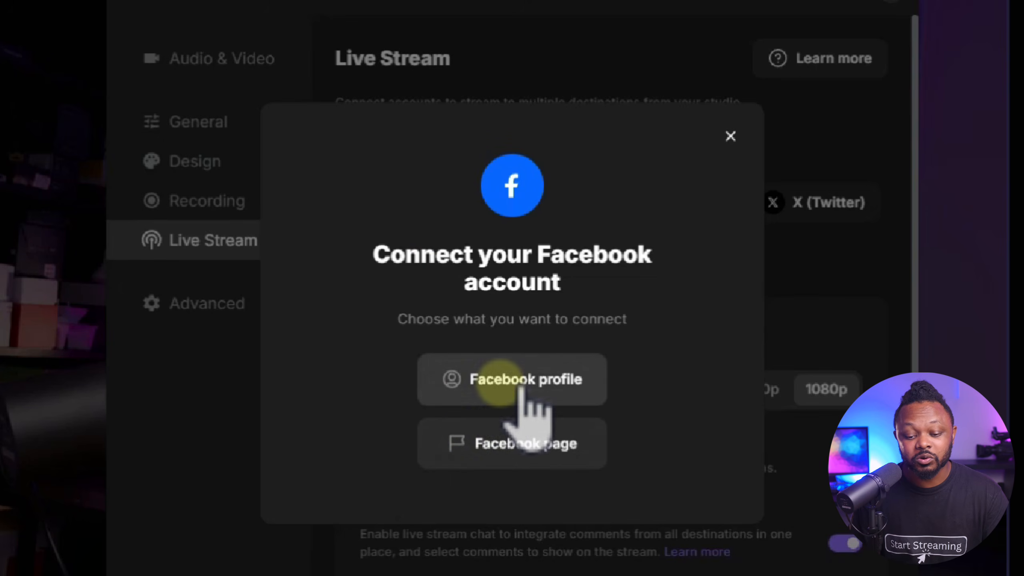
left_click(542, 377)
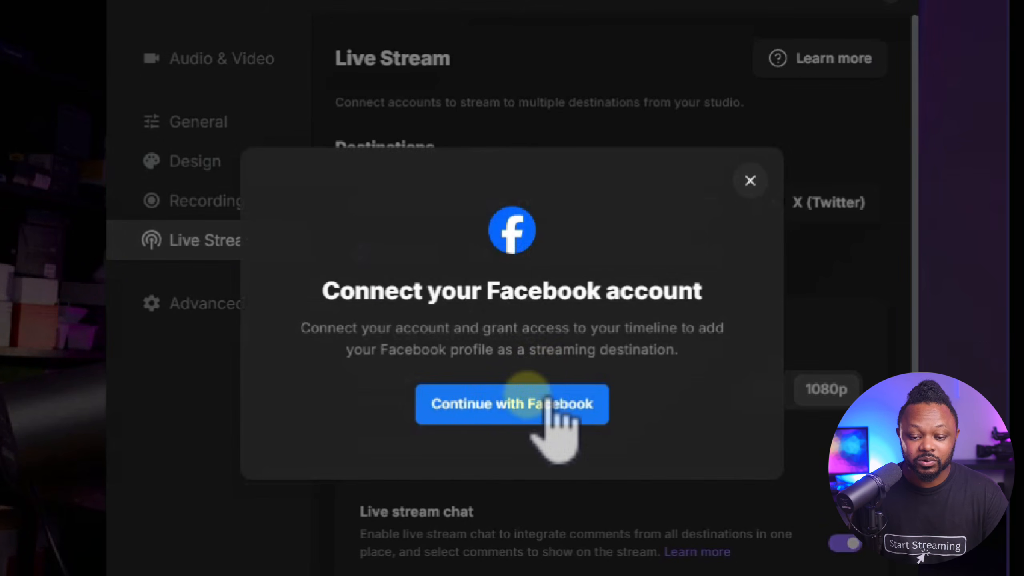
left_click(545, 406)
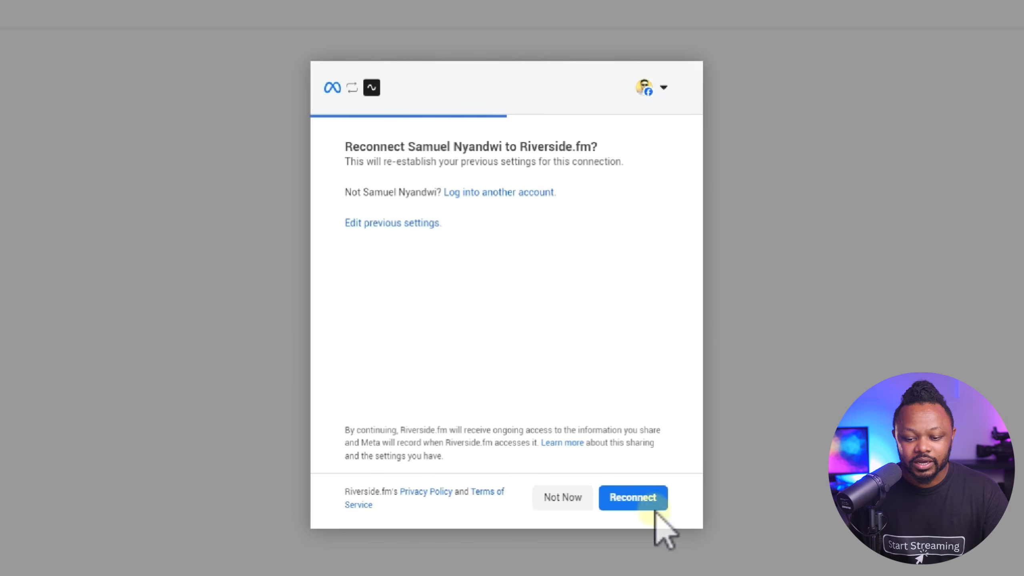
left_click(661, 500)
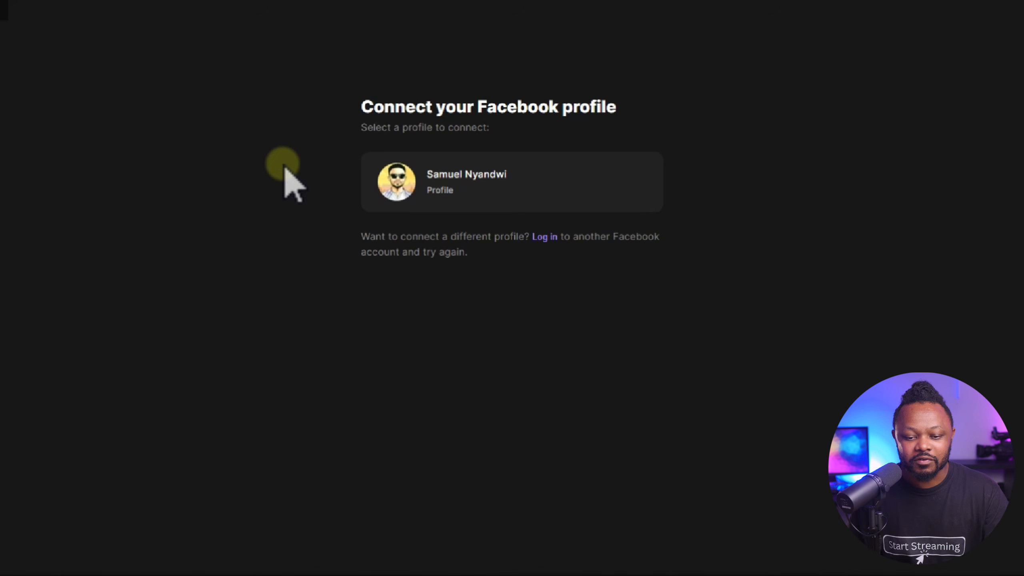
left_click(460, 189)
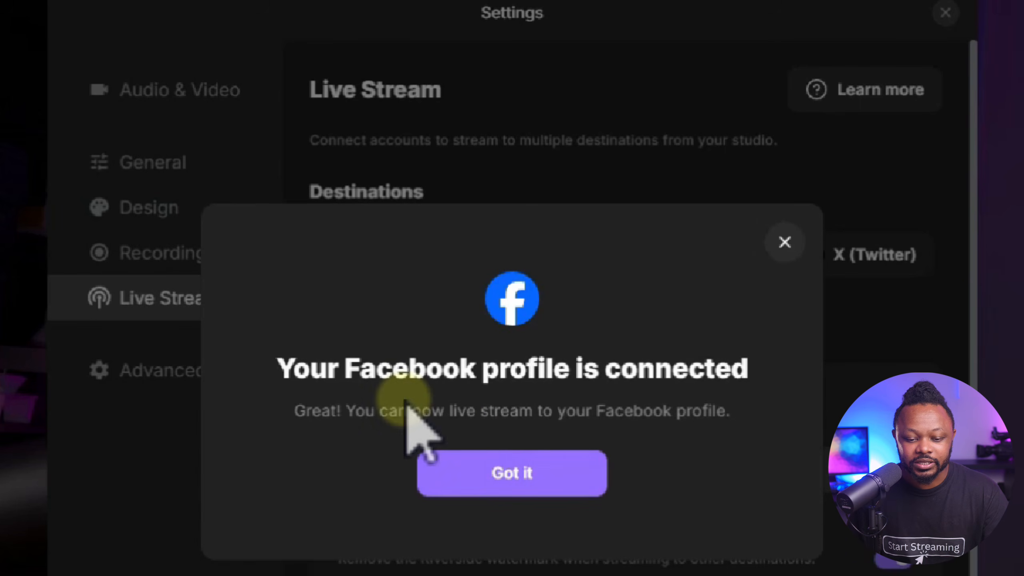
left_click(571, 464)
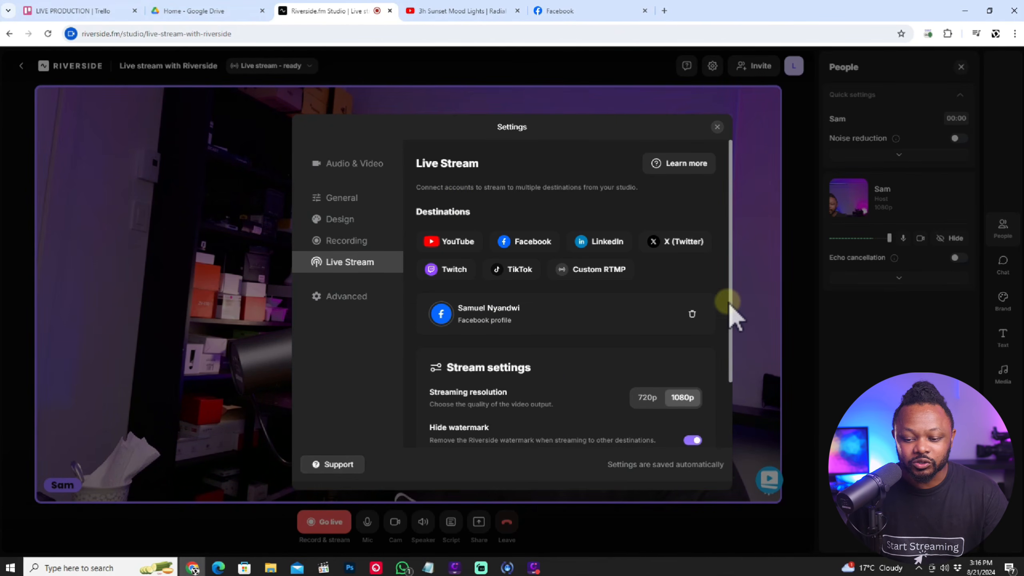
- Set the streaming resolution to 1080p and review the Hide watermark and live stream chat options
left_click_drag(734, 311, 737, 393)
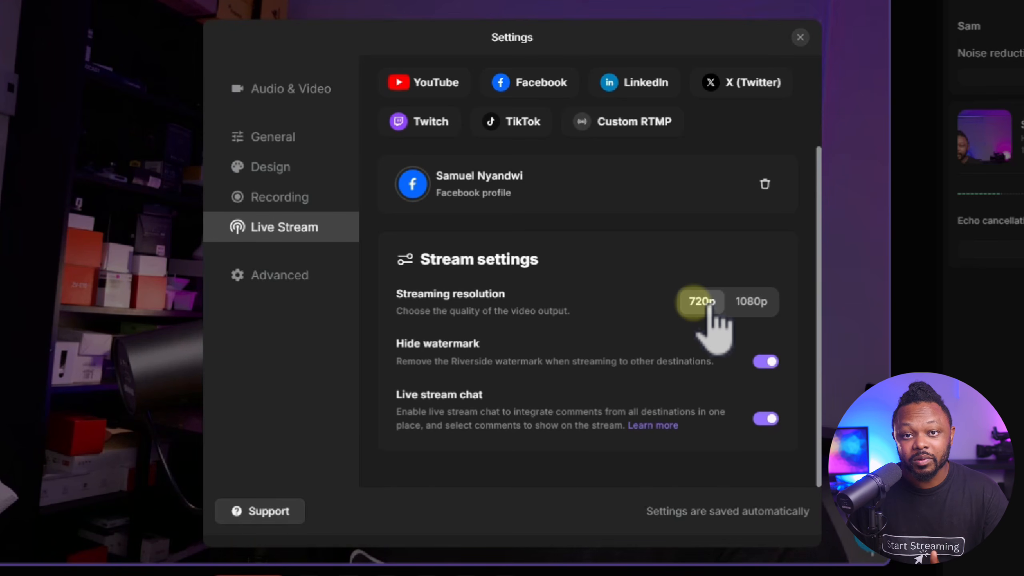
left_click(752, 302)
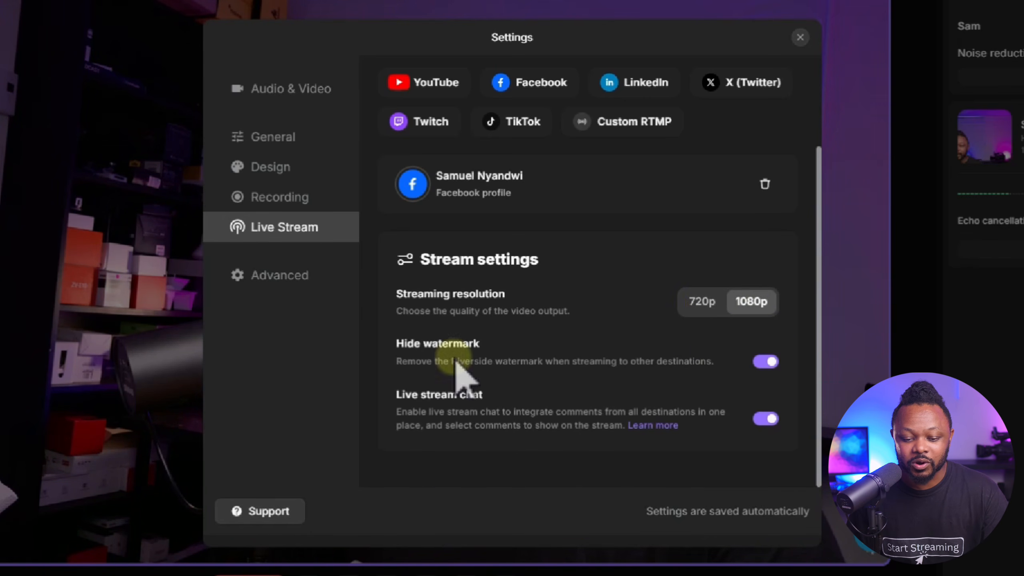
left_click_drag(397, 343, 481, 346)
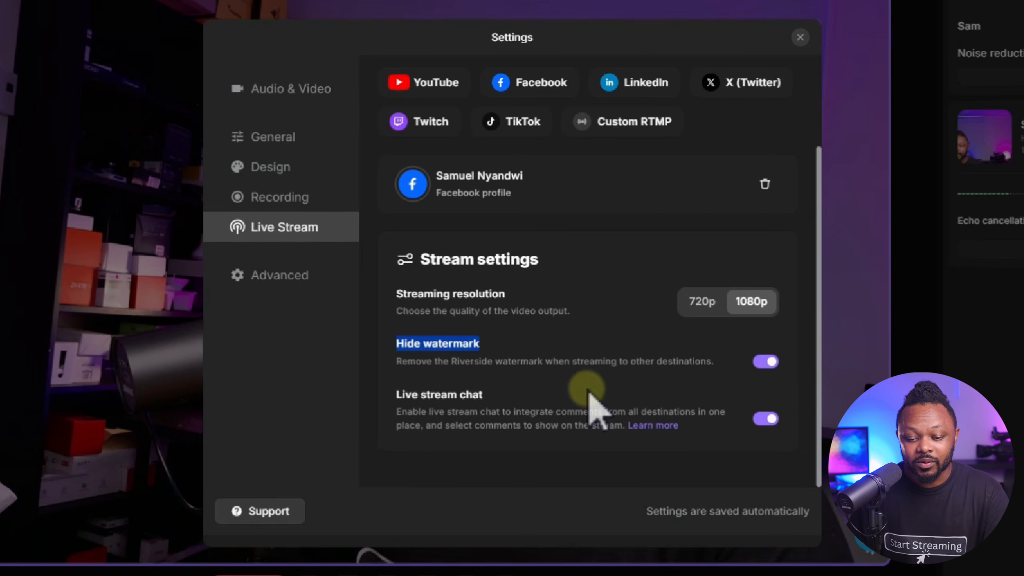
scroll(588, 399, "up", 2)
scroll(576, 370, "up", 1)
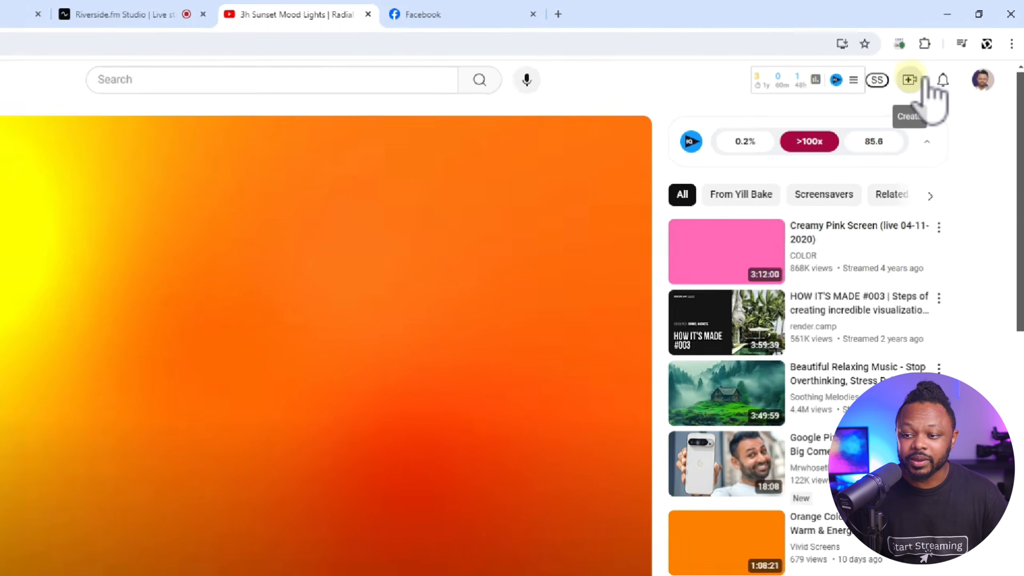
- Open YouTube's live streaming dashboard and start scheduling a stream with new settings instead of reusing the previous ones
left_click(935, 61)
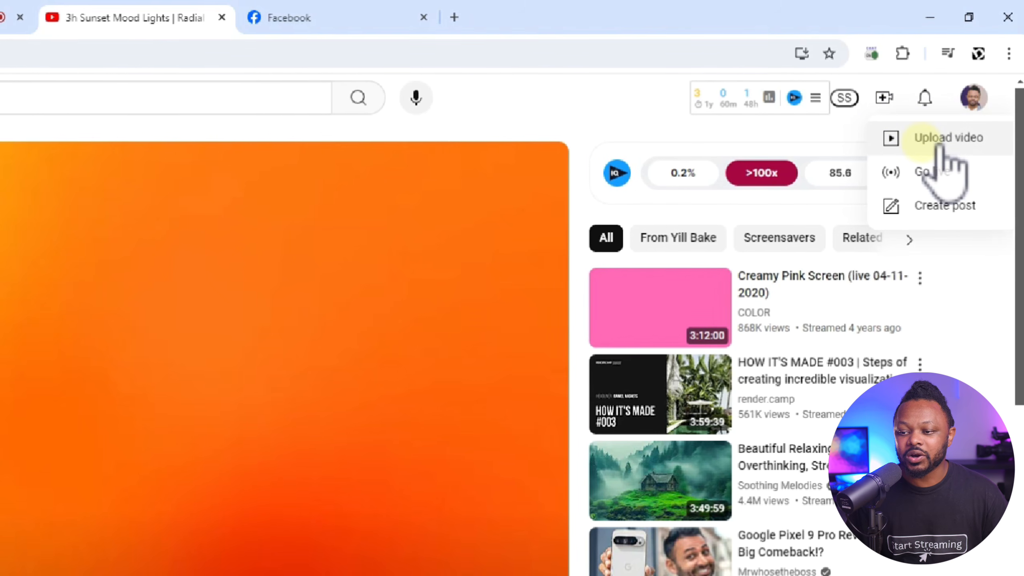
left_click(941, 172)
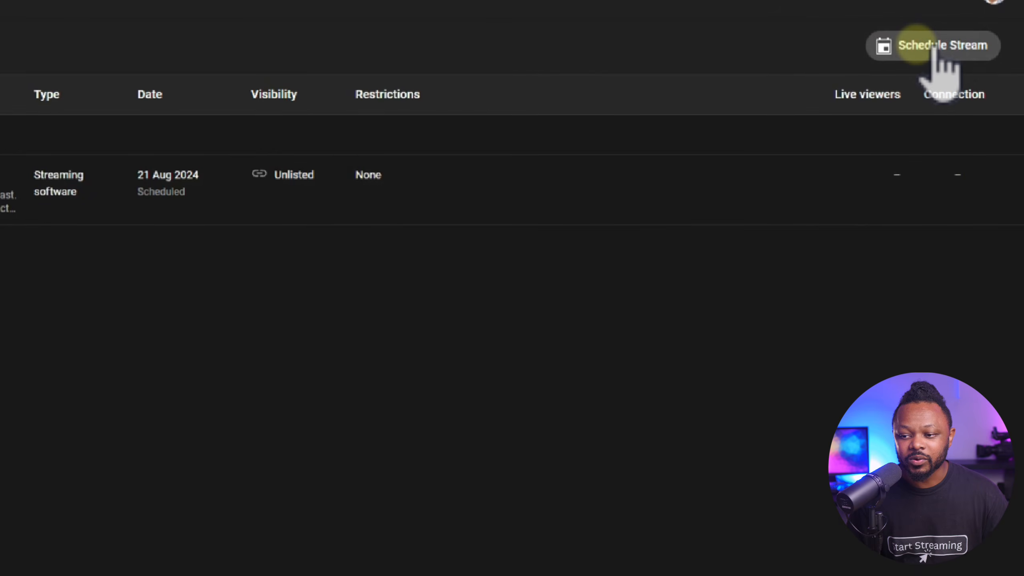
left_click(934, 48)
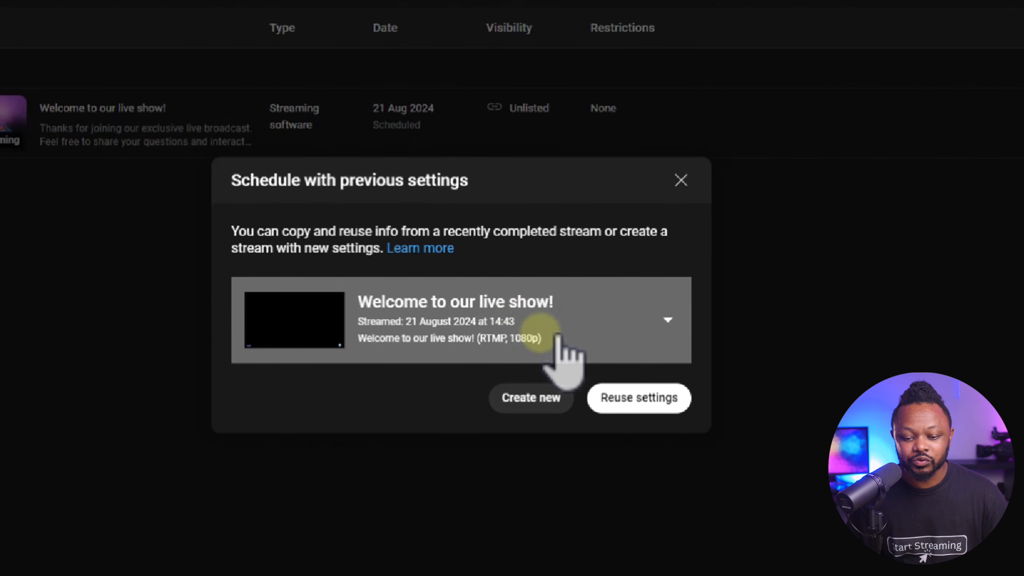
left_click(531, 397)
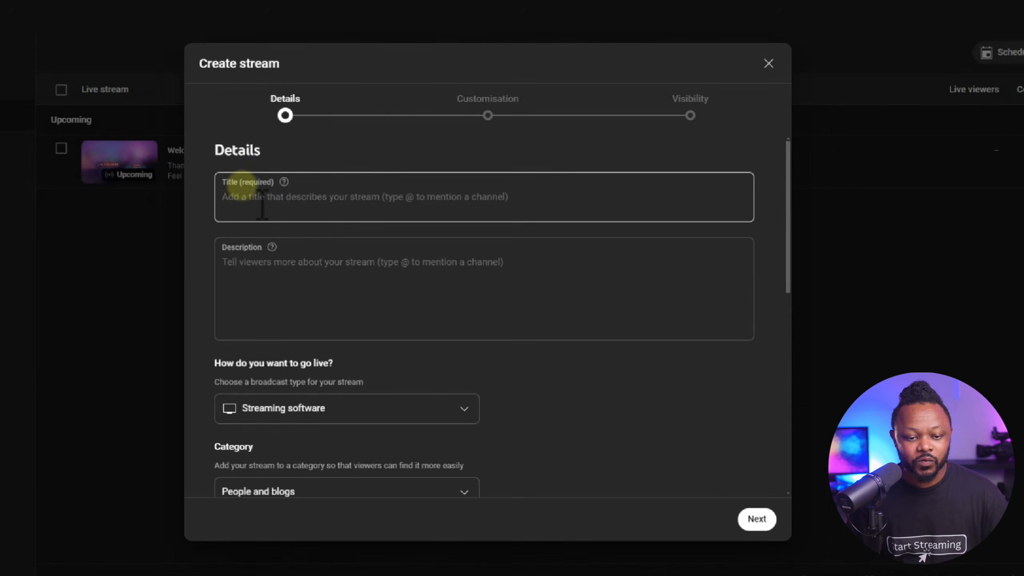
- Title the new stream "Testing Riverside" and enter "TEst" as its description
left_click(243, 194)
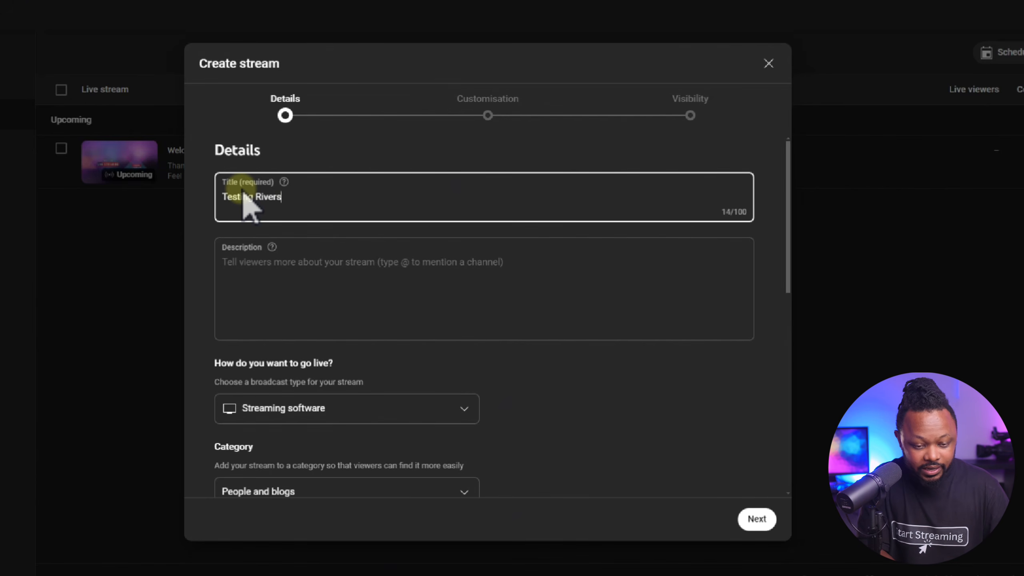
left_click(233, 281)
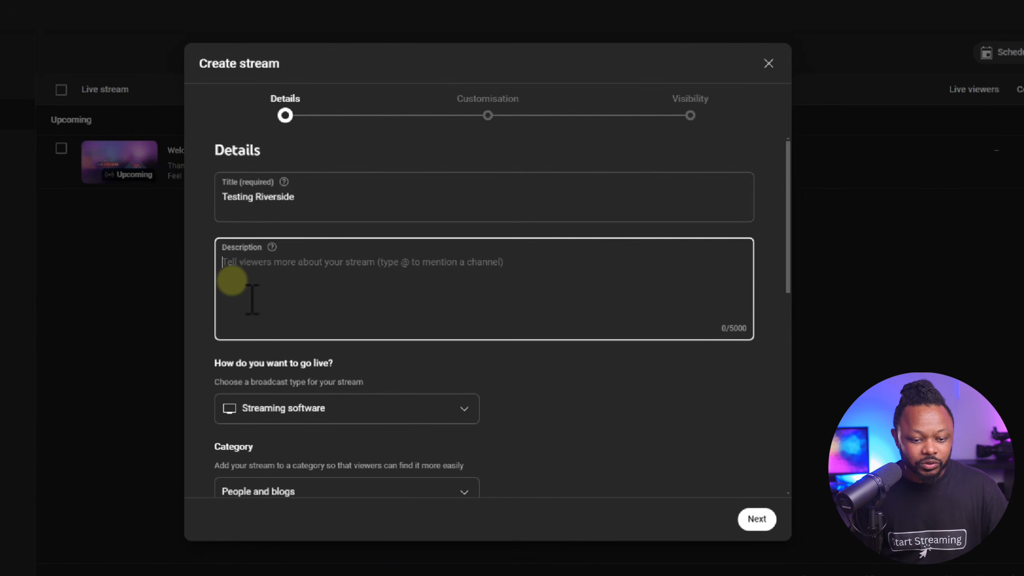
type("TEst")
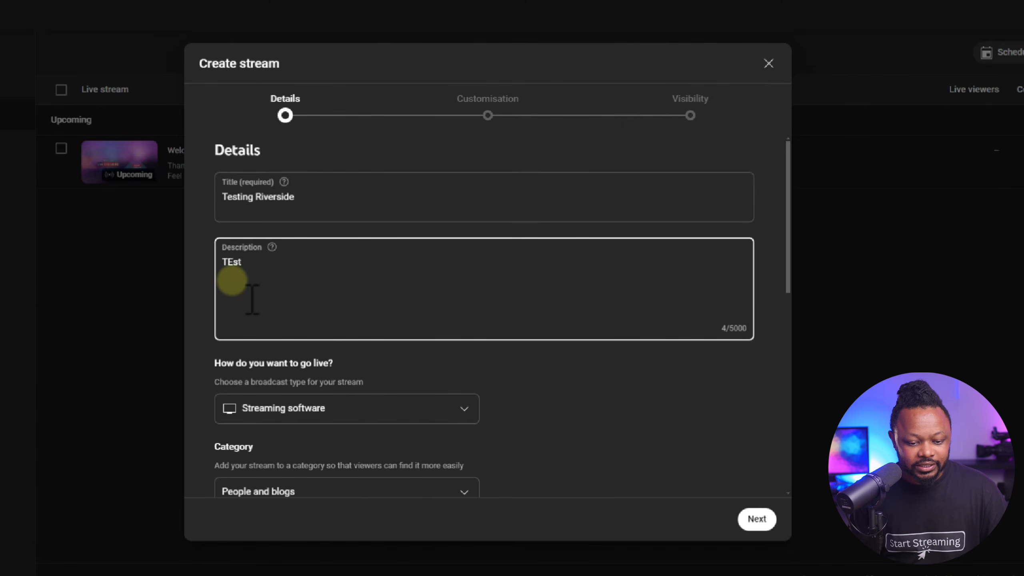
- Upload "Phone to live stream like OBS Thumbnail.jpg" from the Downloads folder as the stream's thumbnail
scroll(355, 370, "down", 3)
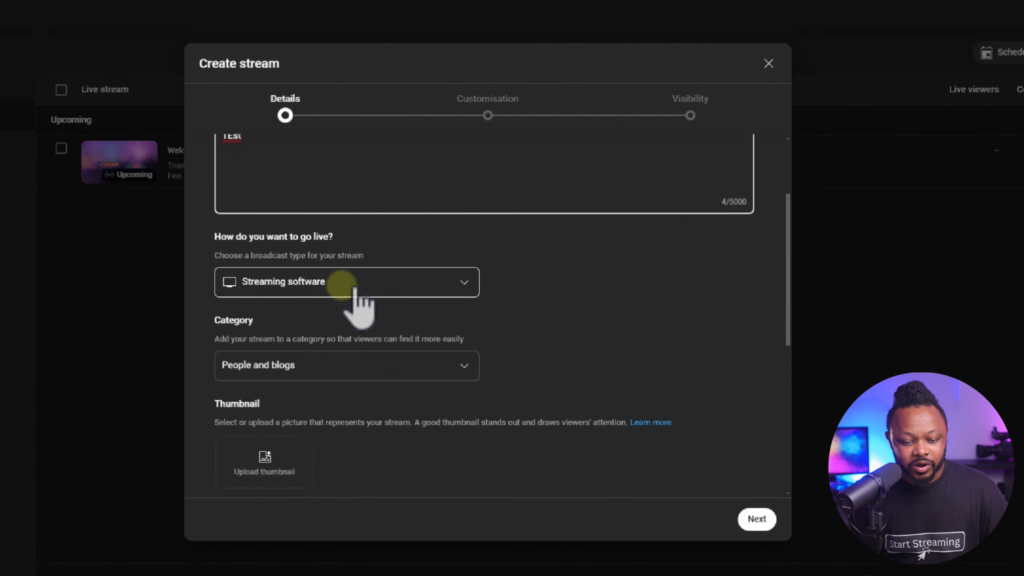
scroll(371, 300, "down", 3)
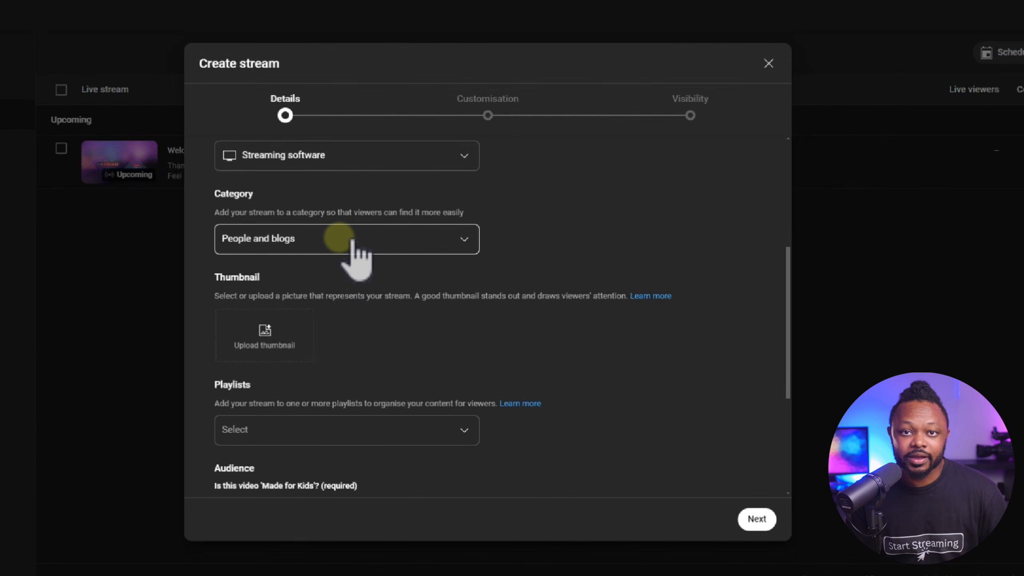
scroll(343, 282, "down", 2)
left_click_drag(217, 213, 276, 217)
left_click(282, 272)
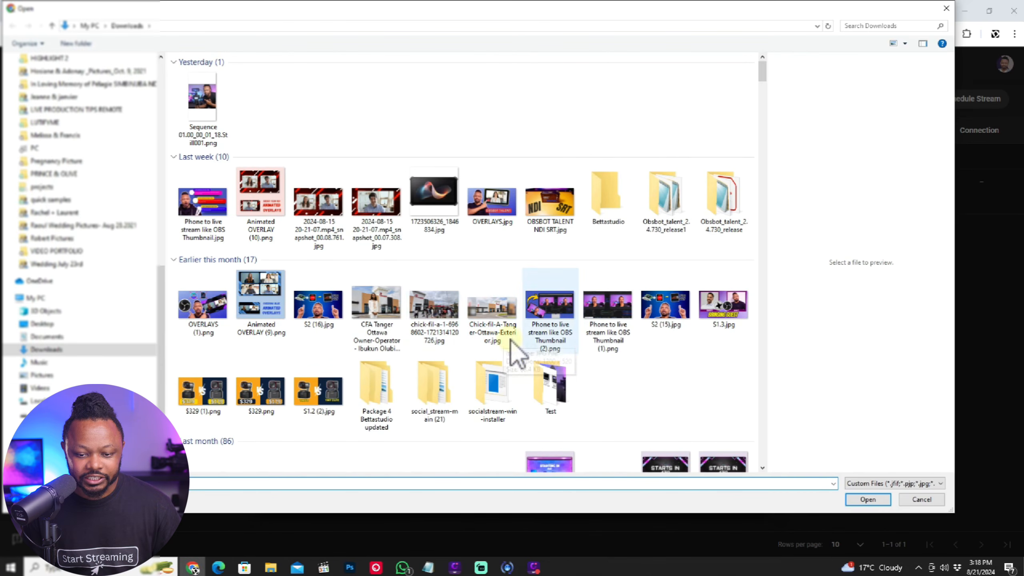
left_click(549, 336)
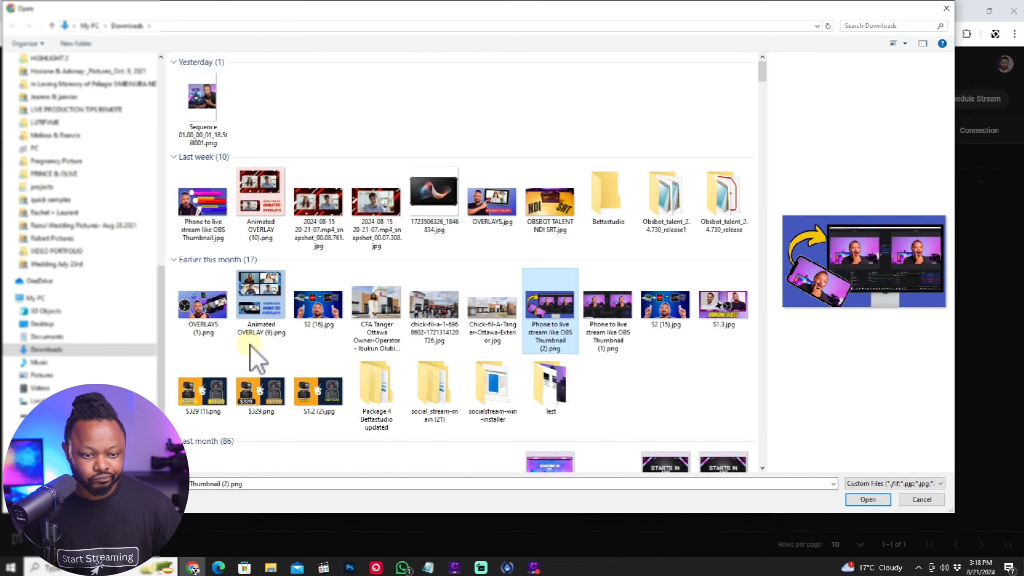
left_click(213, 241)
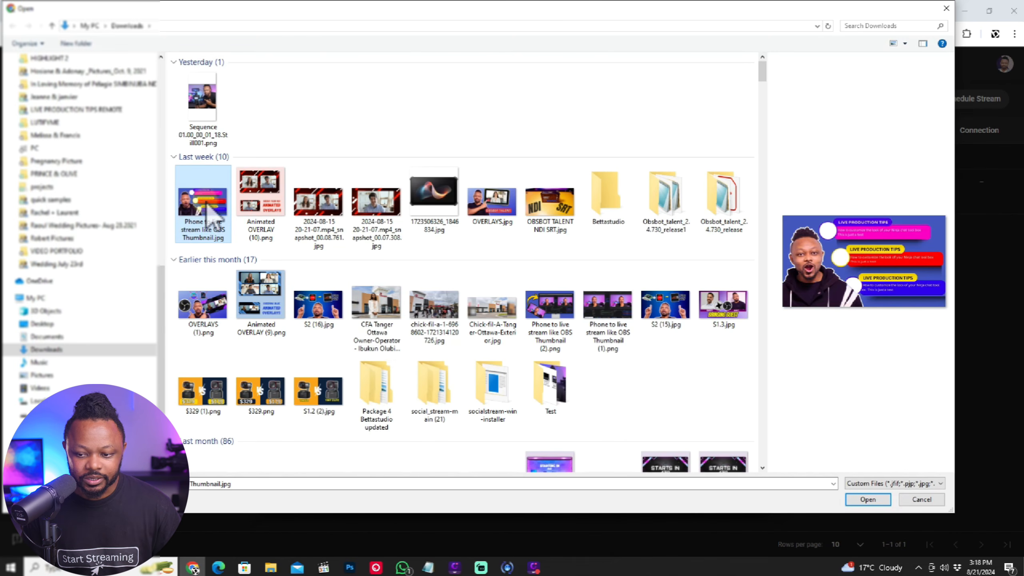
left_click(867, 499)
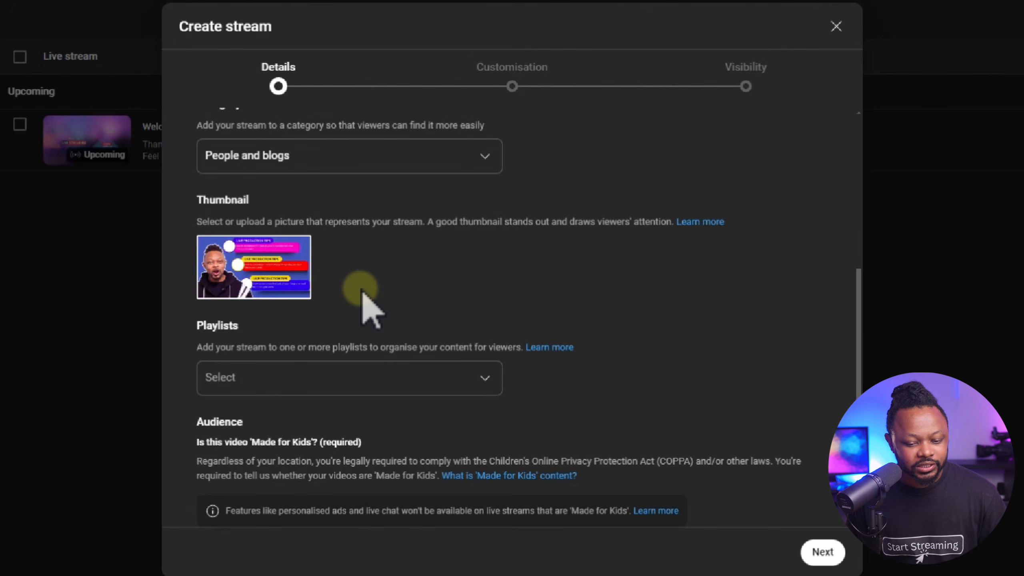
- Set the stream's audience to not 'Made for Kids'
scroll(390, 341, "down", 2)
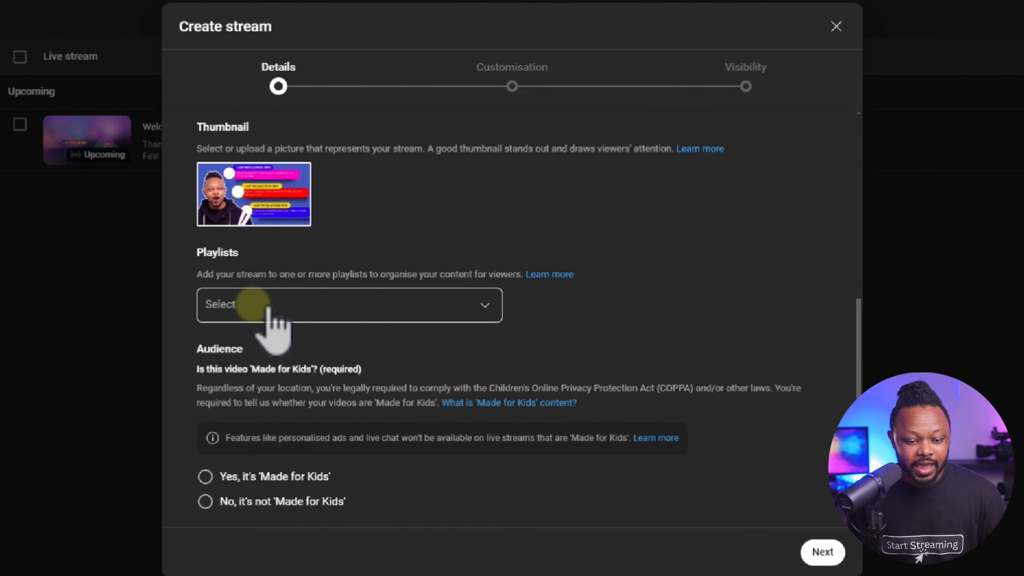
scroll(403, 383, "down", 3)
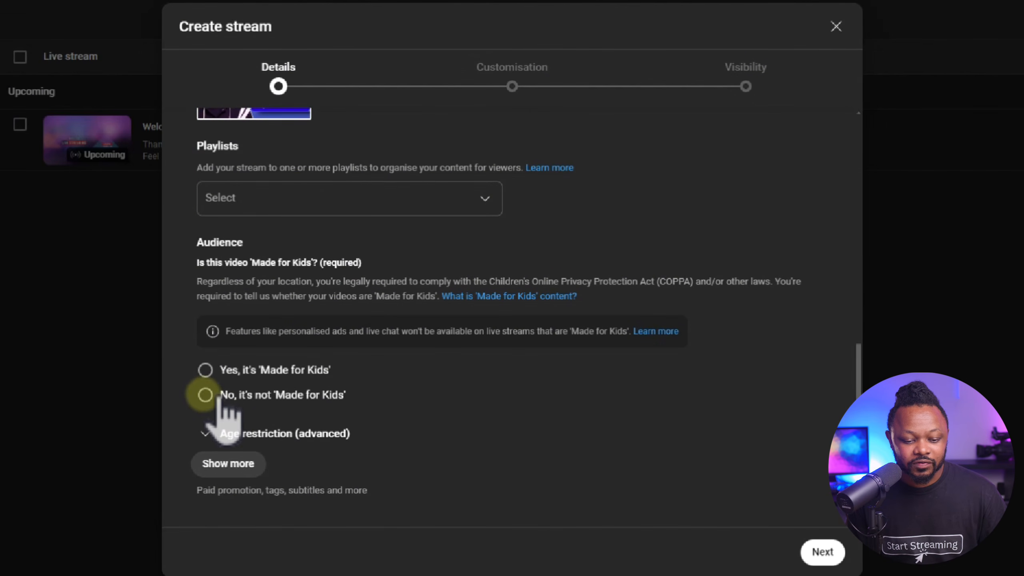
left_click(205, 395)
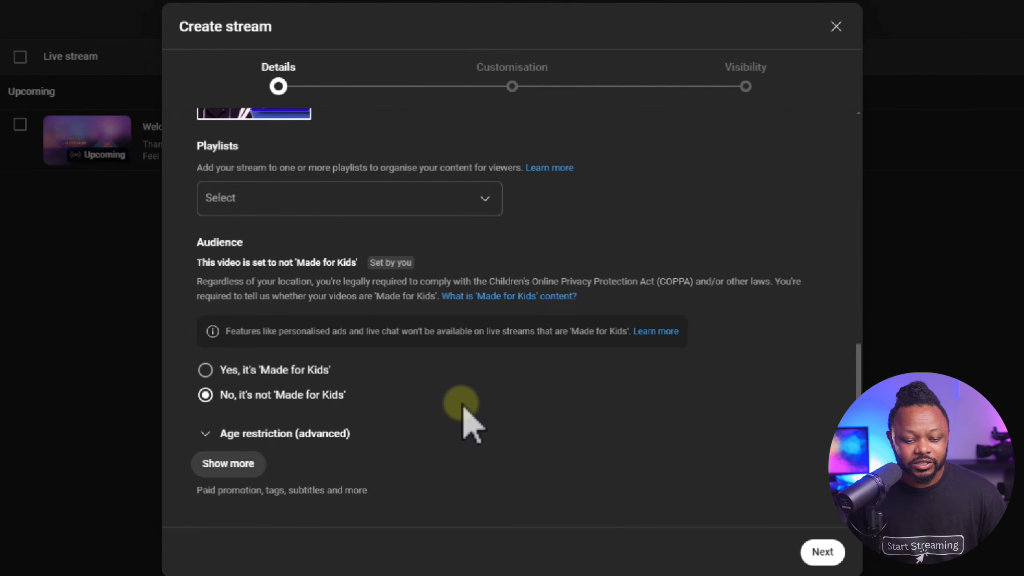
- Expand the additional stream details, answer No to altered content, and review the tags, language and licence options
left_click(227, 464)
scroll(484, 468, "down", 7)
left_click(204, 394)
scroll(499, 415, "down", 6)
scroll(496, 414, "up", 1)
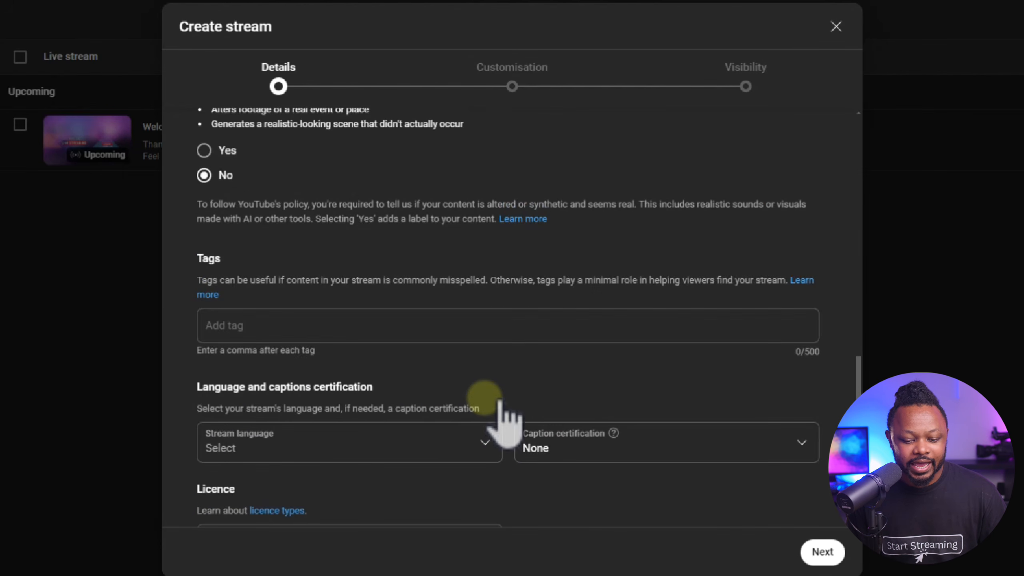
scroll(490, 412, "down", 6)
scroll(318, 351, "down", 2)
- Accept the details and customisation settings as they are, and set the stream's visibility to Public
left_click(820, 551)
scroll(397, 420, "down", 3)
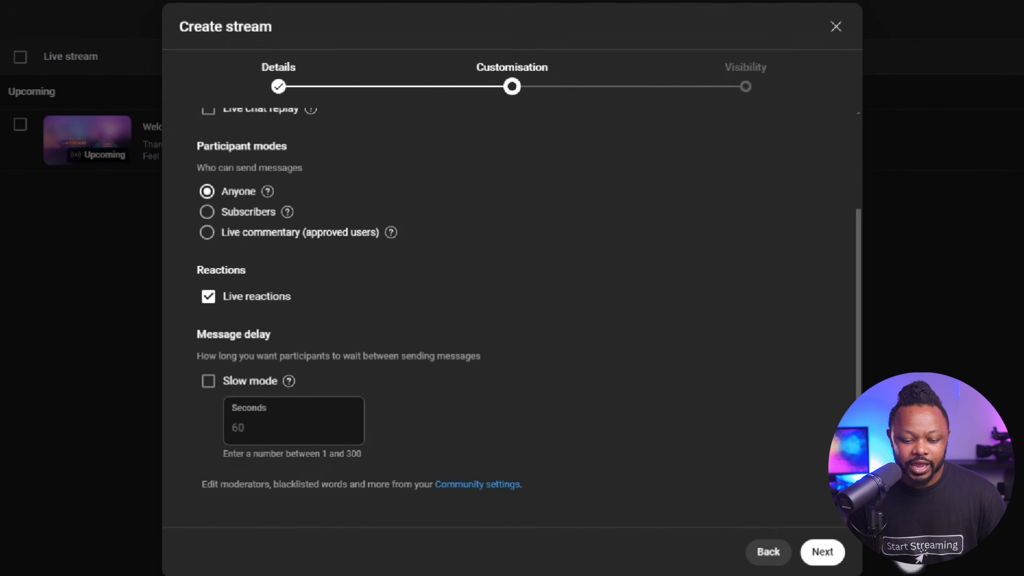
left_click(821, 551)
left_click(222, 229)
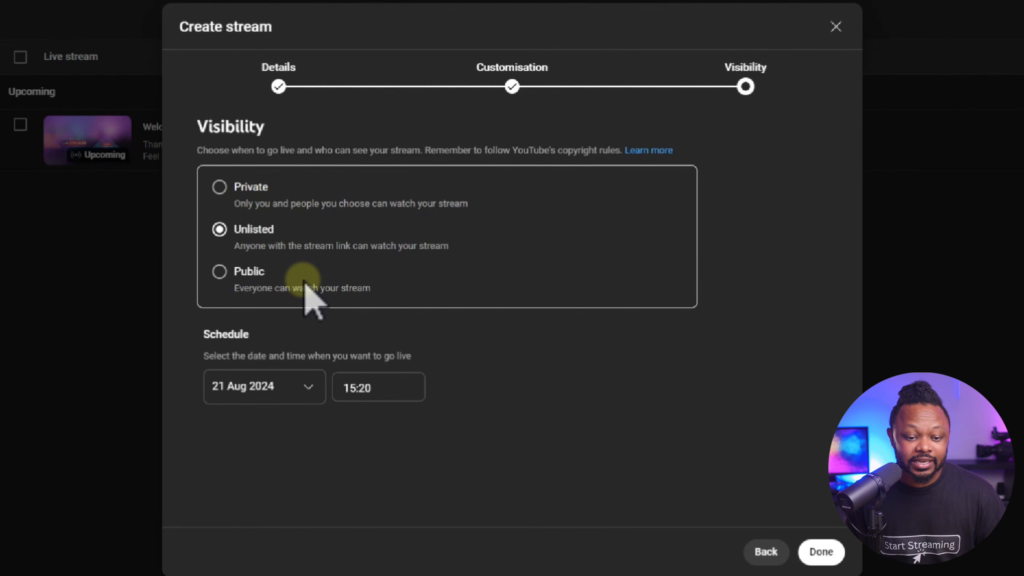
left_click(242, 278)
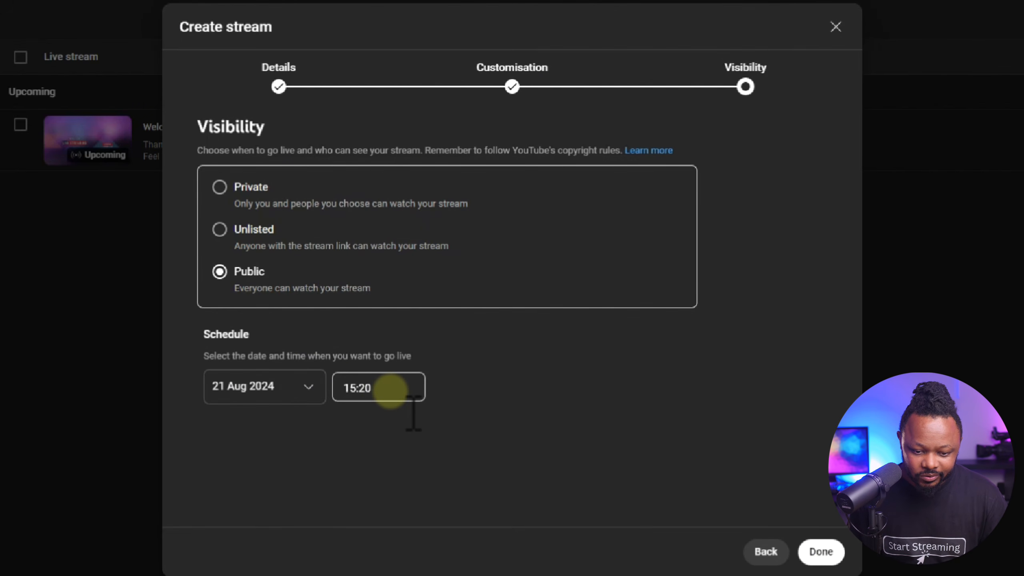
- Keep the schedule at 21 Aug 2024, 15:20 and finish creating the stream
left_click(392, 386)
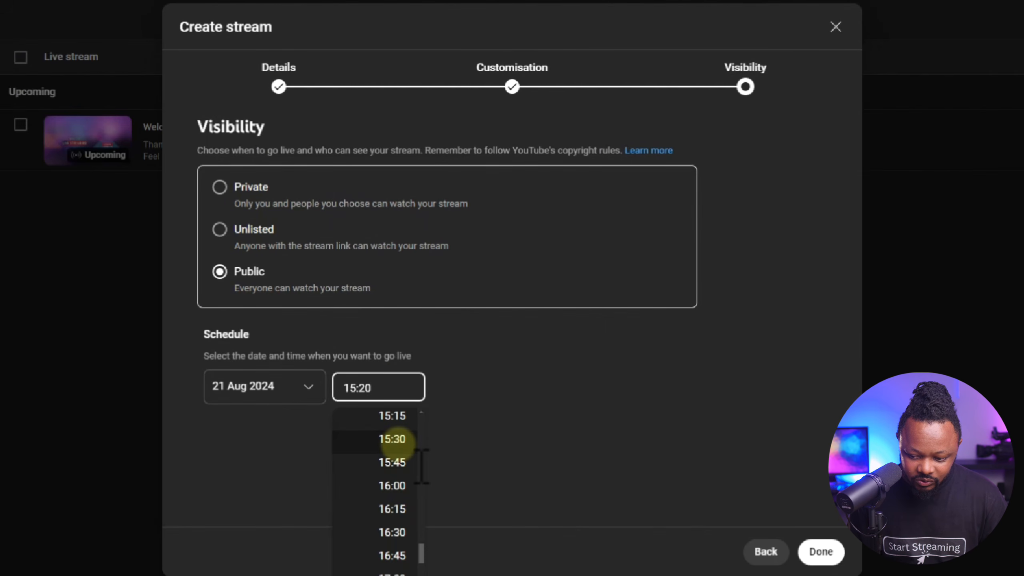
left_click(466, 392)
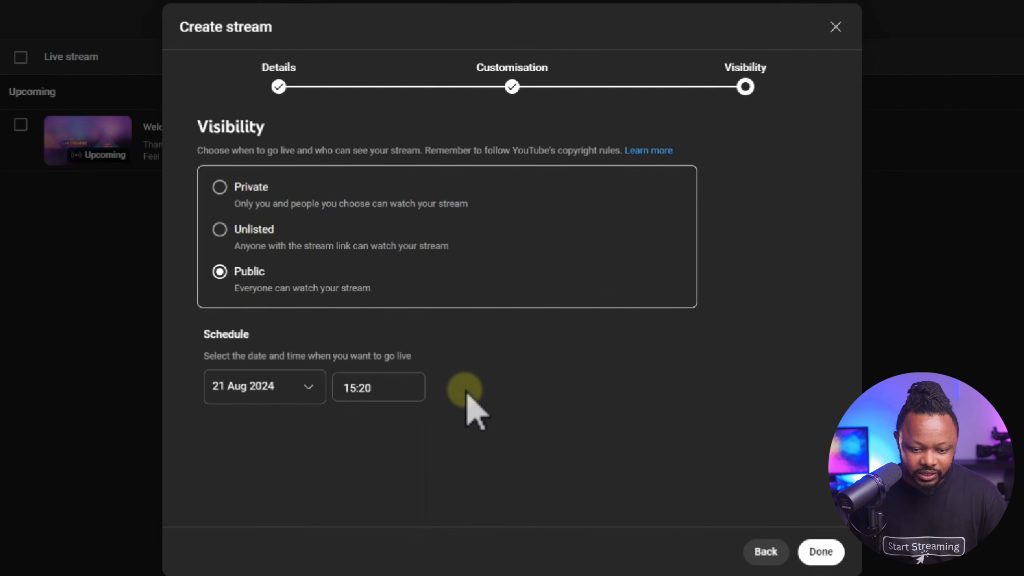
left_click(820, 551)
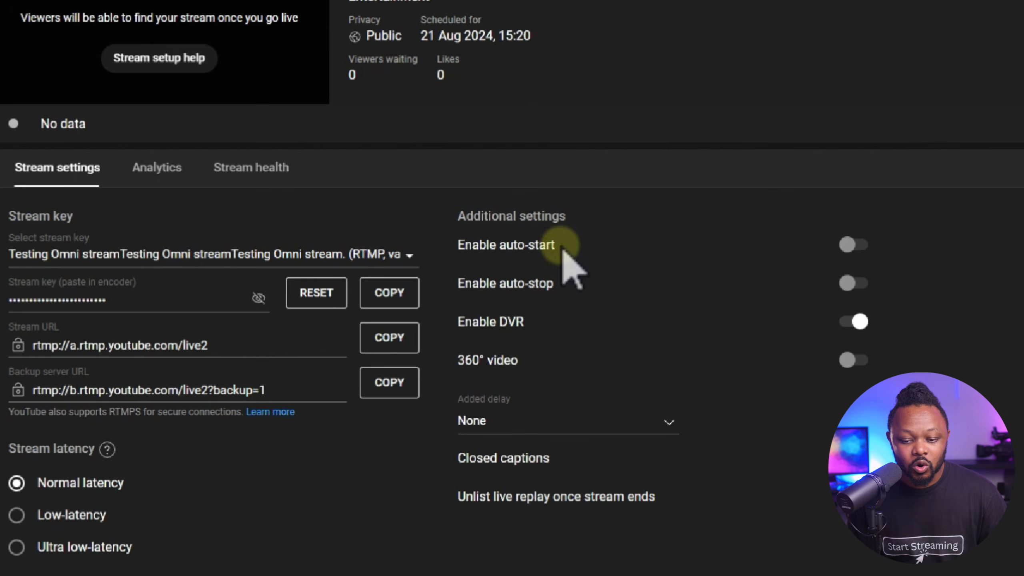
- Enable auto-start and auto-stop for the scheduled stream
left_click(853, 244)
left_click(804, 280)
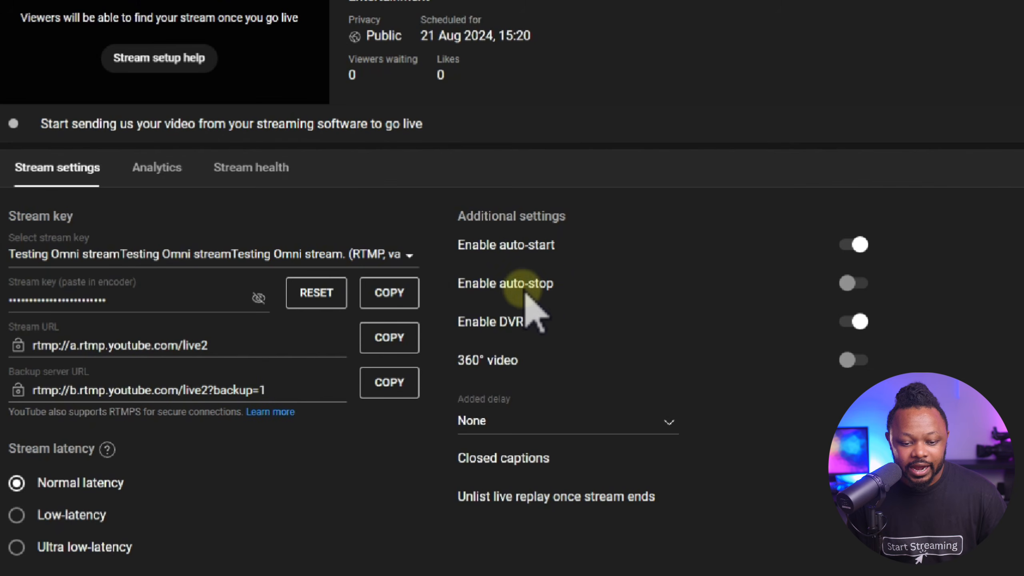
left_click(850, 283)
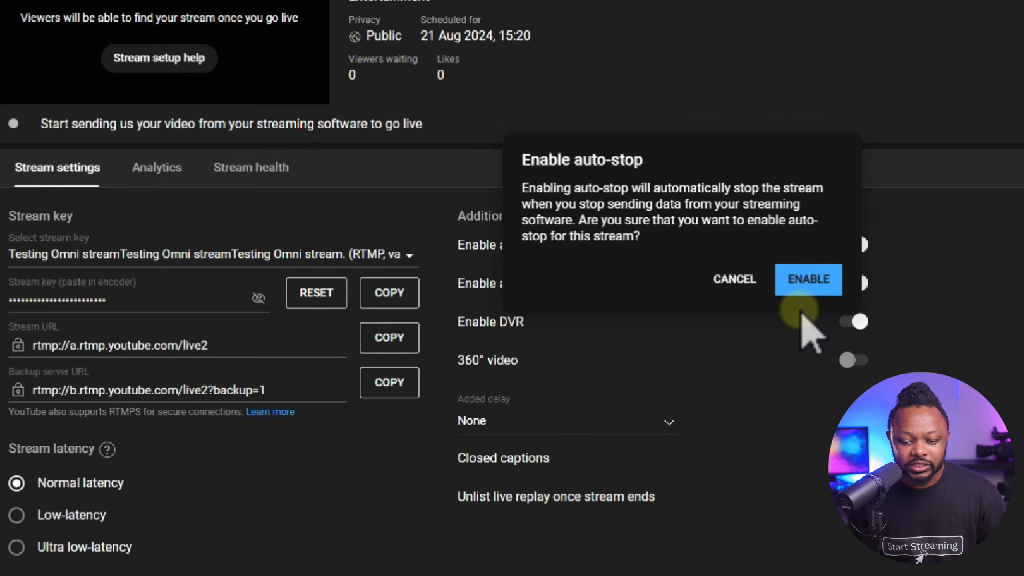
left_click(807, 280)
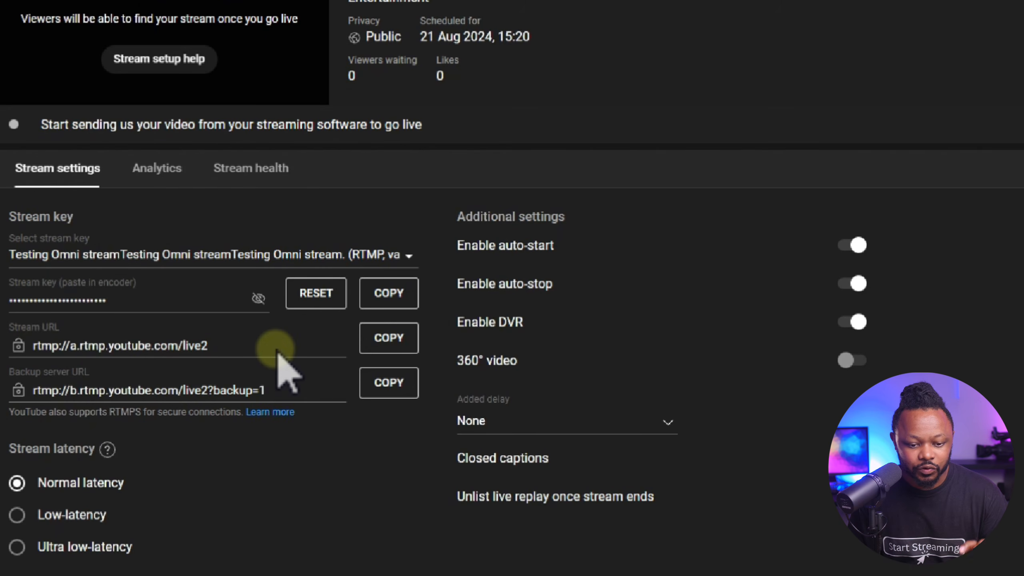
- Copy the YouTube stream URL, switch to the Riverside studio, and start a custom RTMP destination named YouTube RTMP
left_click(419, 341)
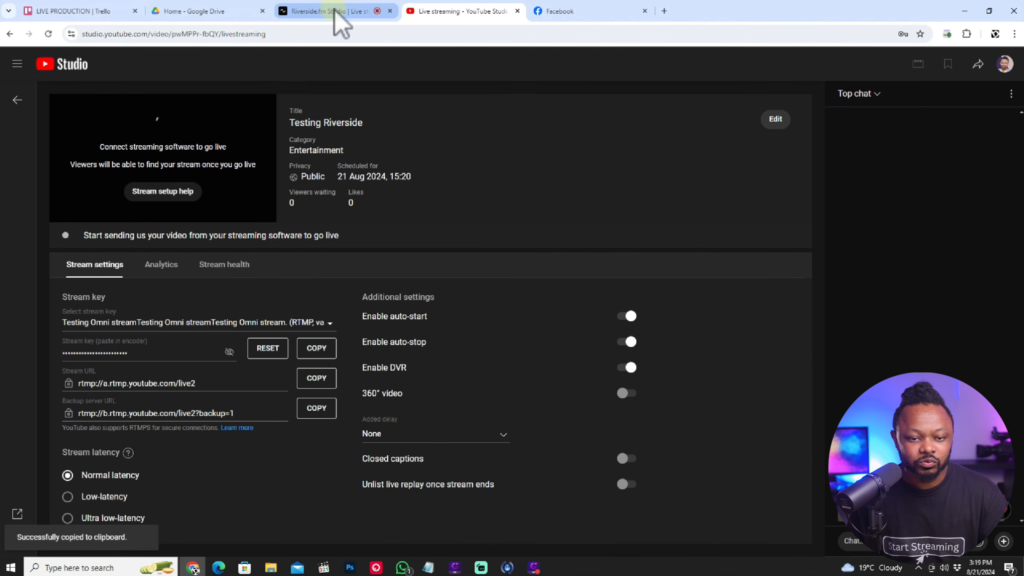
left_click(335, 12)
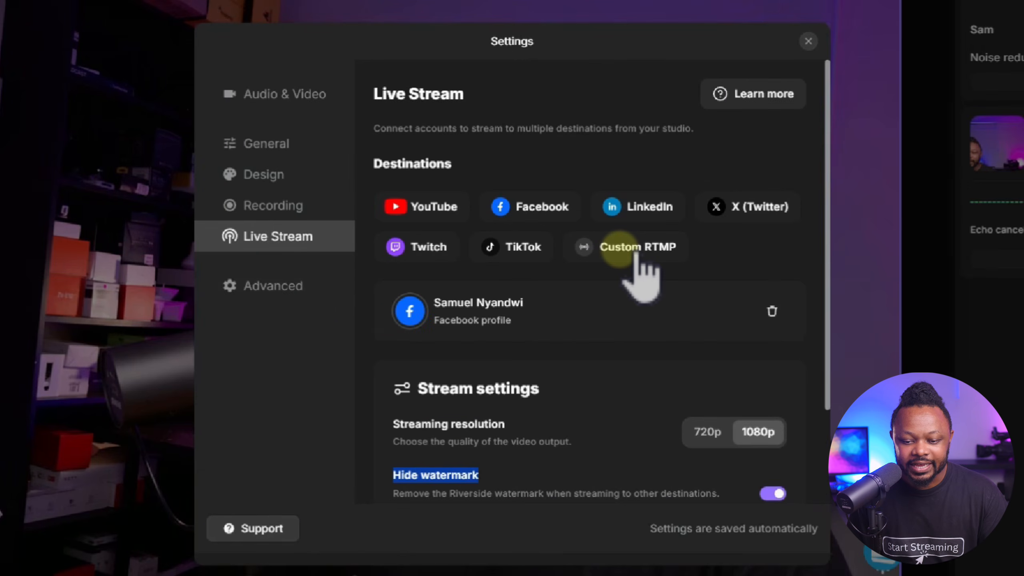
left_click(641, 252)
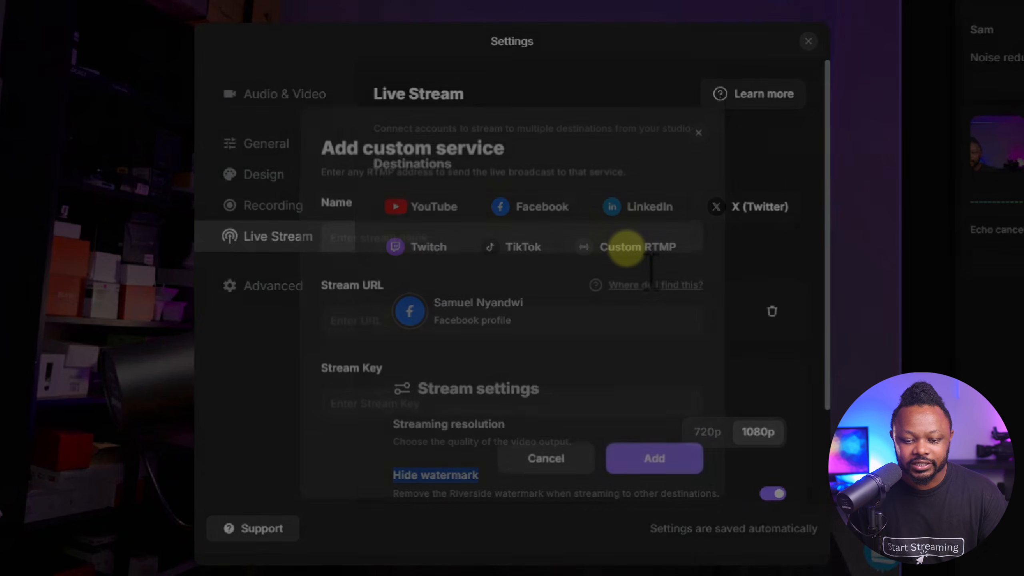
left_click(366, 229)
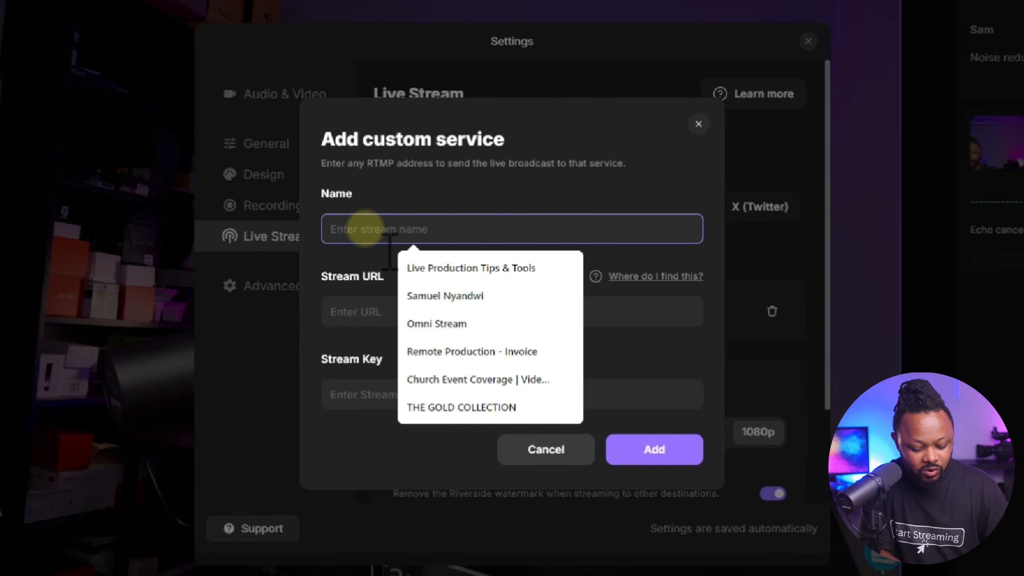
type("YouTube RTMP")
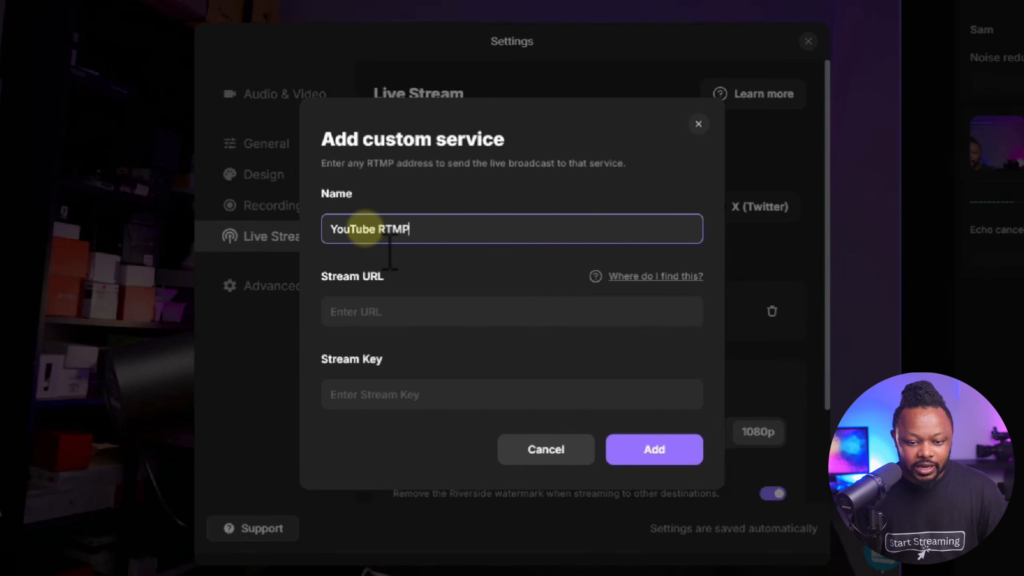
- Set the stream URL to rtmp://a.rtmp.youtube.com/live2, paste the YouTube stream key, and add the custom service
left_click(346, 315)
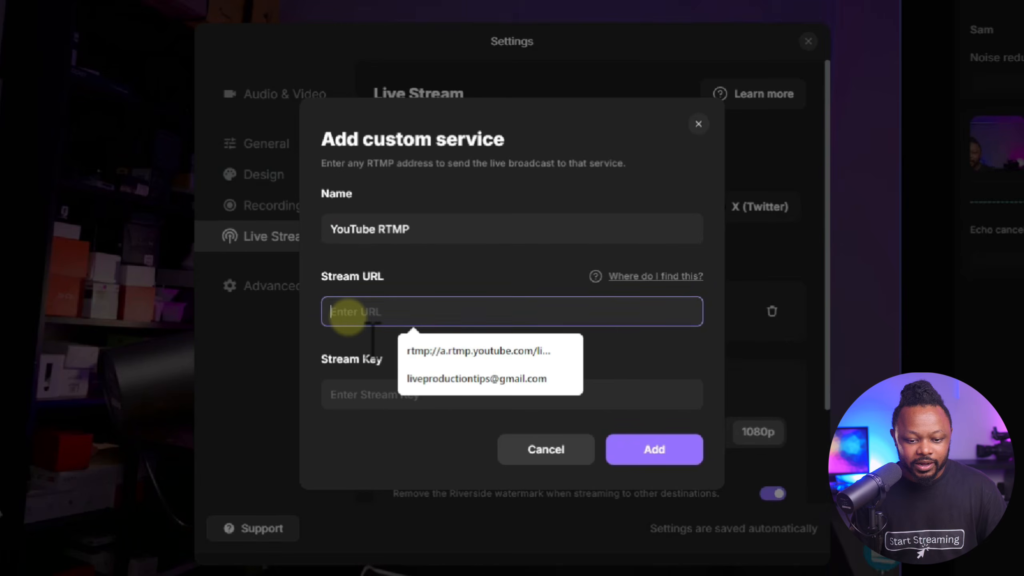
key("Down")
key("Return")
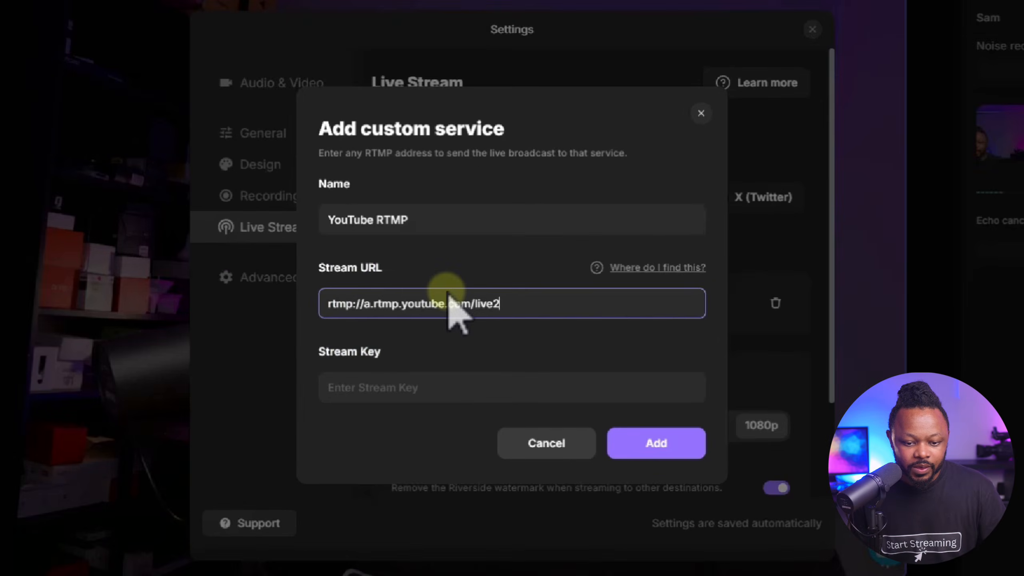
left_click(362, 390)
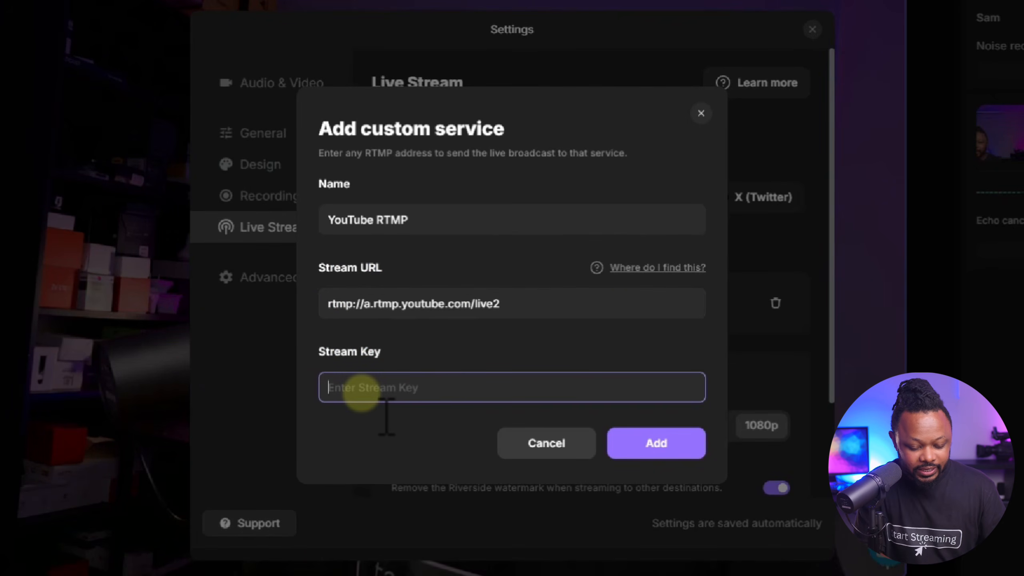
left_click(668, 445)
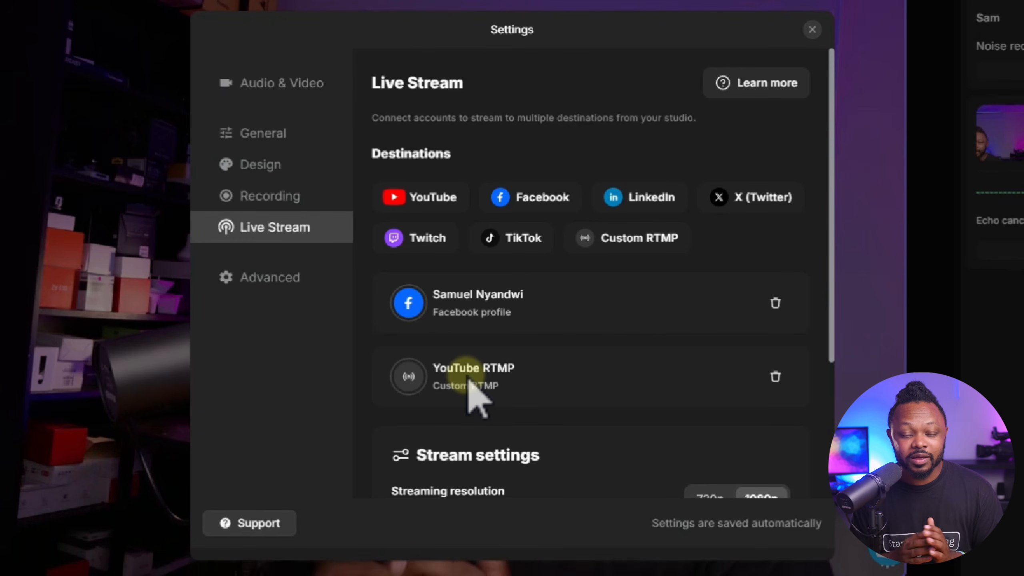
- Start another custom RTMP destination and name it Facebook Page
scroll(490, 335, "down", 2)
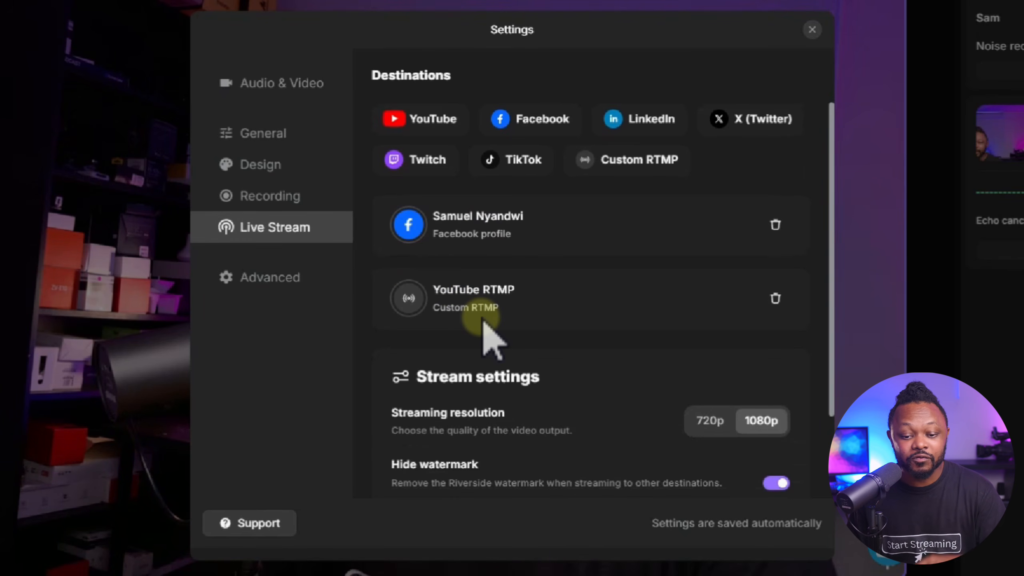
scroll(506, 339, "up", 2)
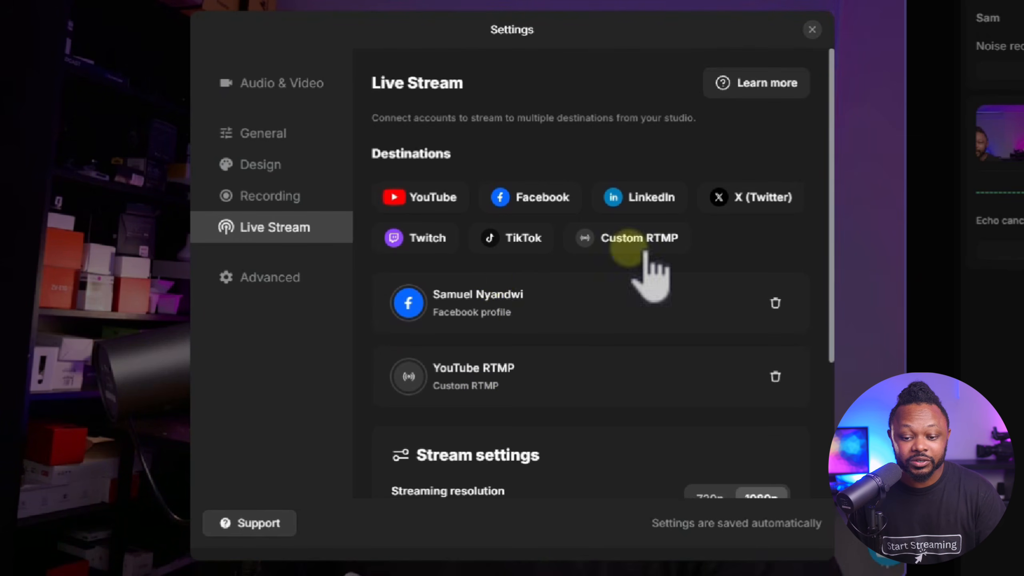
scroll(480, 321, "down", 2)
scroll(506, 339, "up", 2)
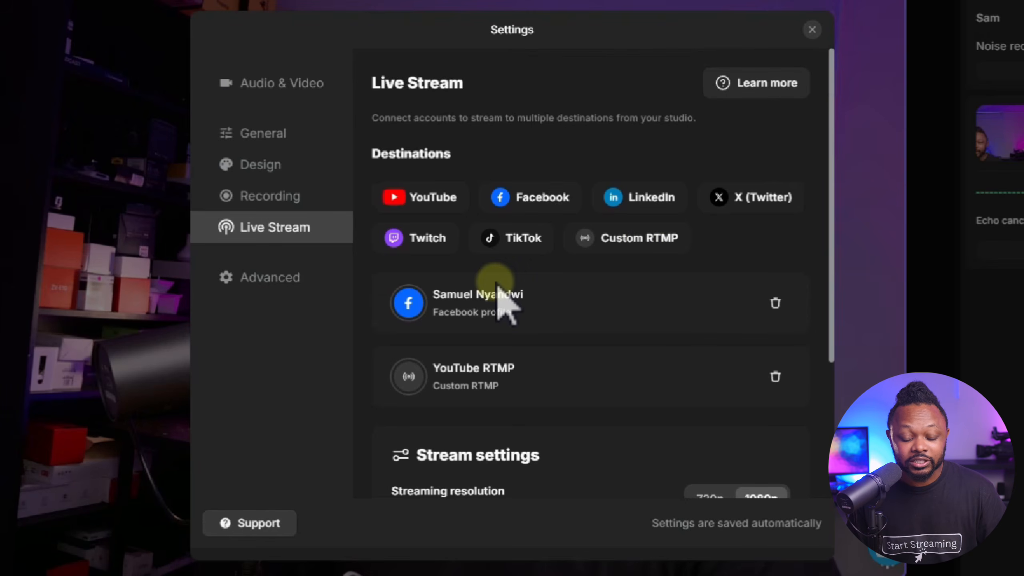
left_click(652, 242)
left_click(365, 221)
type("FAce")
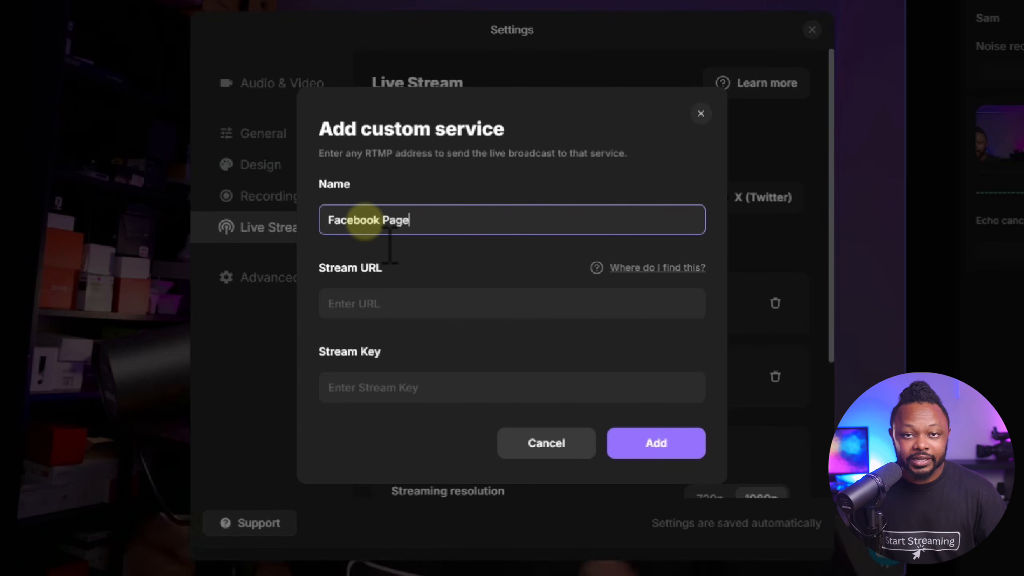
left_click(342, 301)
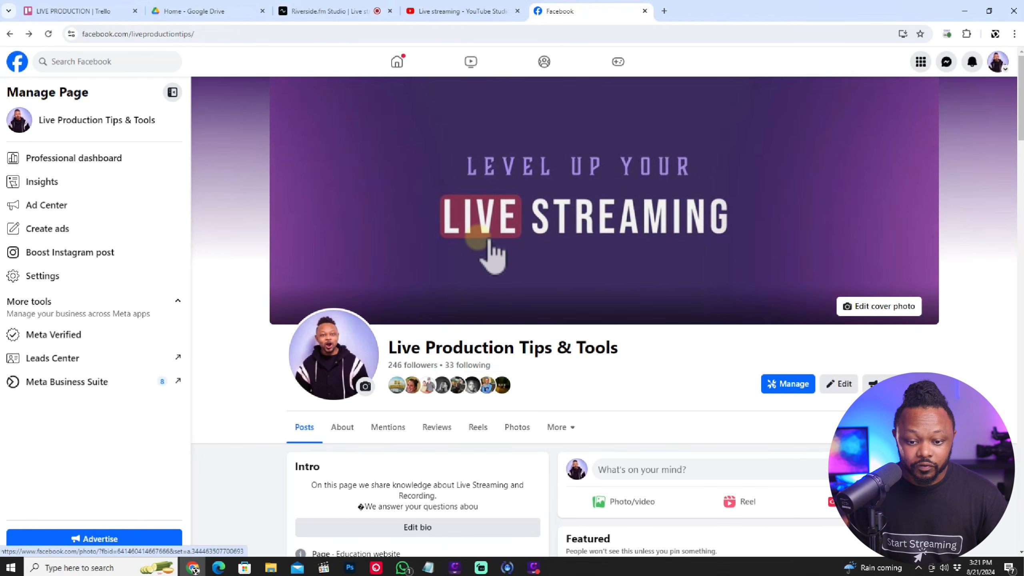
- On Facebook, switch from the personal profile to the Live Production Tips & Tools page
scroll(522, 347, "down", 5)
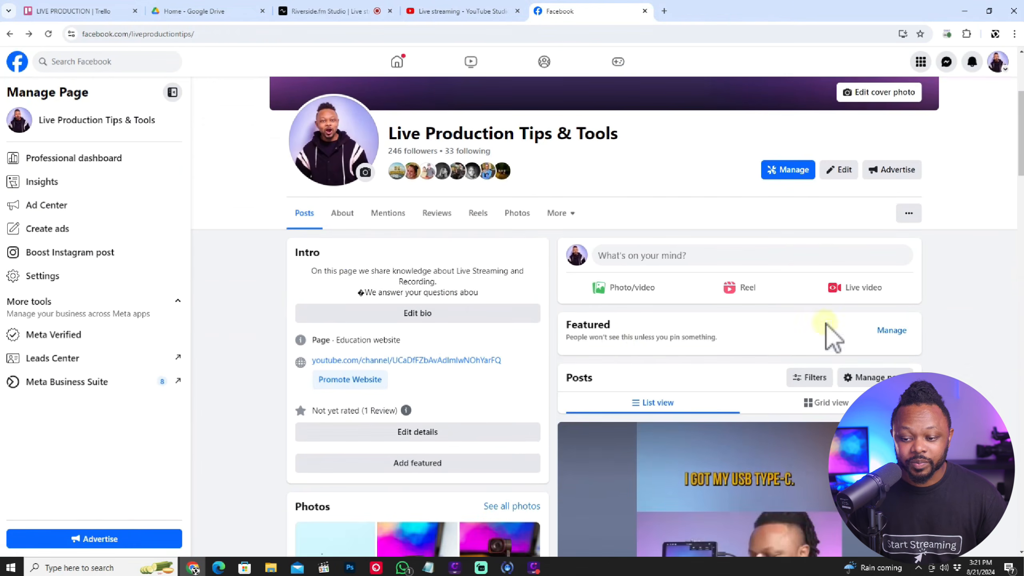
left_click(900, 290)
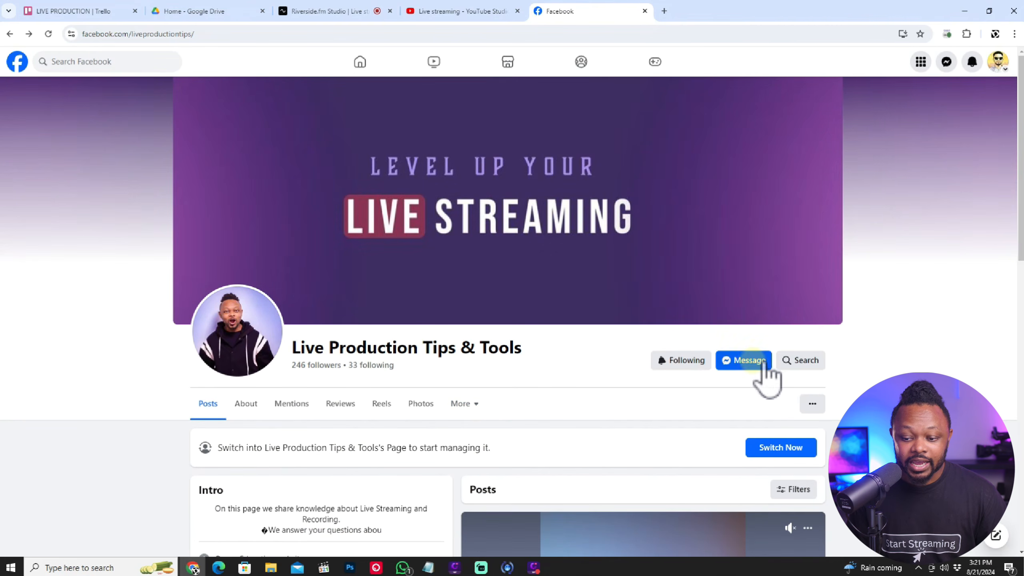
left_click(997, 62)
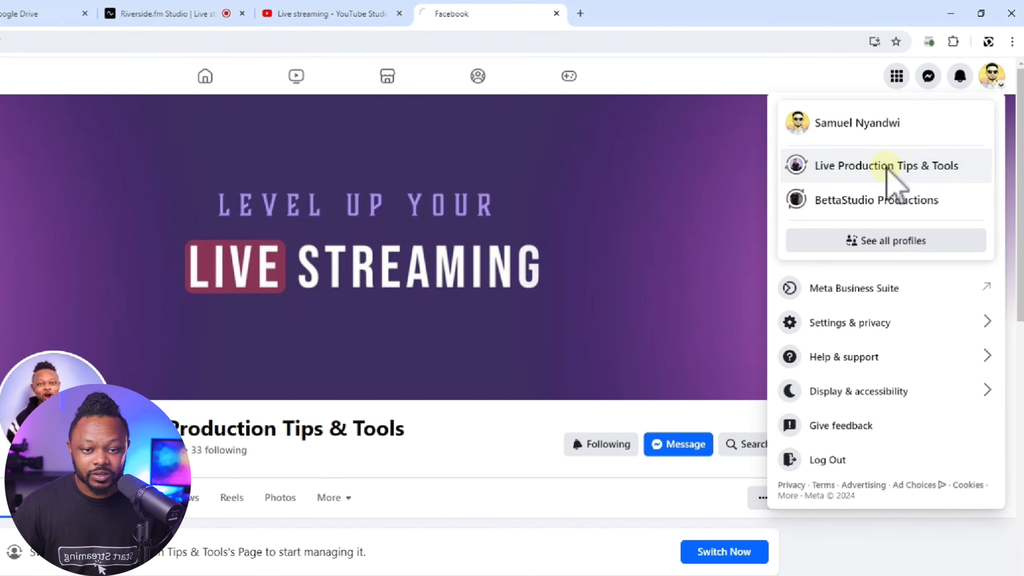
left_click(916, 144)
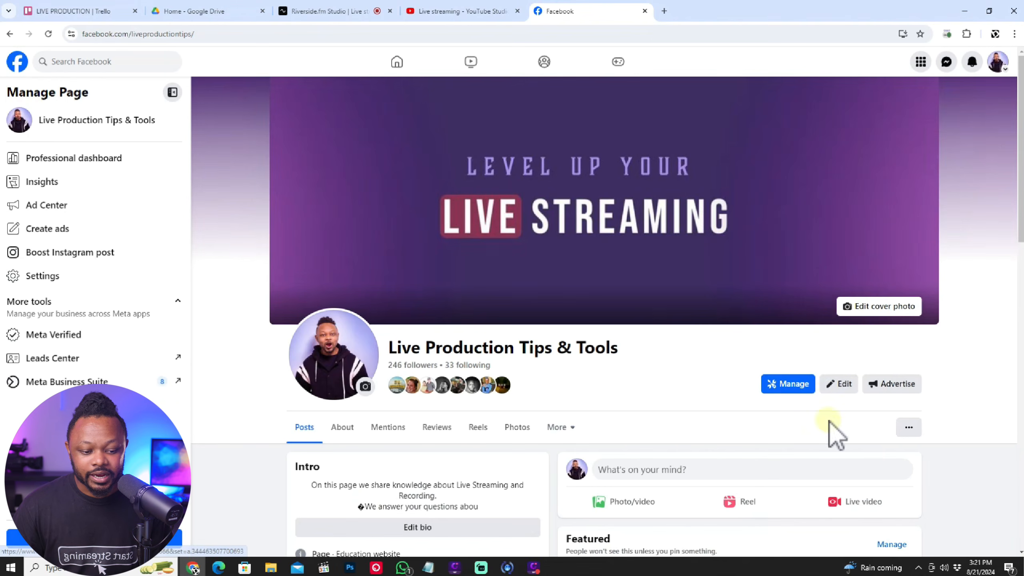
- Start a live video from the page with the Go live option and dismiss the tips in the stream setup
scroll(834, 444, "down", 3)
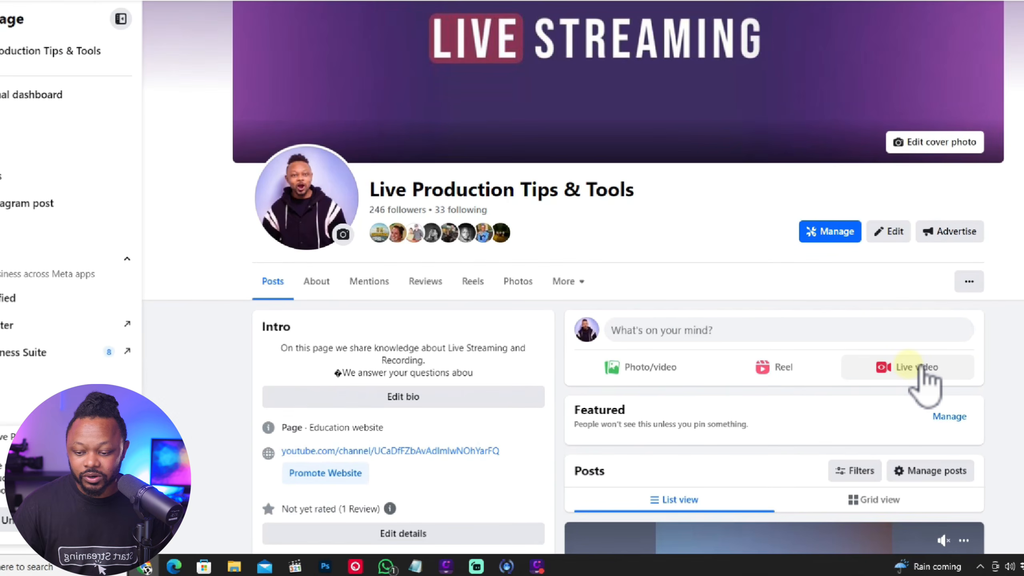
left_click(862, 397)
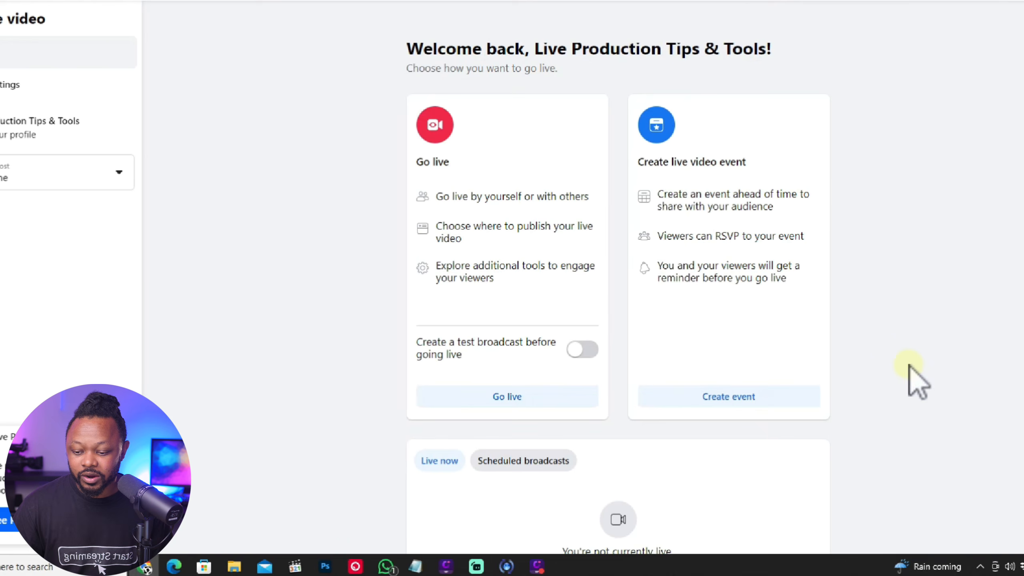
left_click(517, 399)
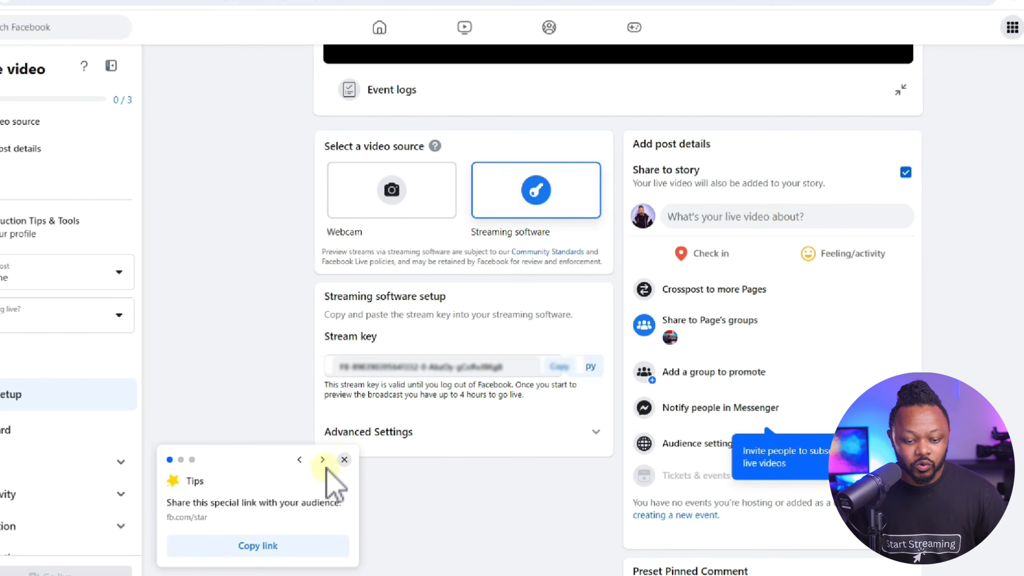
left_click(344, 459)
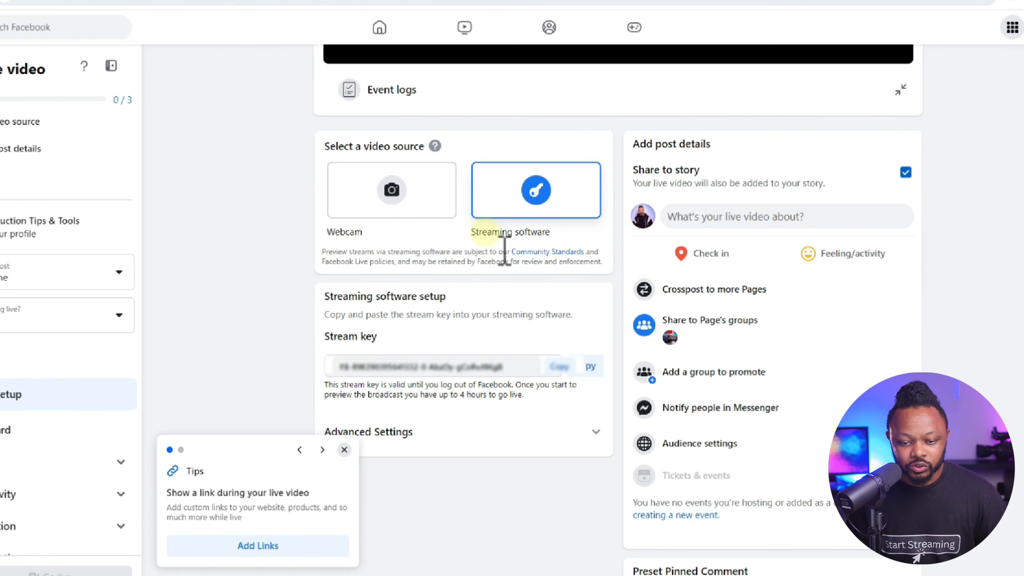
left_click(344, 449)
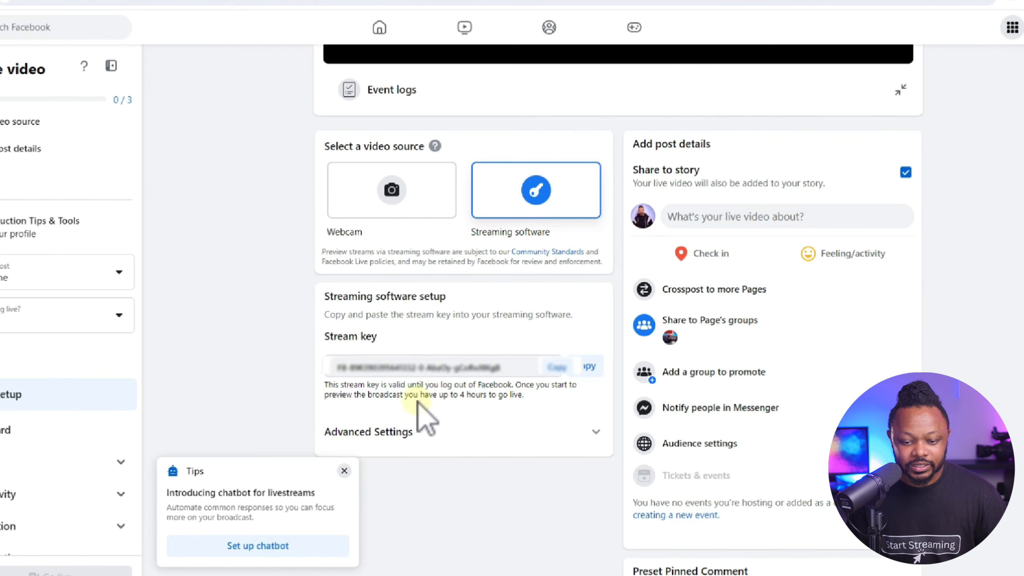
scroll(520, 351, "down", 2)
left_click(344, 471)
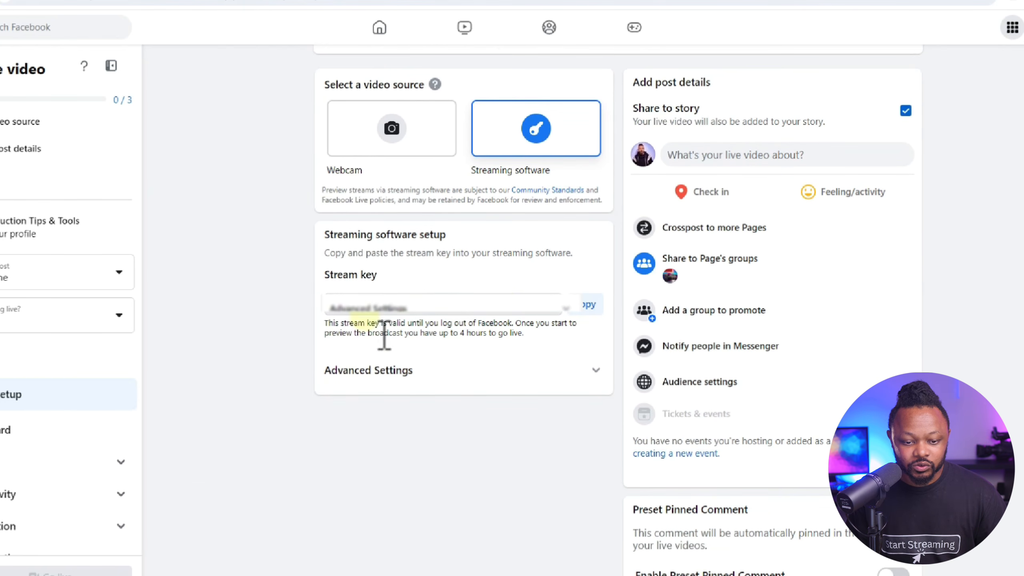
- Expand the streaming software's advanced settings, copy the server URL, and enter rtmps://live-api-s.facebook.com:443/rtmp/ as the stream URL in Riverside's Facebook Page service
left_click(596, 375)
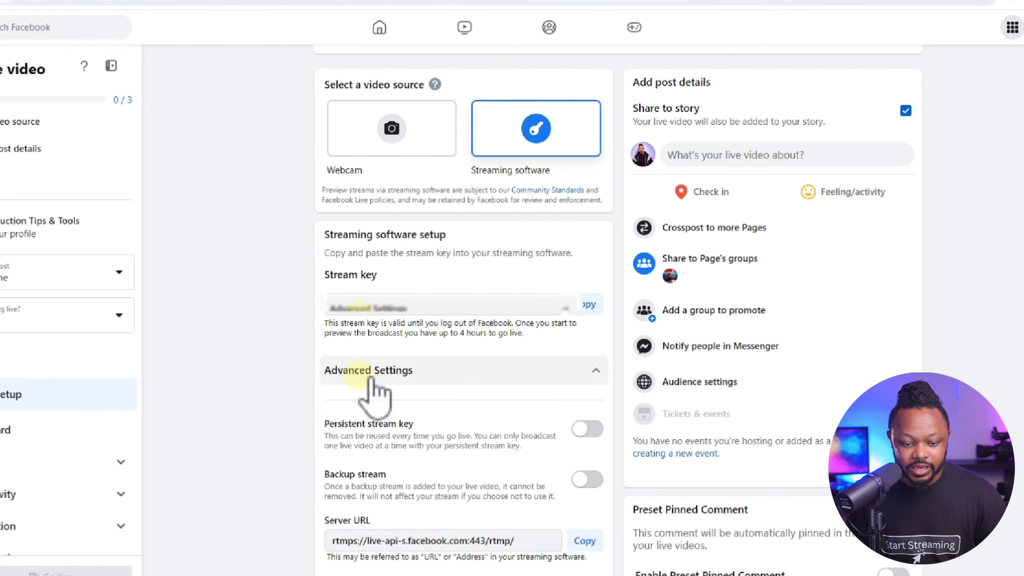
scroll(389, 458, "down", 2)
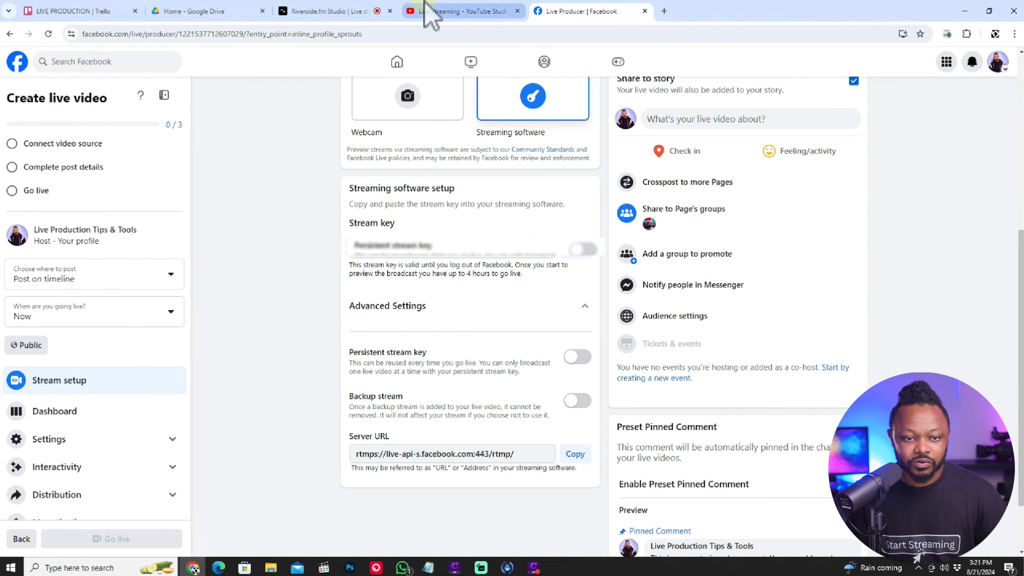
left_click(343, 12)
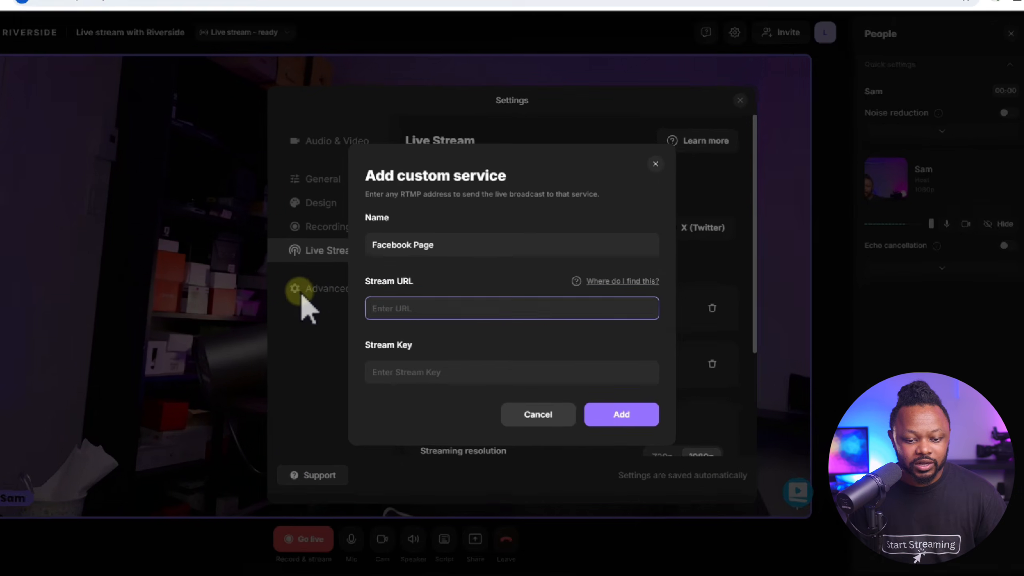
left_click(391, 303)
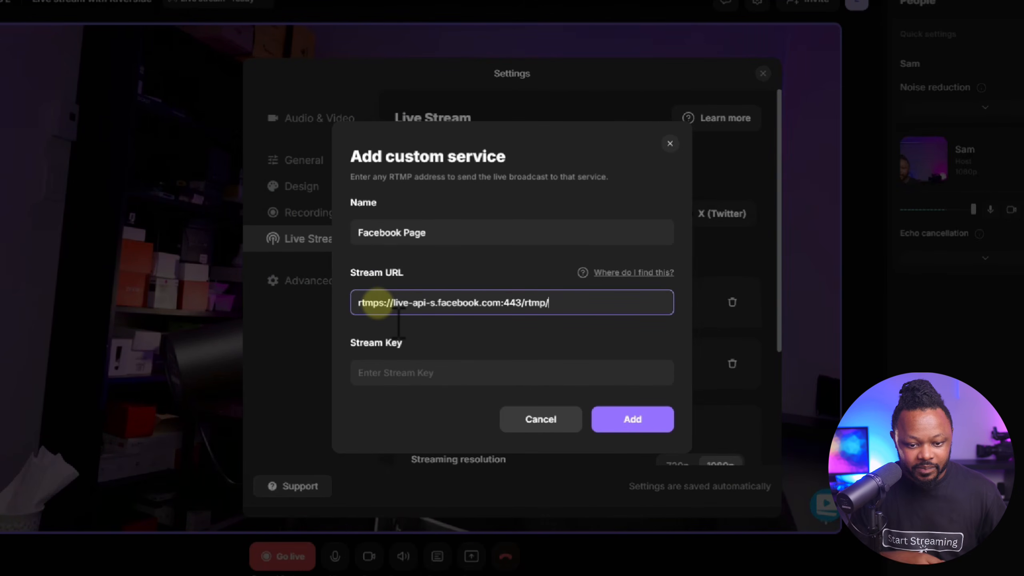
- Copy the stream key from Facebook Live Producer, paste it into the Facebook Page service in Riverside, and add the destination
left_click(367, 371)
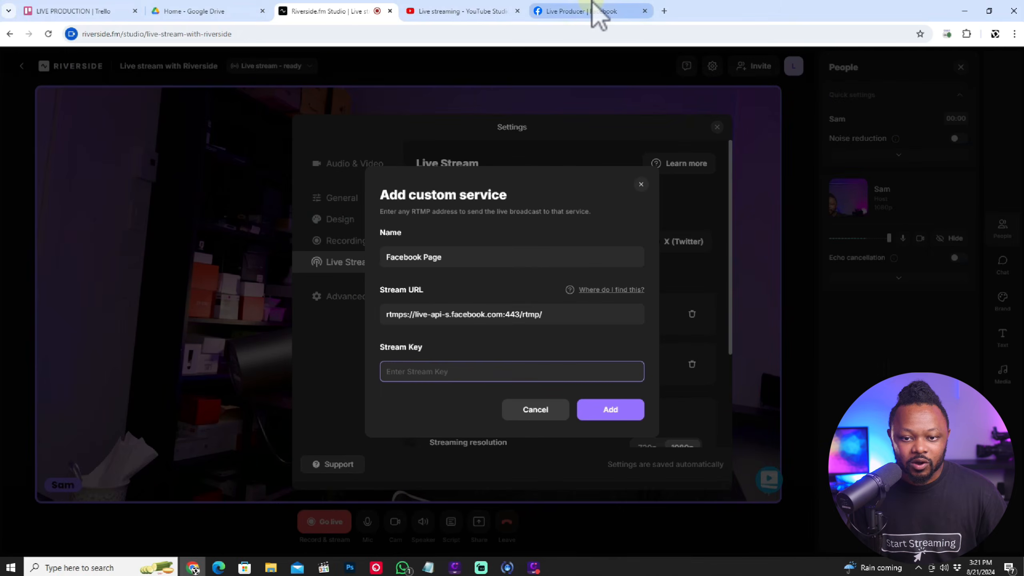
left_click(593, 11)
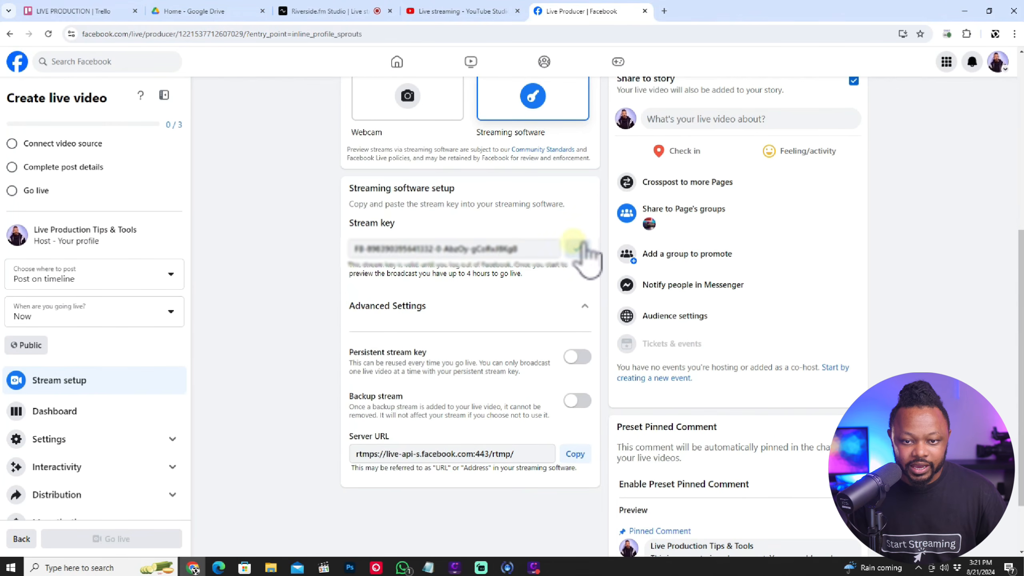
left_click(468, 11)
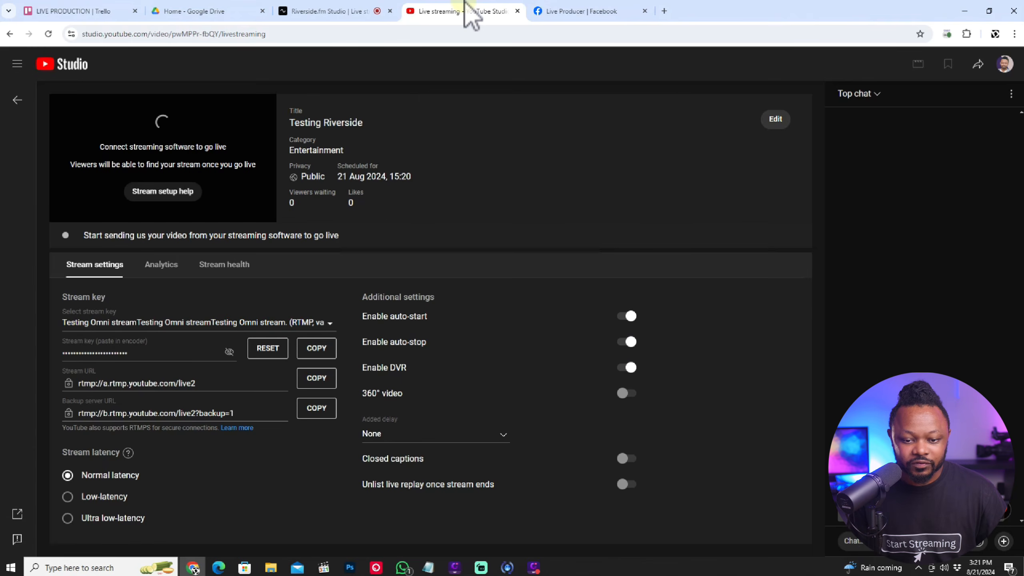
left_click(362, 8)
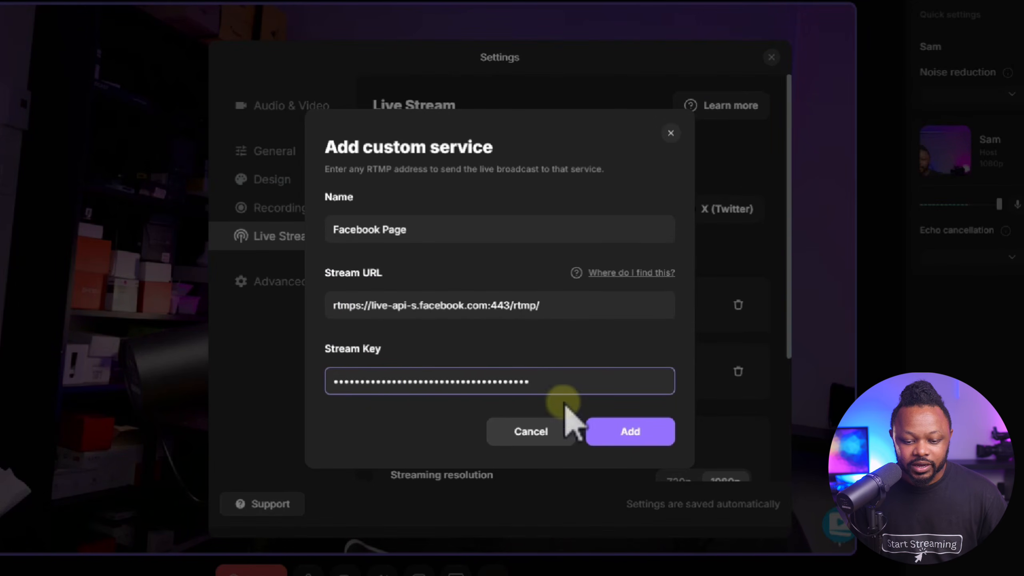
left_click(660, 430)
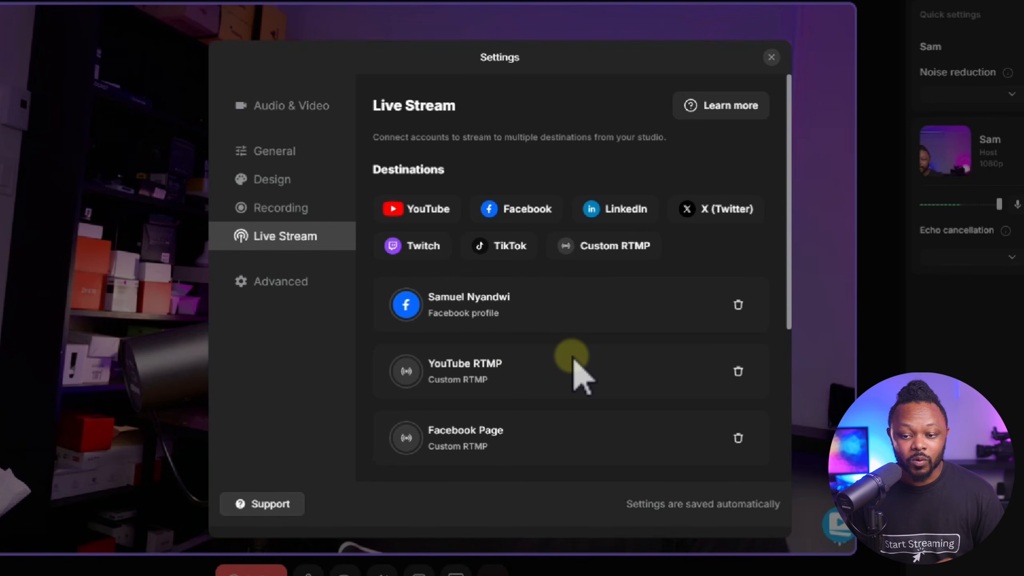
scroll(573, 360, "down", 5)
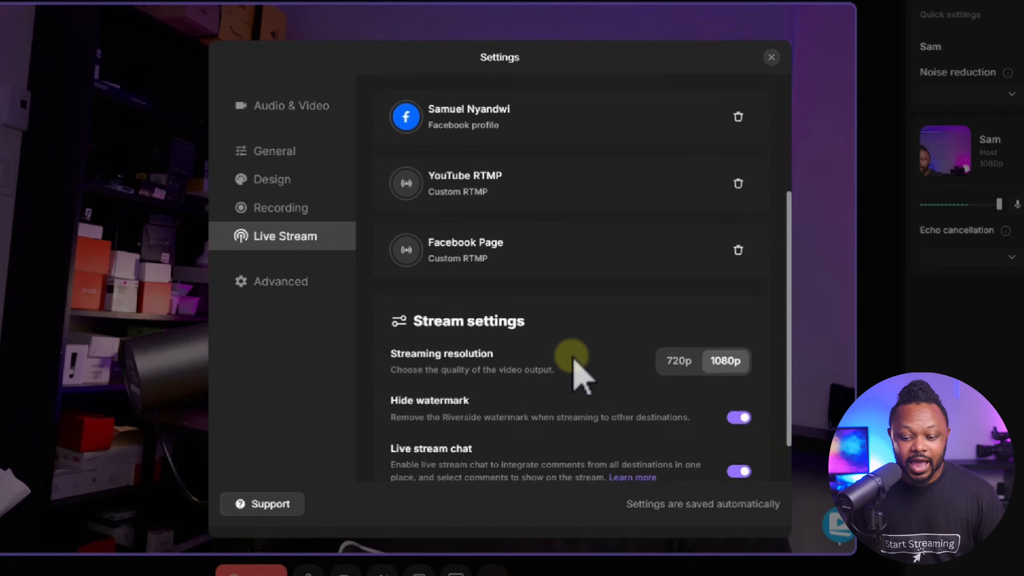
scroll(573, 360, "down", 1)
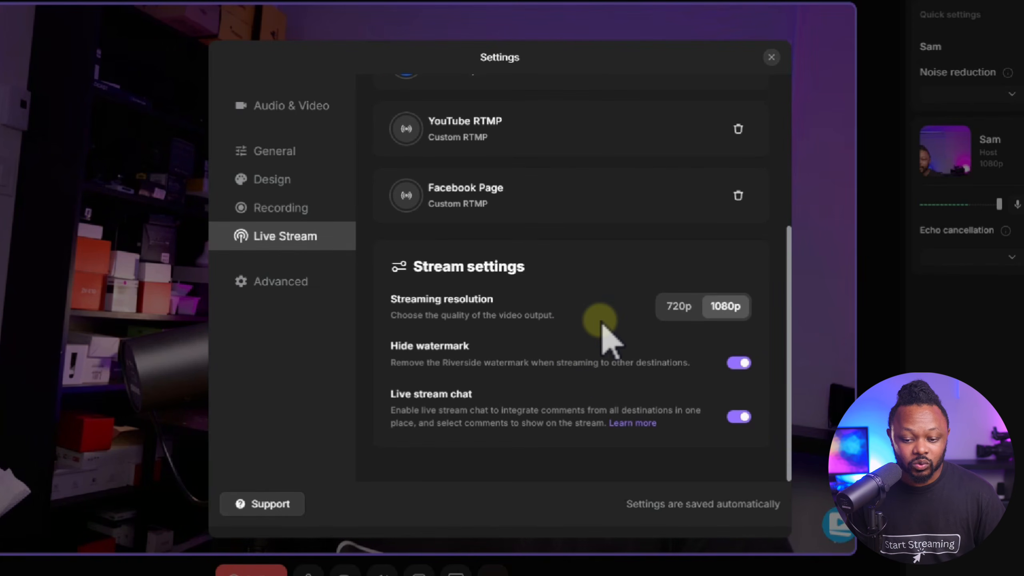
- Close the studio settings and copy the public audience link from the live stream options
scroll(565, 323, "up", 6)
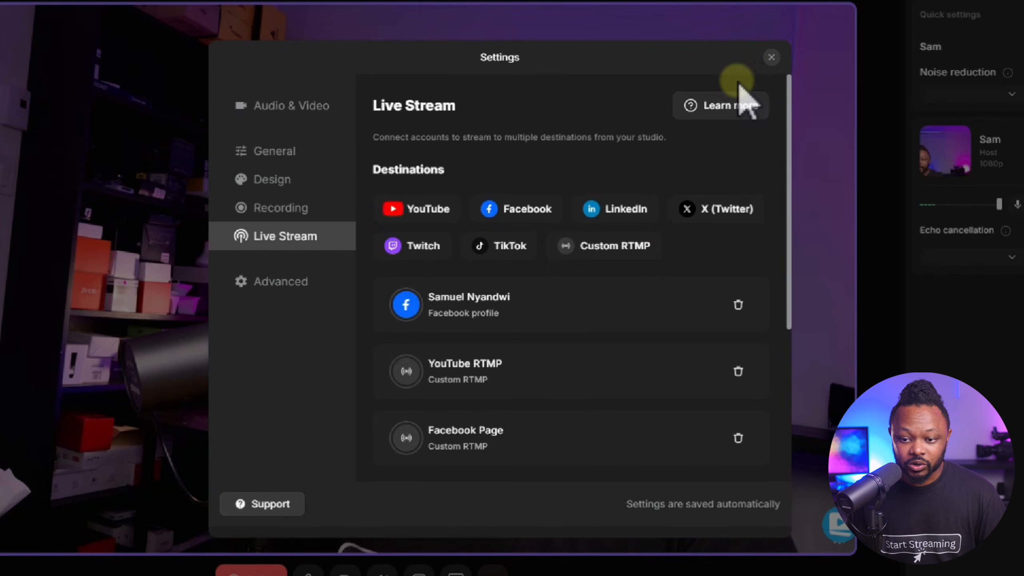
left_click(771, 57)
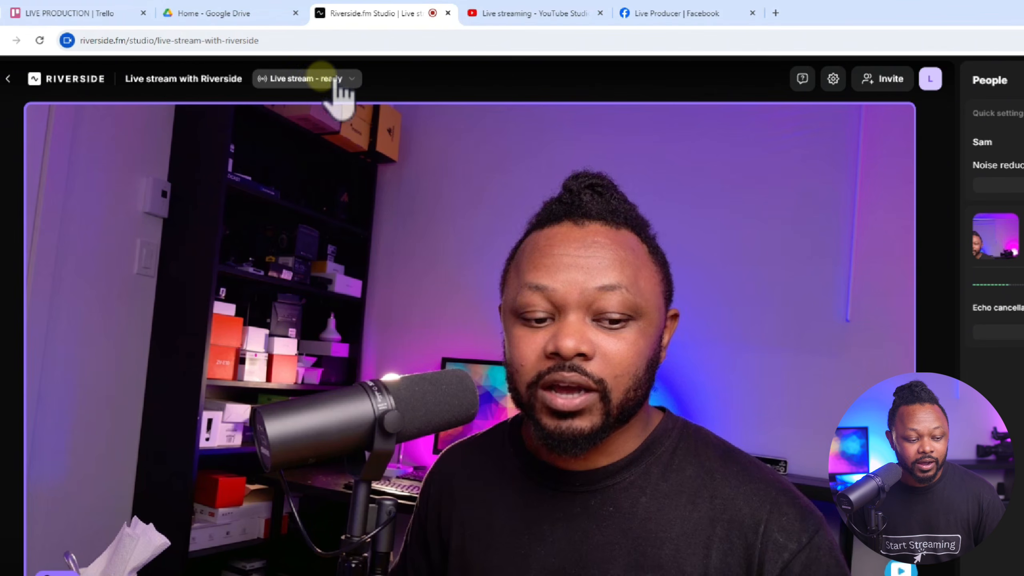
left_click(362, 80)
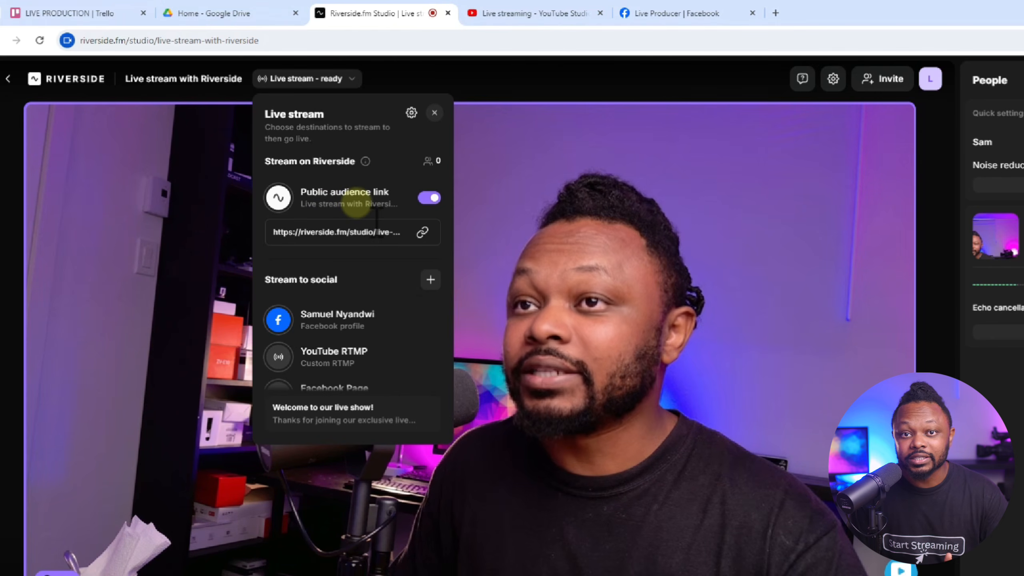
left_click(421, 232)
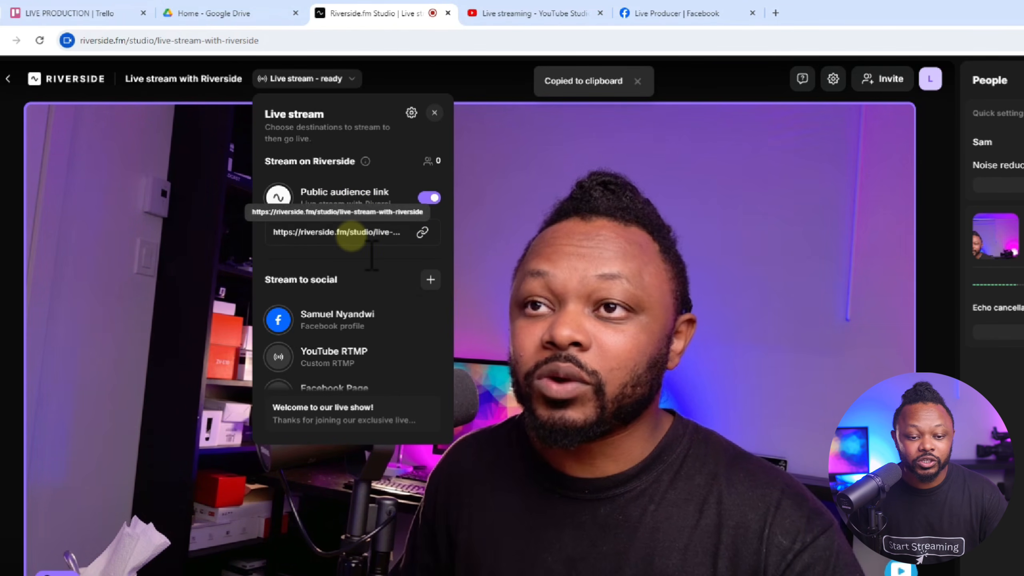
- Review the social streaming destinations, including the Facebook profile, YouTube RTMP and Facebook Page, and check their toggles
scroll(393, 326, "down", 1)
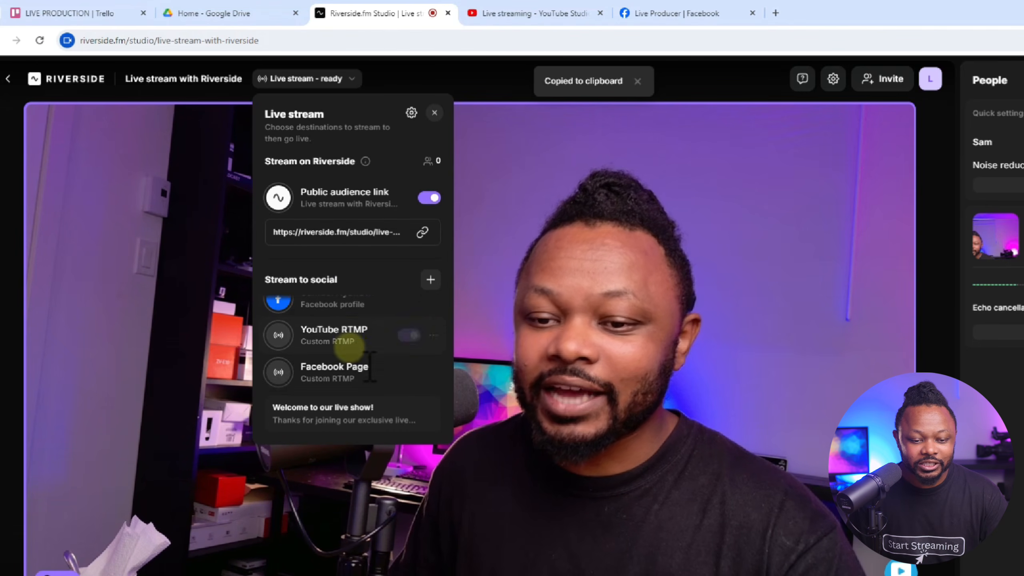
scroll(351, 349, "up", 1)
scroll(348, 357, "down", 1)
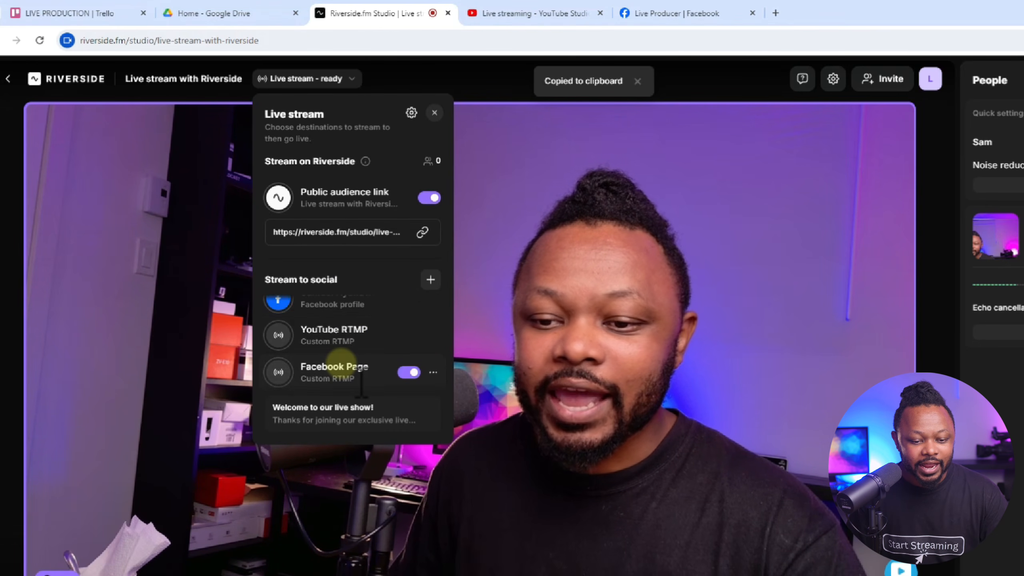
scroll(341, 359, "up", 1)
scroll(341, 355, "down", 1)
scroll(341, 347, "up", 1)
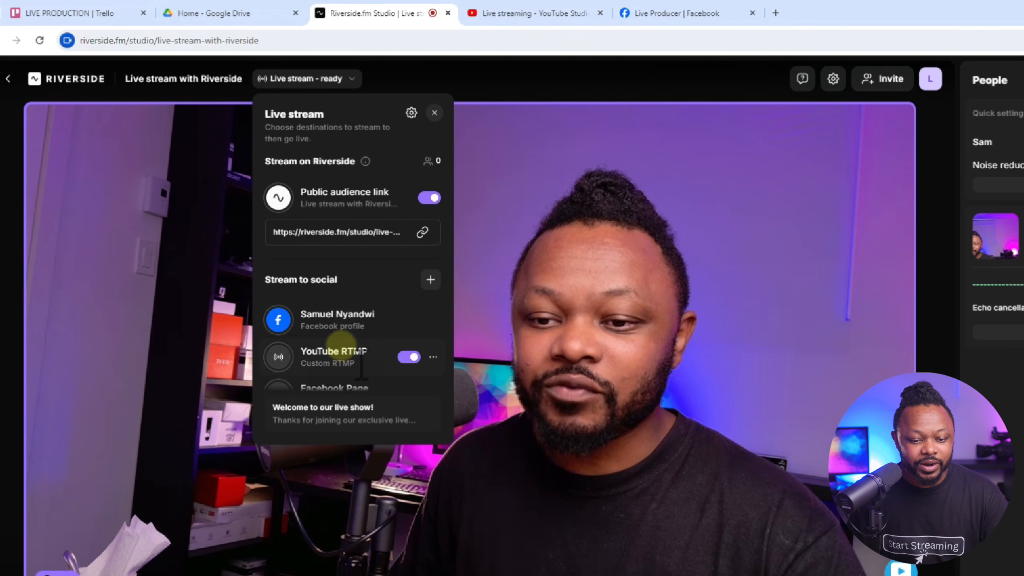
scroll(359, 363, "down", 1)
left_click(407, 335)
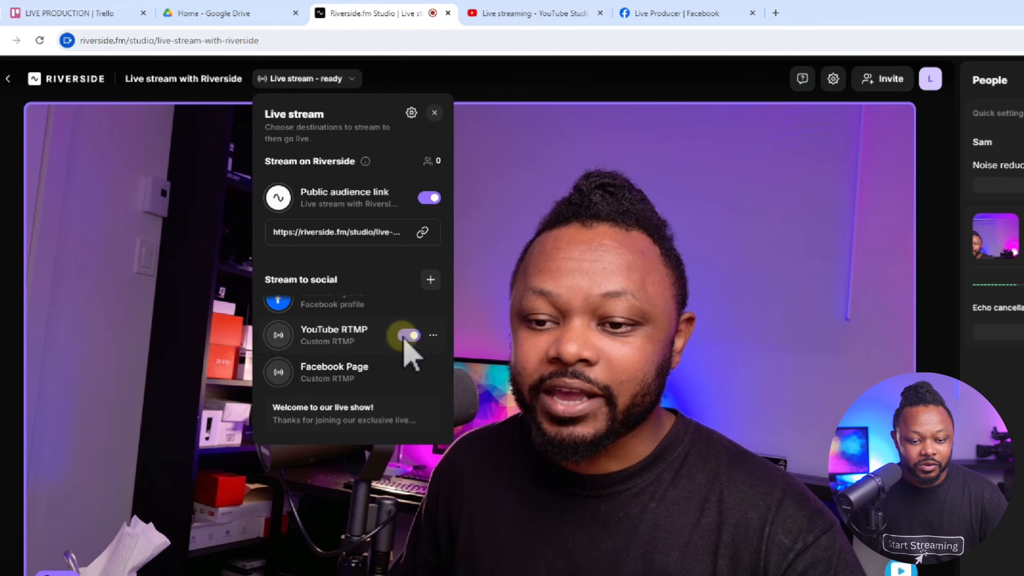
scroll(403, 341, "up", 1)
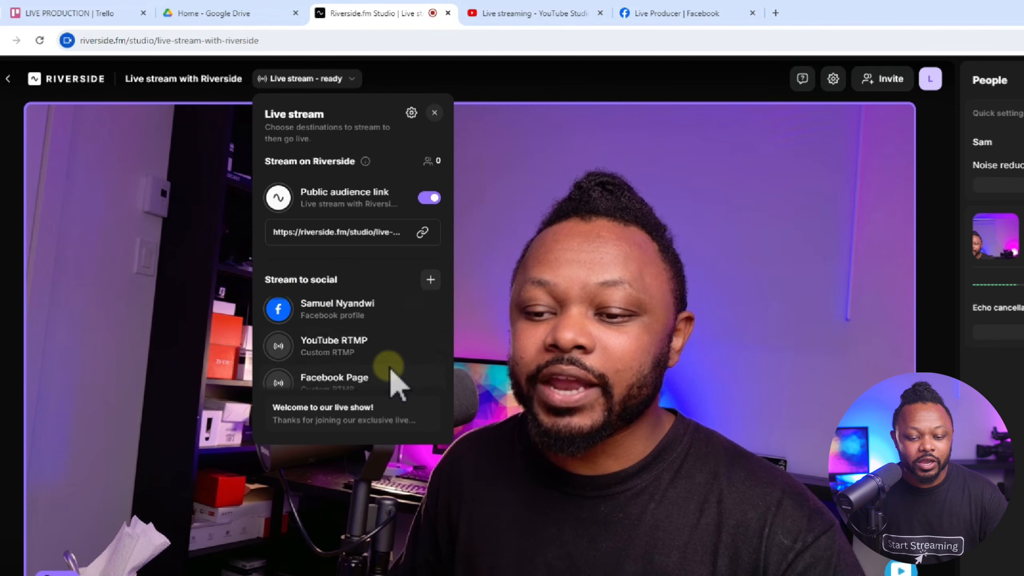
scroll(393, 369, "down", 1)
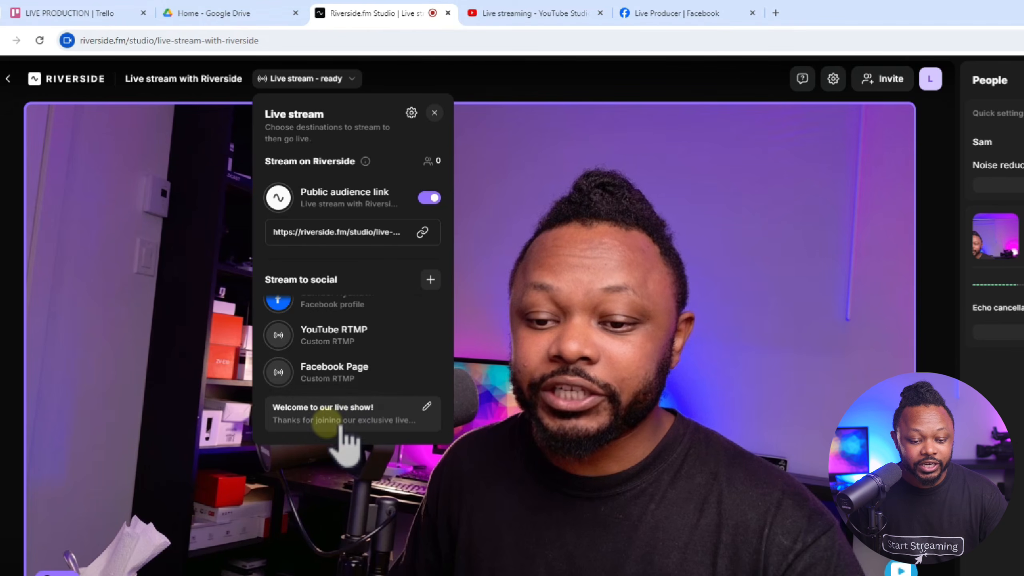
- Set the live stream title to "Welcome to our live show! We are just testing", keep privacy Public, and save the details
left_click(426, 407)
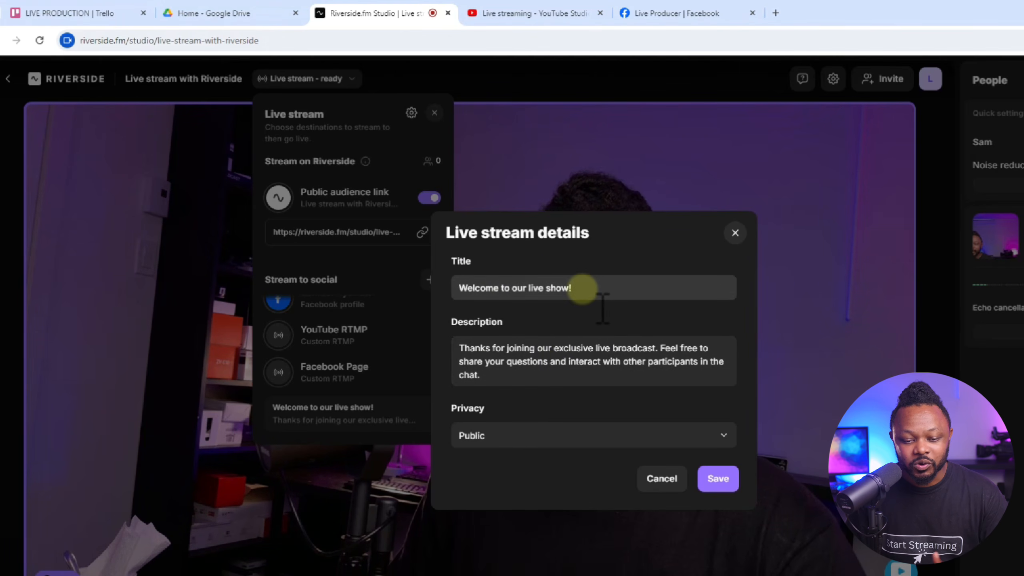
left_click_drag(576, 291, 481, 290)
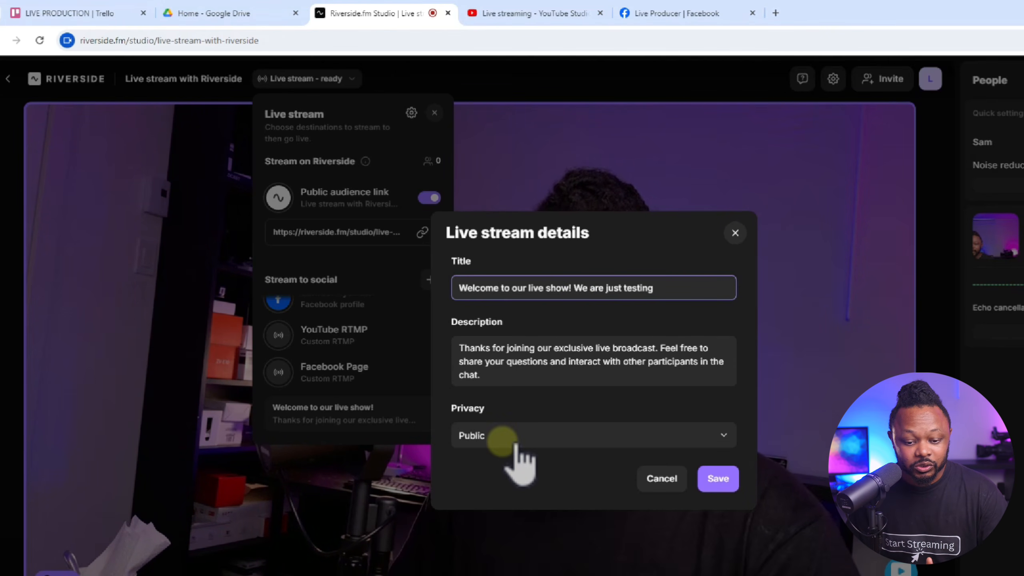
left_click(504, 438)
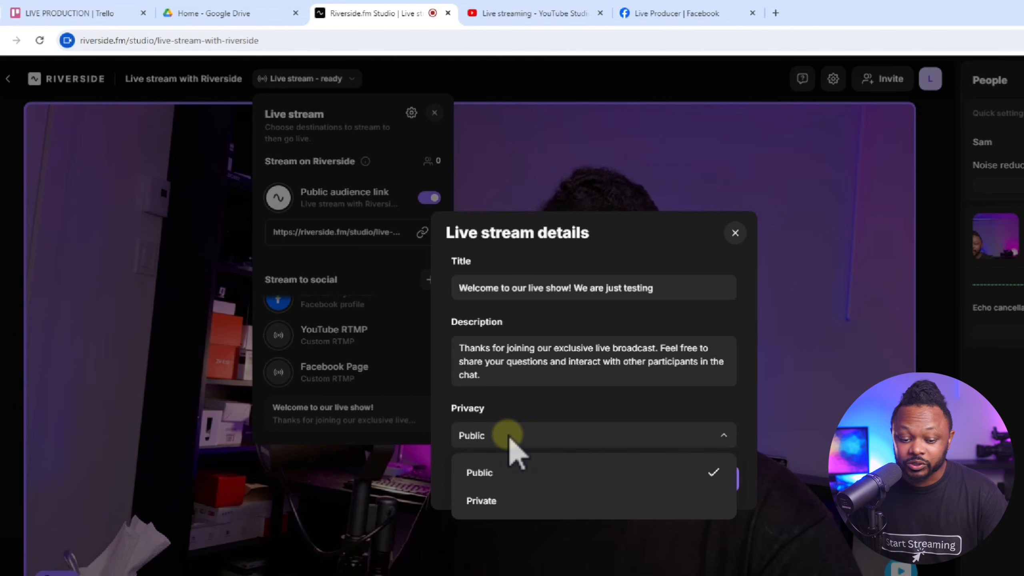
left_click(508, 437)
left_click(515, 439)
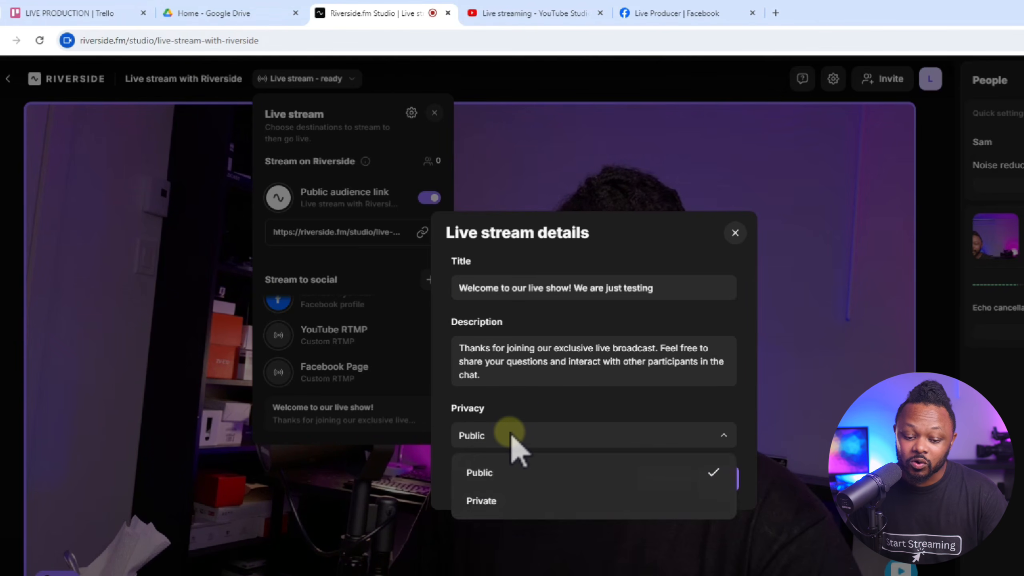
left_click(527, 411)
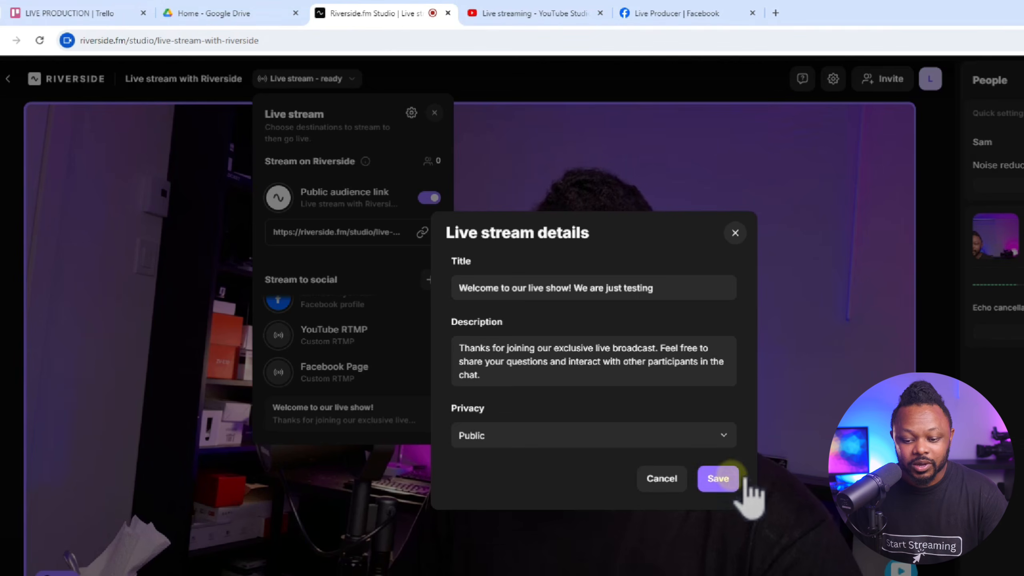
left_click(732, 488)
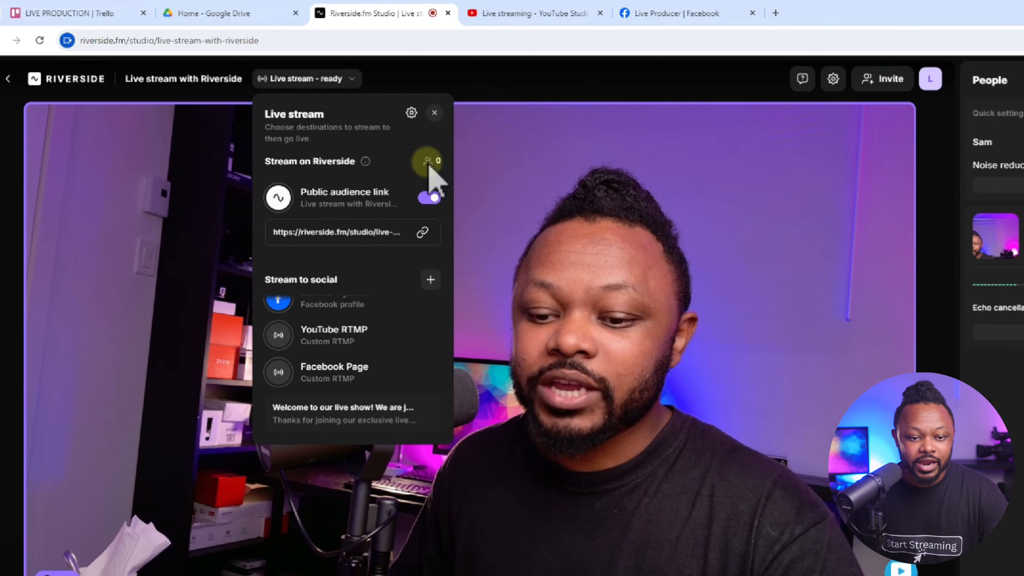
- Close the live stream options and go live from the Riverside studio
left_click(434, 113)
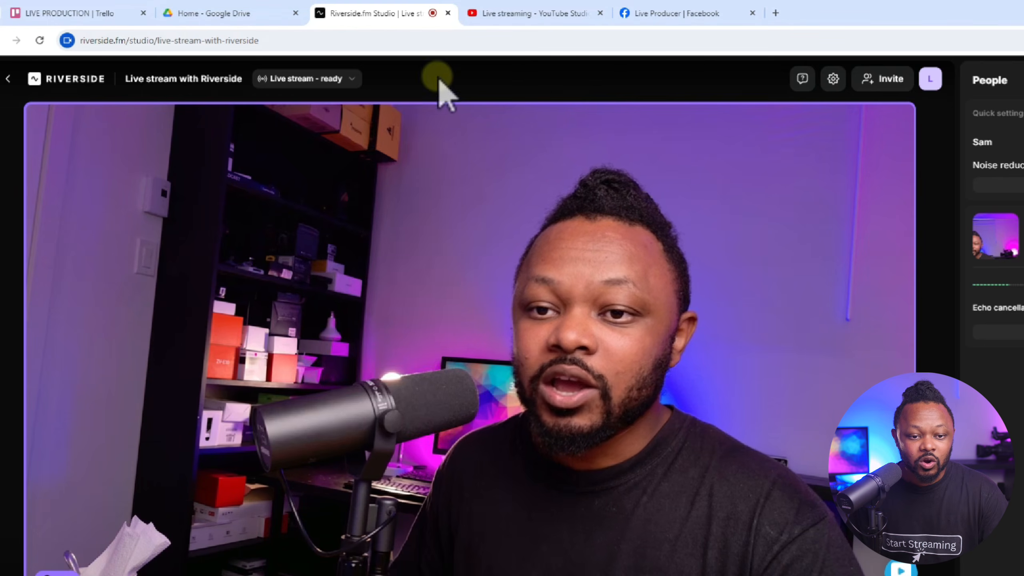
left_click(327, 522)
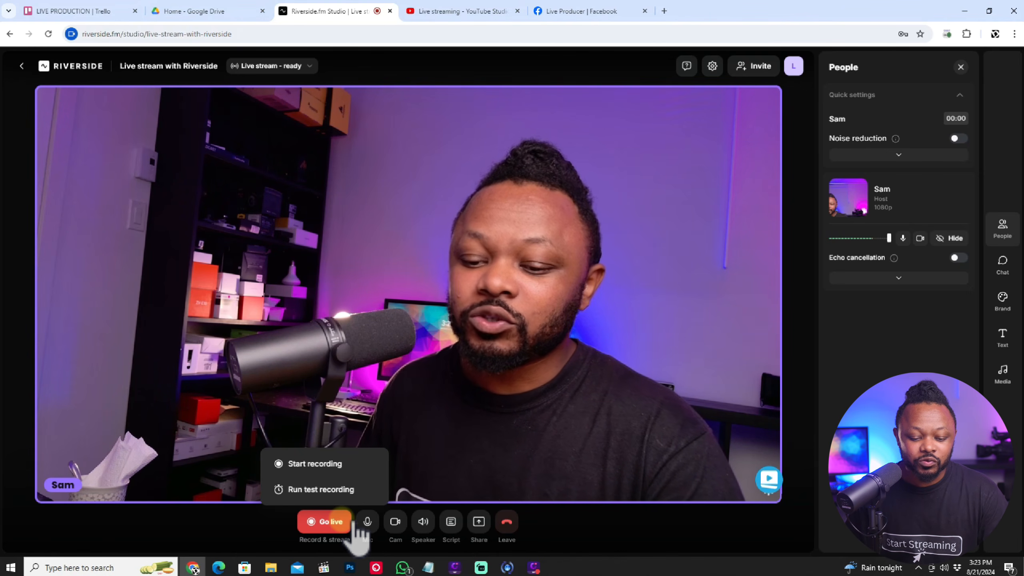
left_click(346, 522)
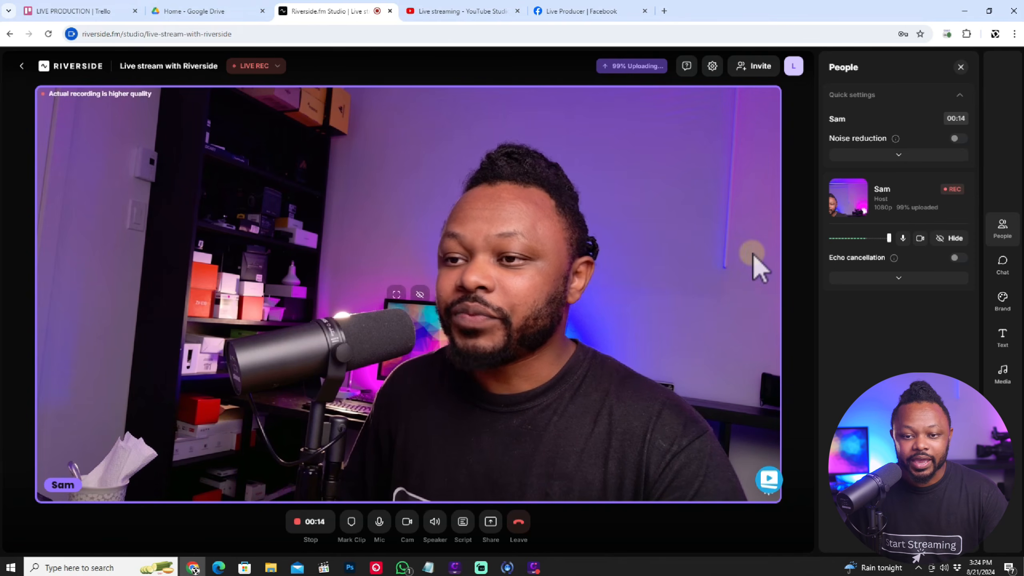
- Switch to Facebook Live Producer, enter Testing as both the title and description of the live video post, and save it
left_click(591, 13)
scroll(297, 395, "up", 2)
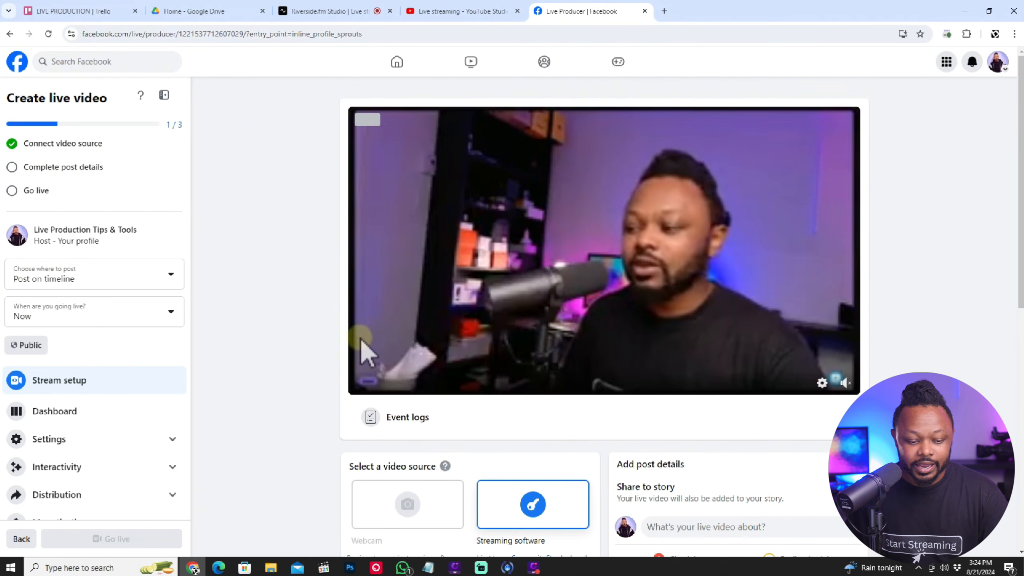
scroll(377, 331, "down", 1)
scroll(342, 363, "up", 1)
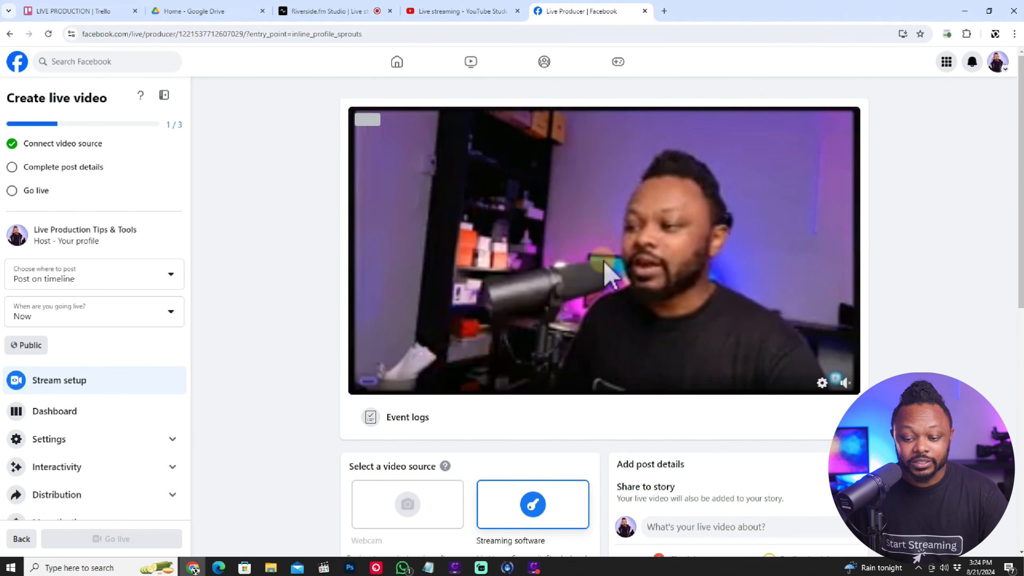
scroll(376, 327, "down", 2)
scroll(299, 403, "up", 2)
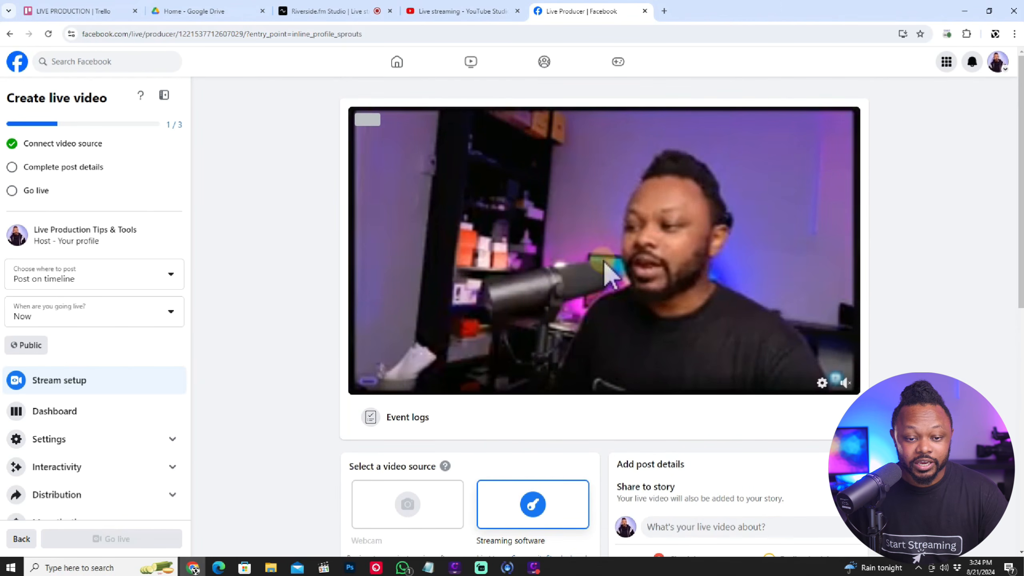
scroll(487, 291, "down", 5)
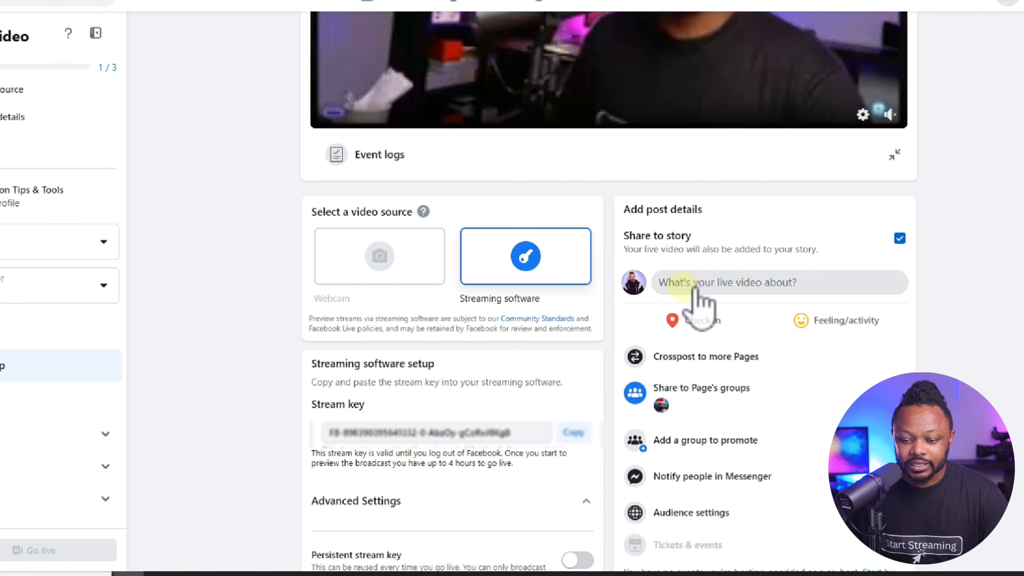
left_click(748, 287)
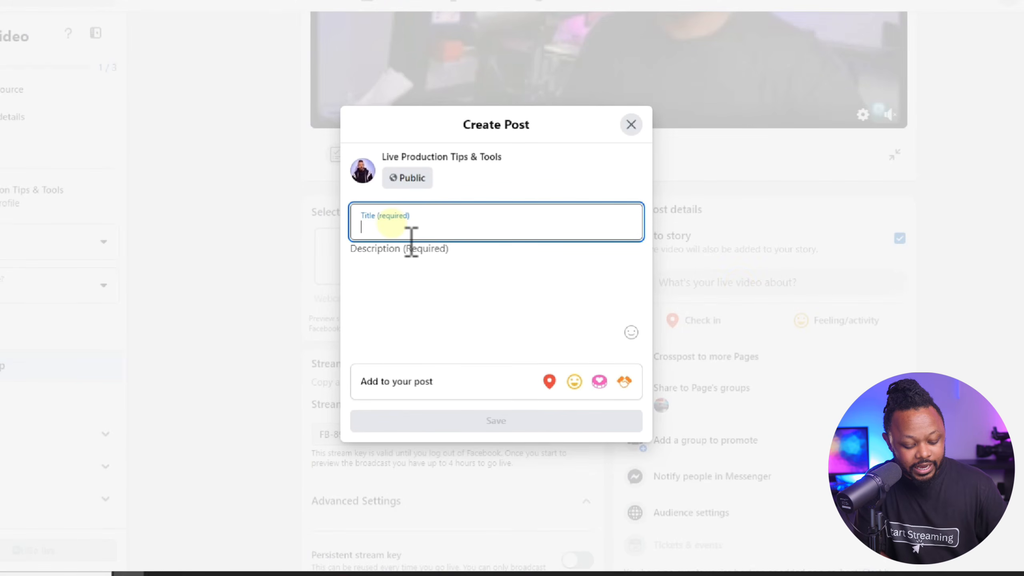
type("Testing")
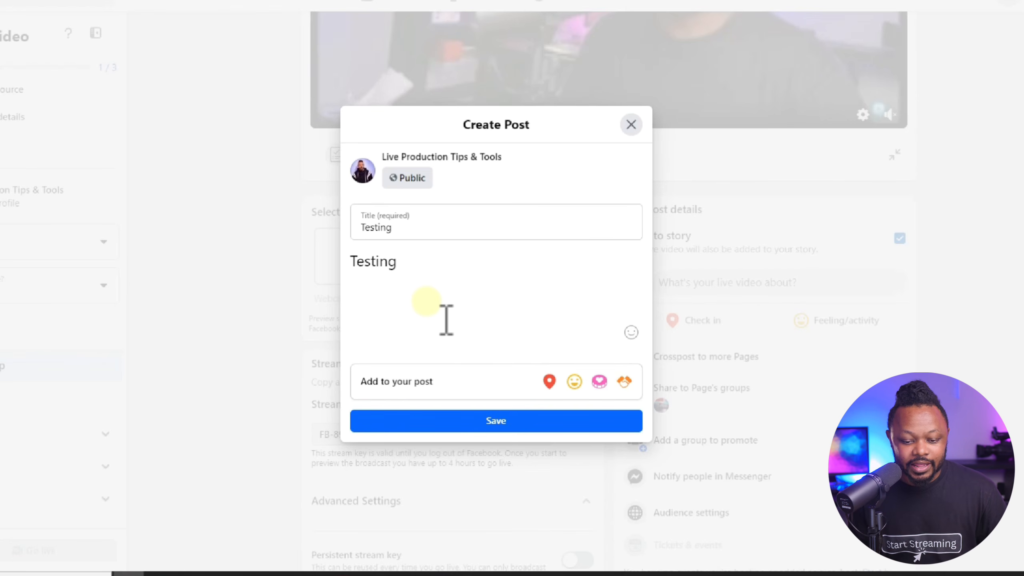
left_click(495, 428)
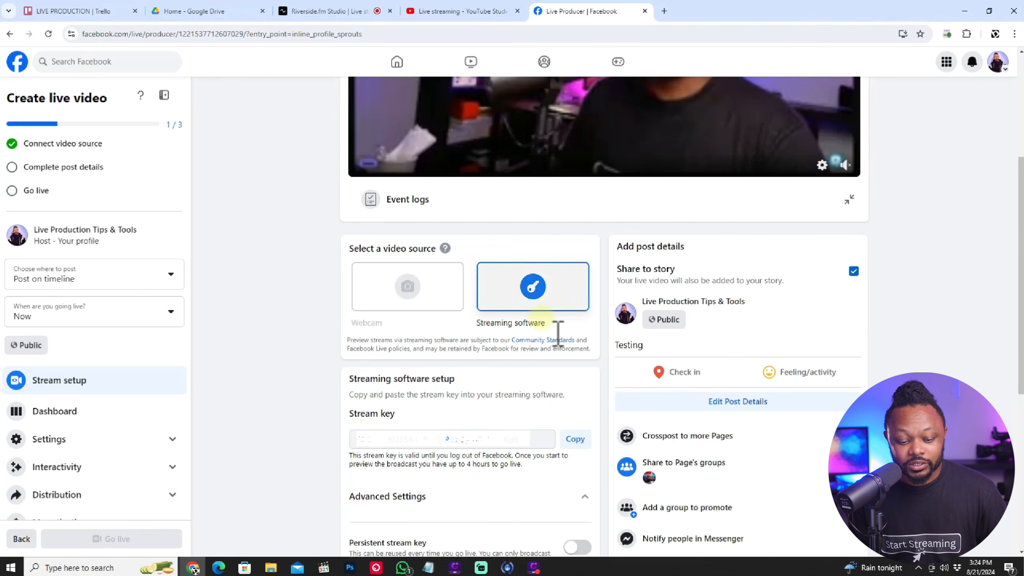
- Go live on the Live Production Tips & Tools page from the Facebook stream setup
scroll(336, 448, "down", 3)
scroll(373, 456, "down", 1)
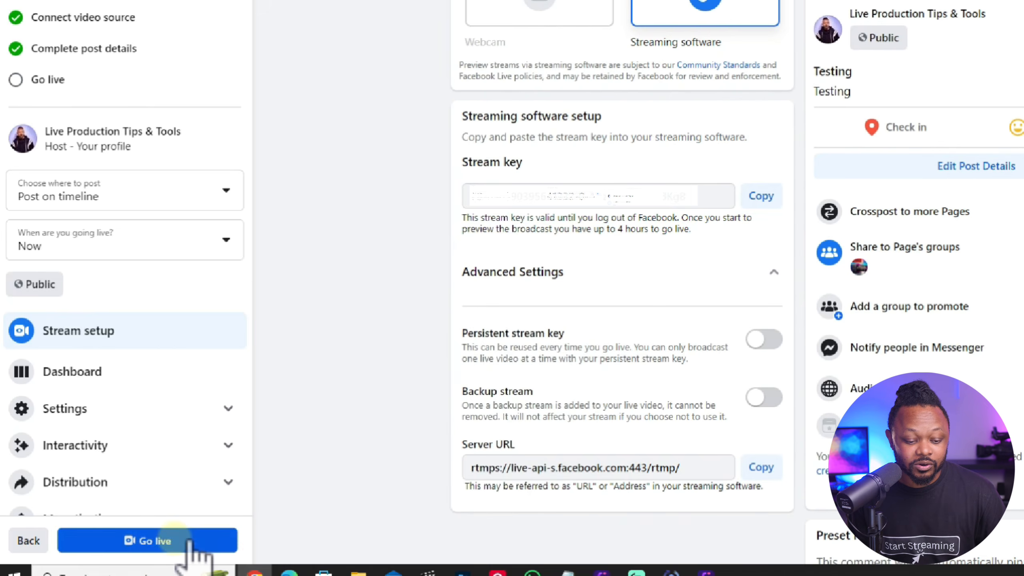
left_click(145, 541)
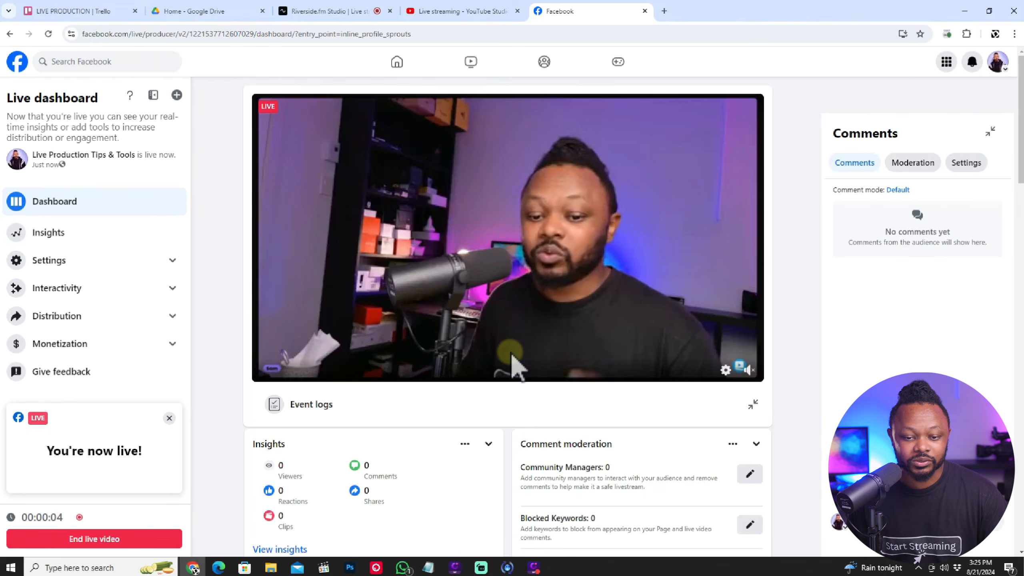
- Set the playback quality of the Facebook live preview to 1080p
left_click(727, 371)
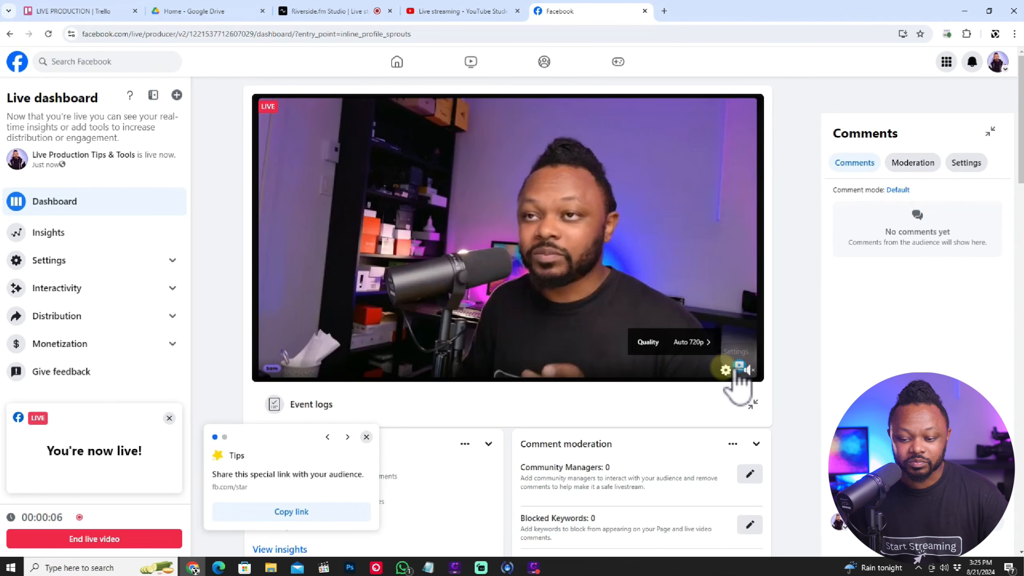
left_click(710, 343)
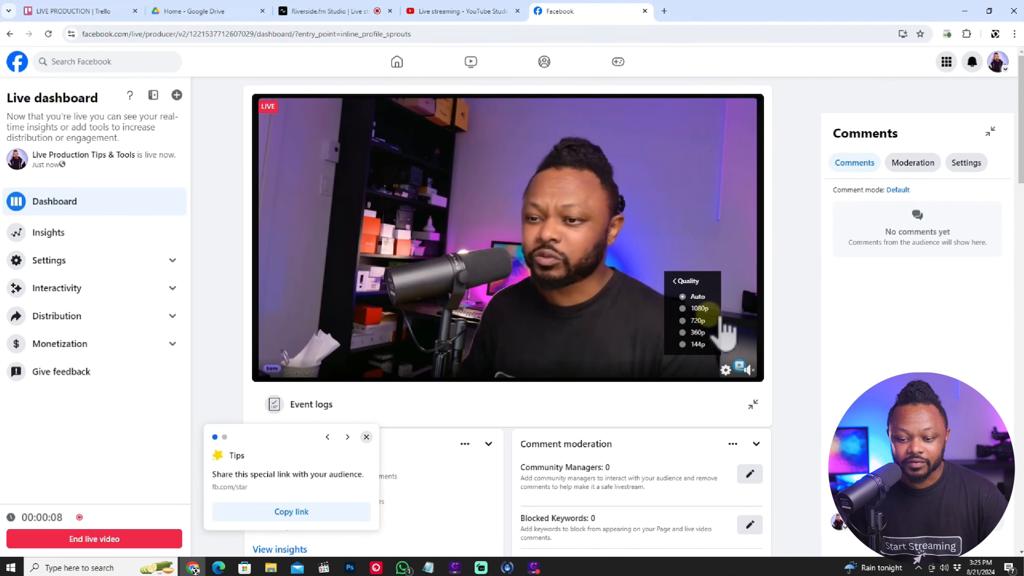
left_click(681, 308)
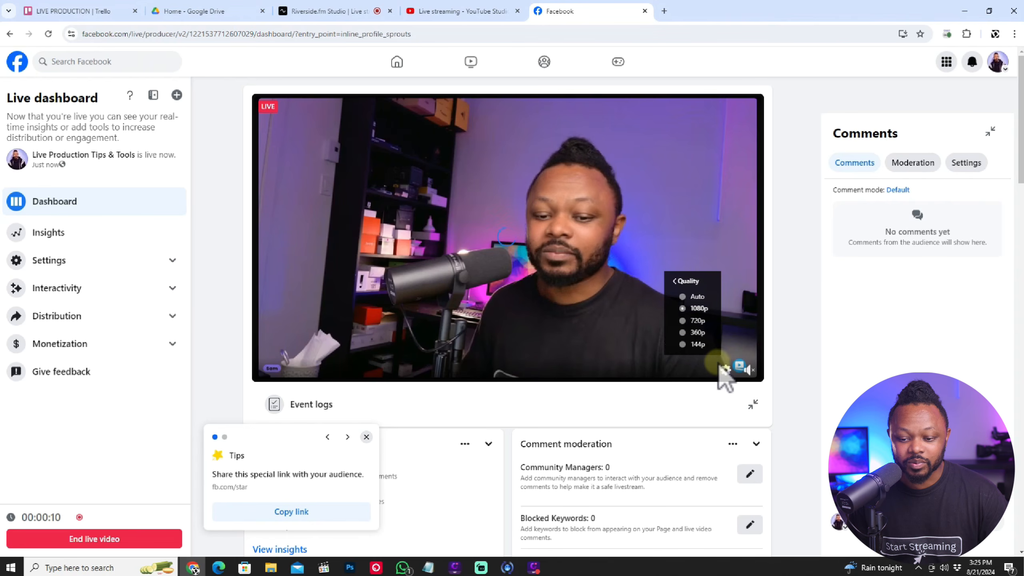
left_click(555, 327)
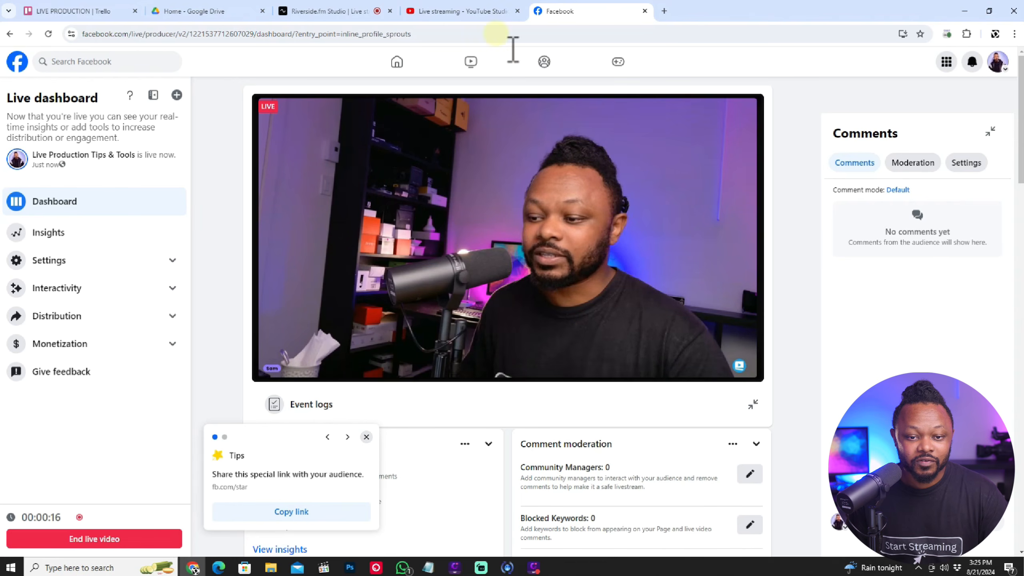
- Switch to YouTube Studio and copy the share link of the Testing Riverside live stream
left_click(492, 9)
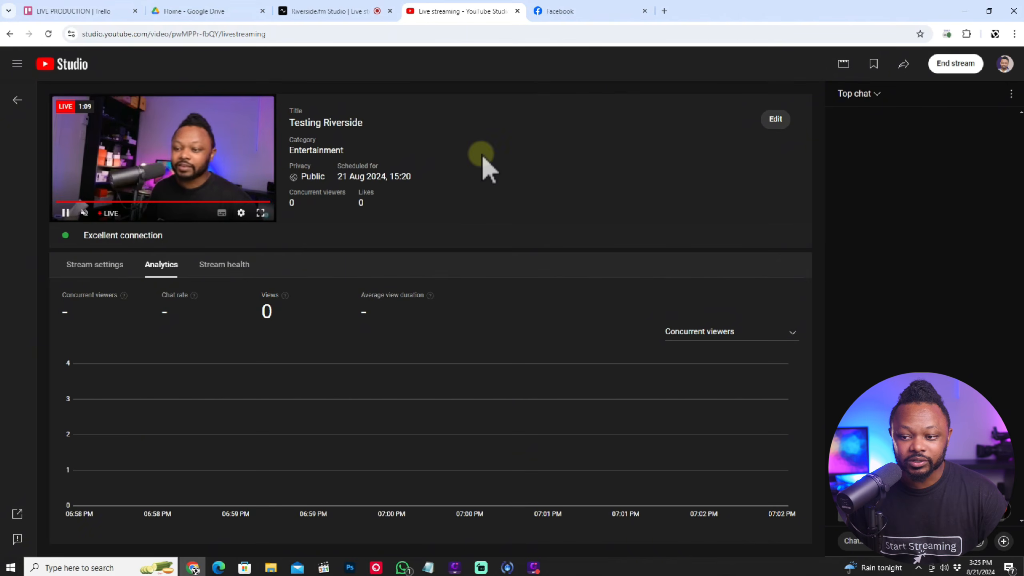
left_click(880, 77)
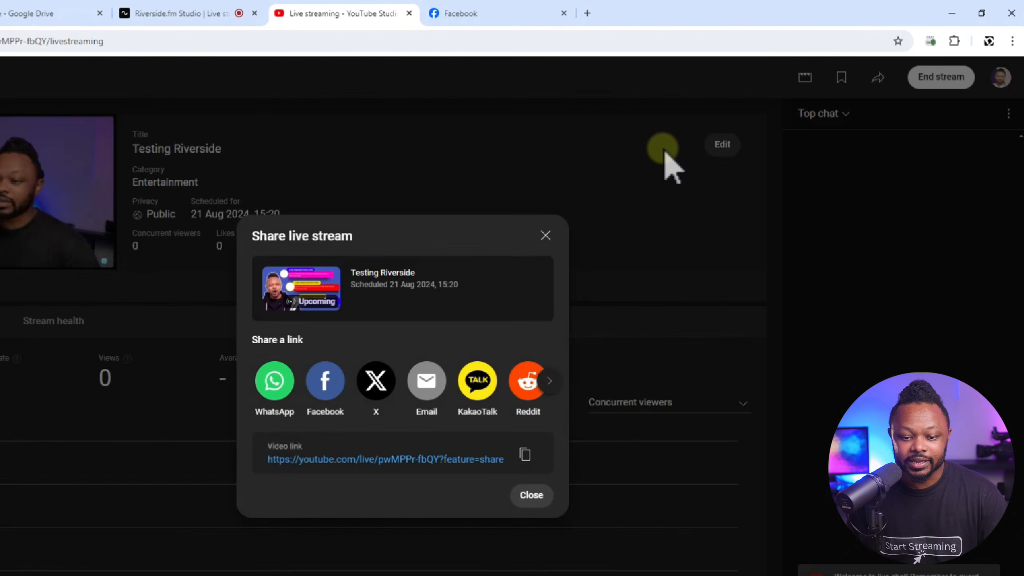
left_click(610, 397)
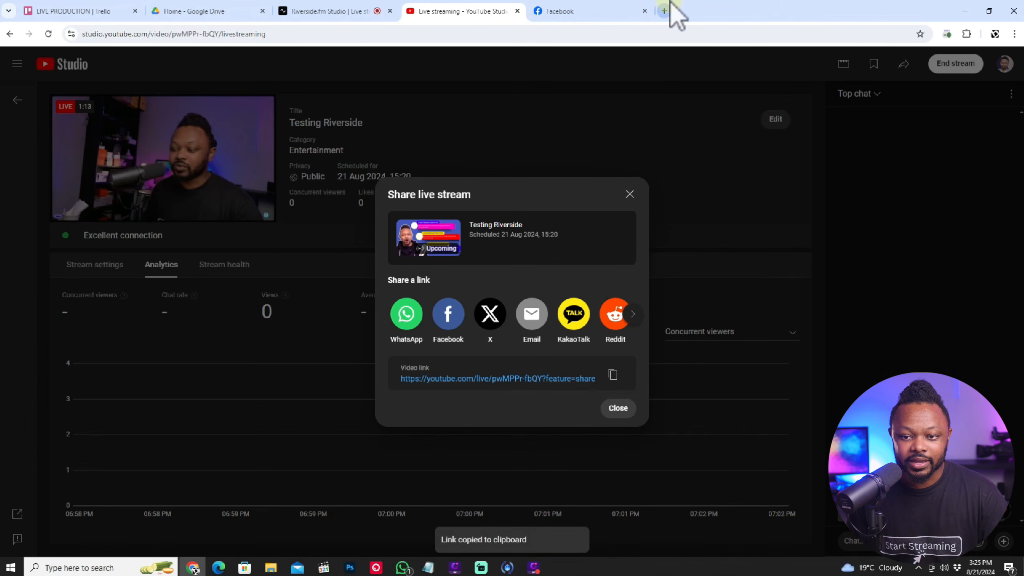
- Open the copied Testing Riverside live stream link in a new browser tab
left_click(667, 10)
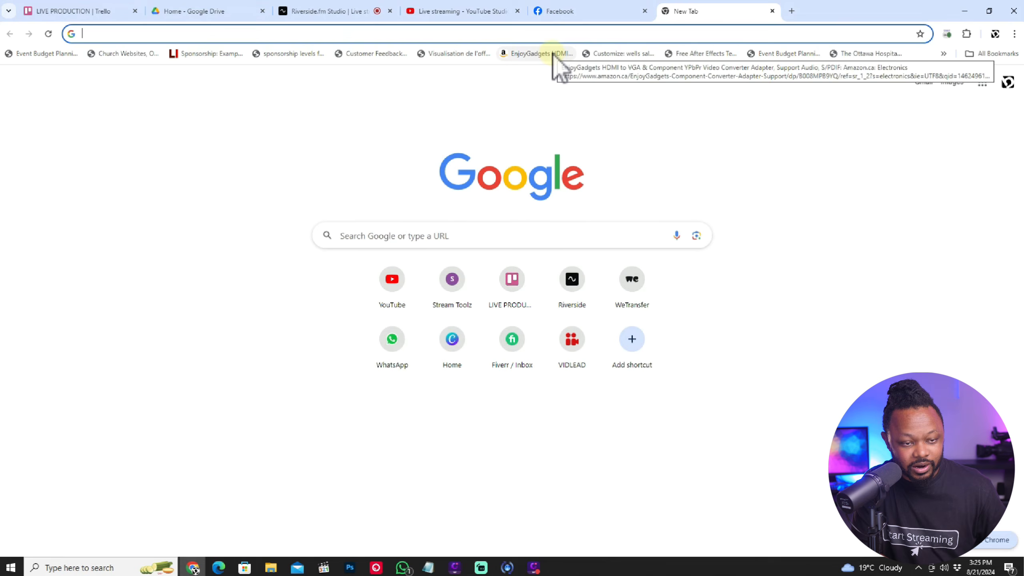
key("ctrl+v")
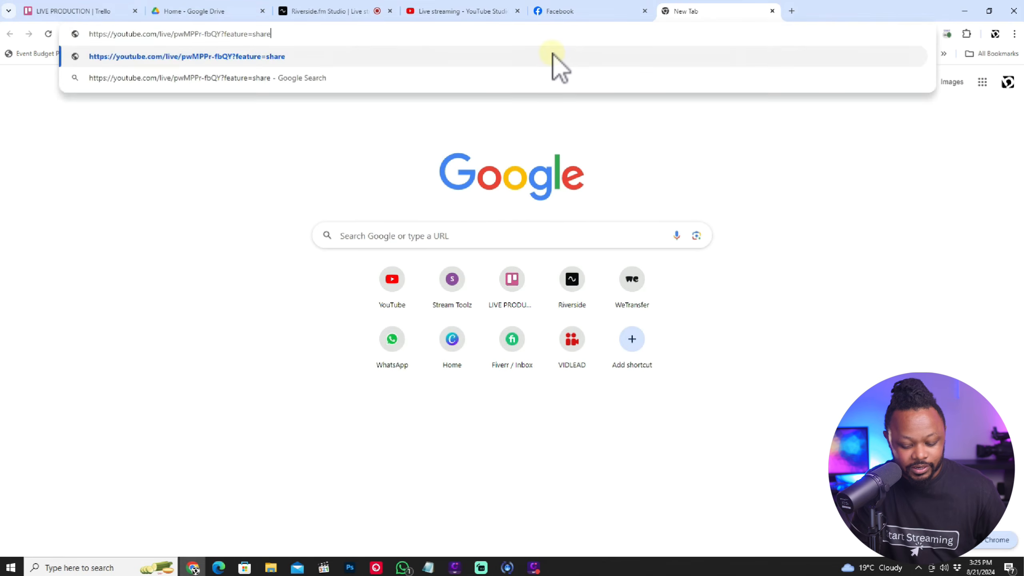
key("Return")
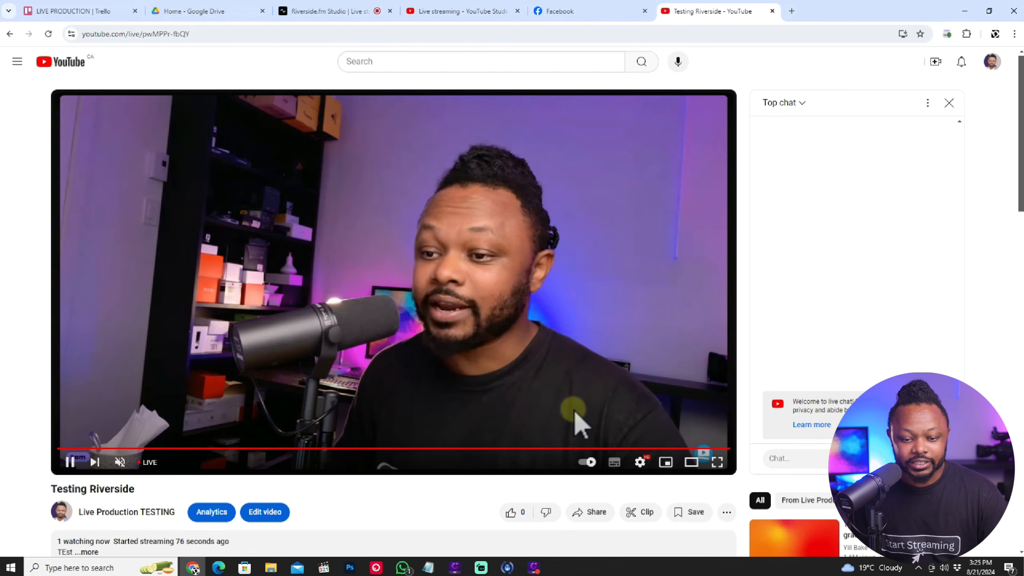
- Adjust the playback quality of the YouTube live stream and unmute its sound
left_click(651, 463)
left_click(685, 427)
left_click(650, 296)
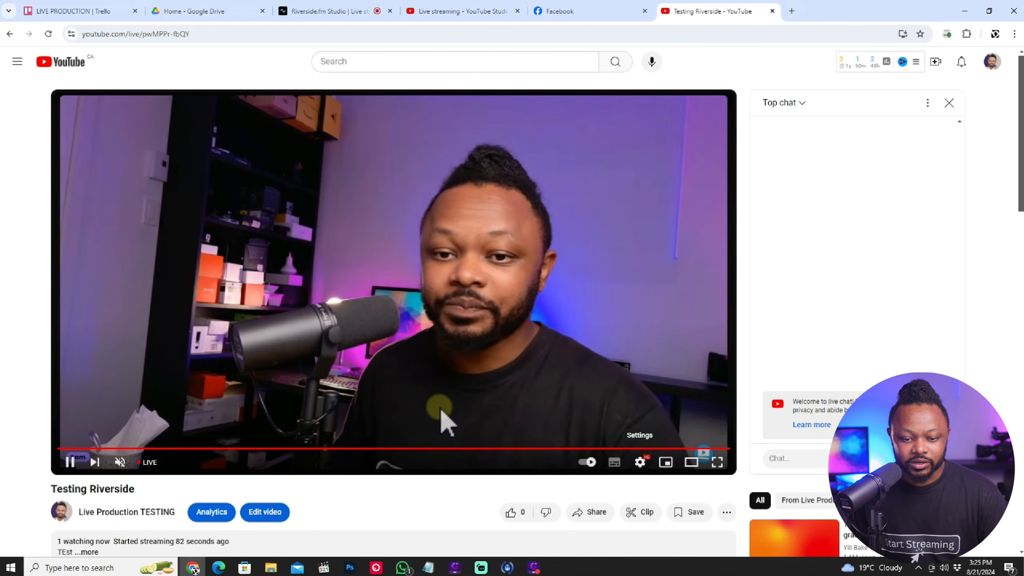
left_click(119, 462)
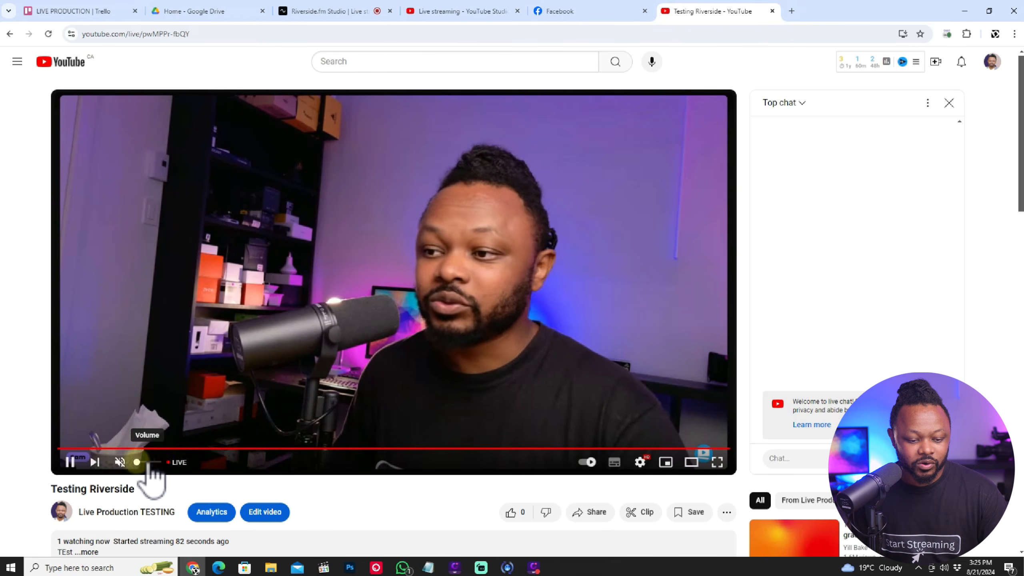
left_click(120, 462)
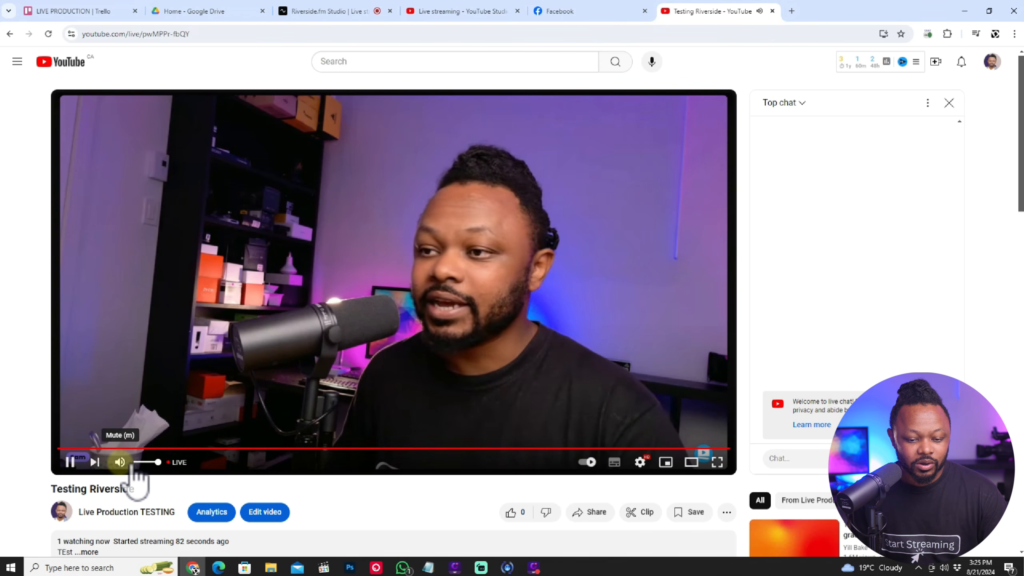
- Post the messages Hello, How are you and This is a test in the YouTube live chat
left_click(819, 468)
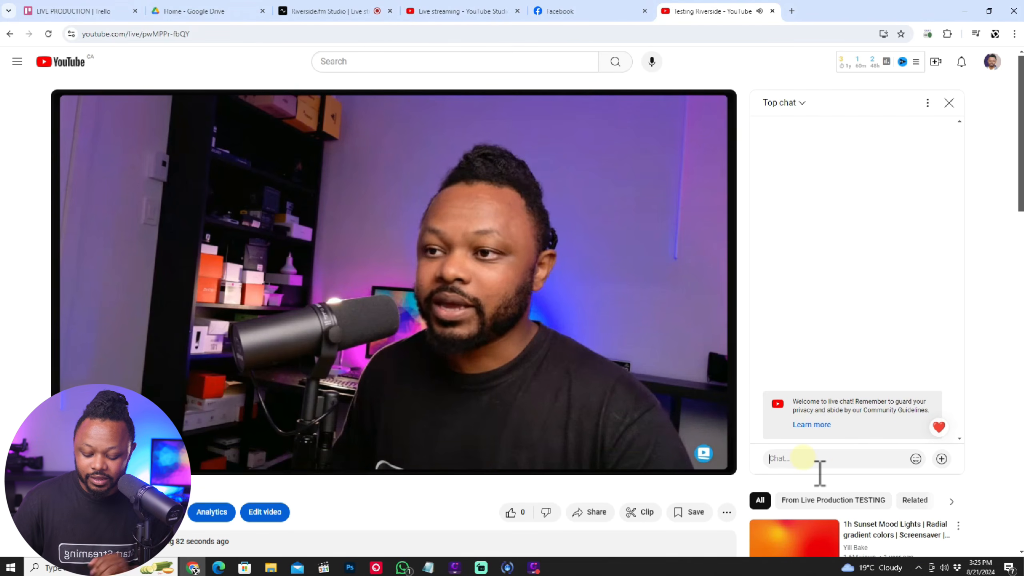
type("Hello")
key("Return")
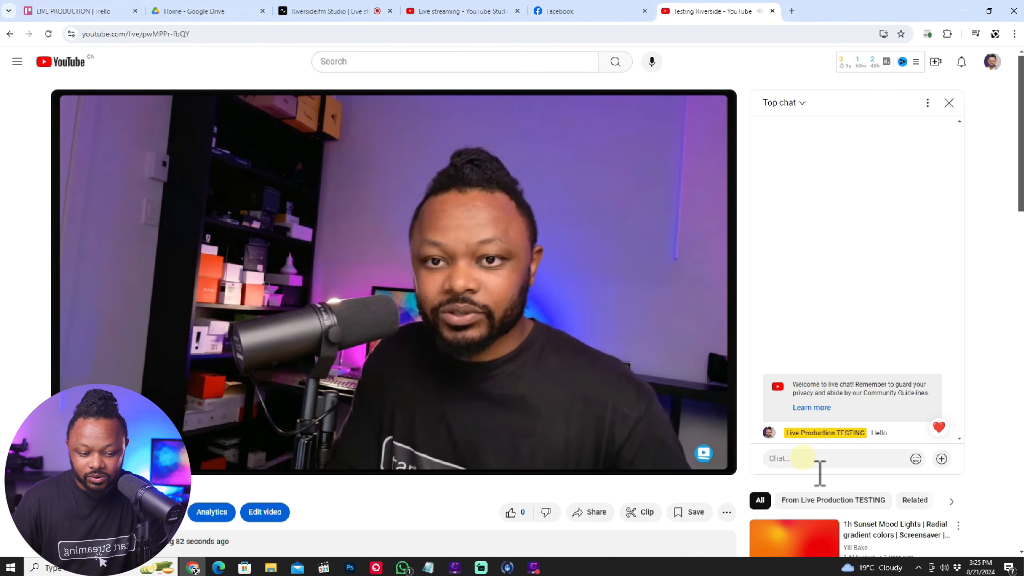
type("How are you")
key("Return")
type("This is a tes")
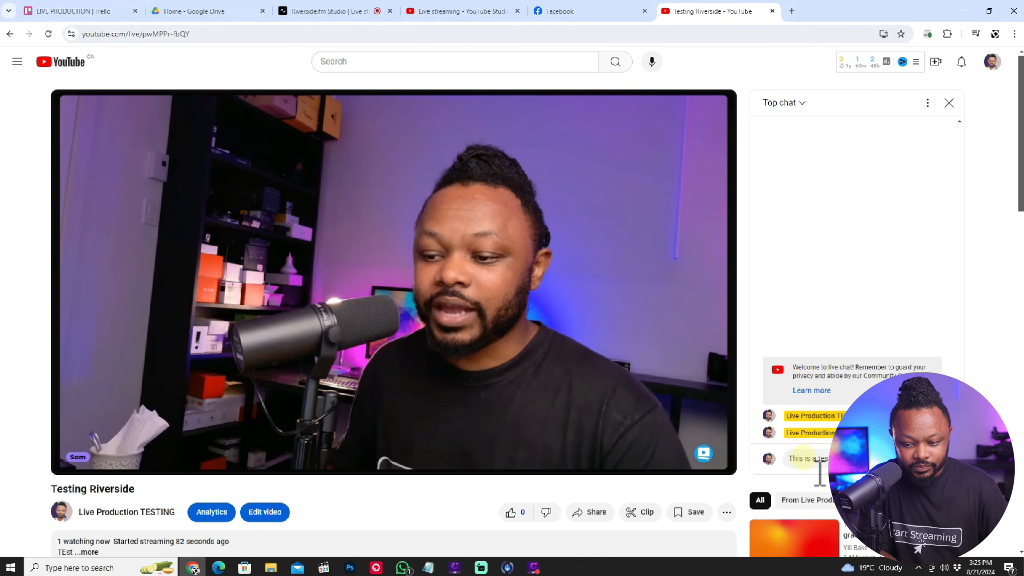
type("t")
key("Return")
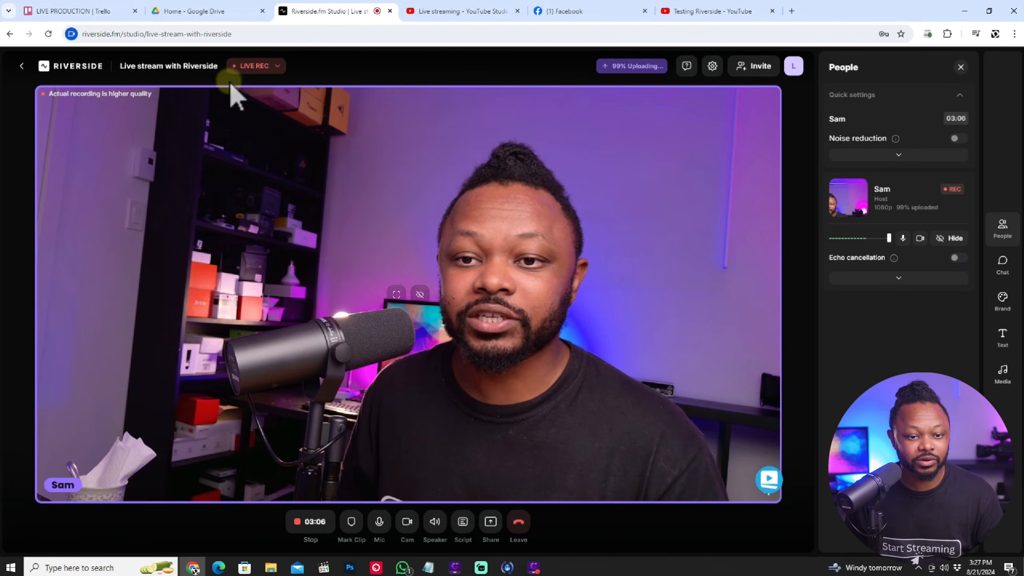
- Switch to the Riverside studio, open its livestream preview full-size with sound playback allowed, and enter Hello in the preview's chat
left_click(278, 65)
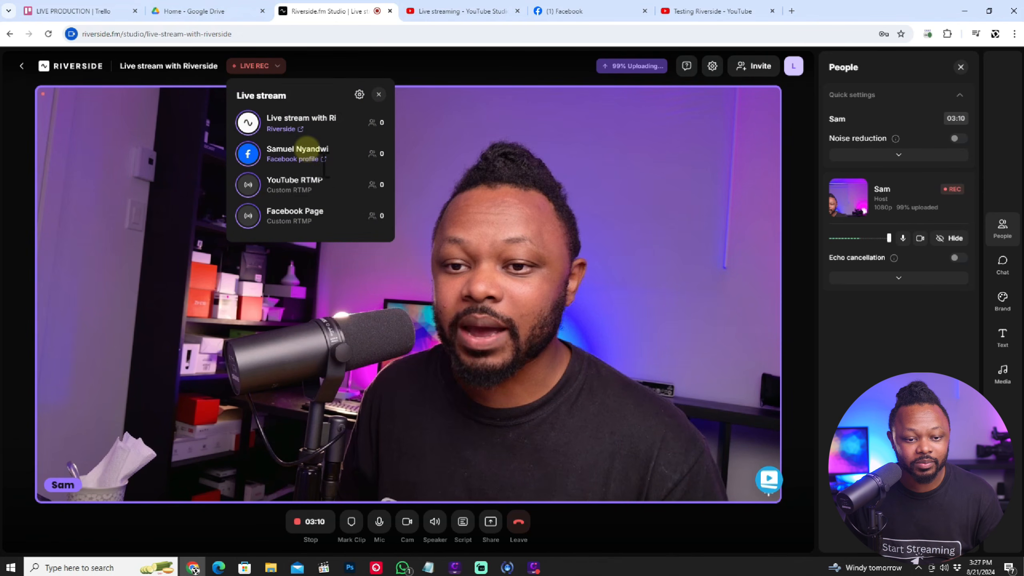
left_click(297, 130)
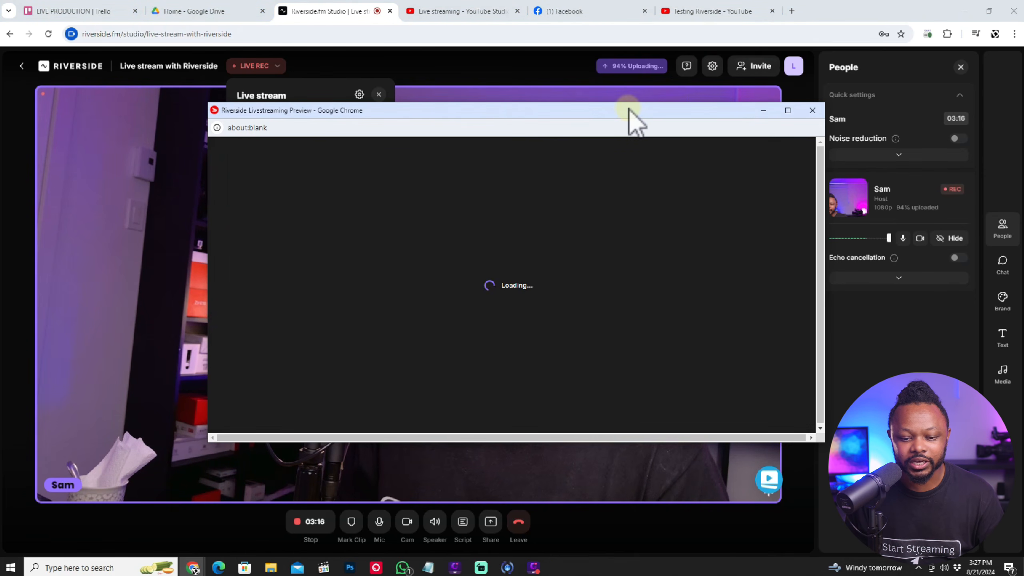
left_click(788, 111)
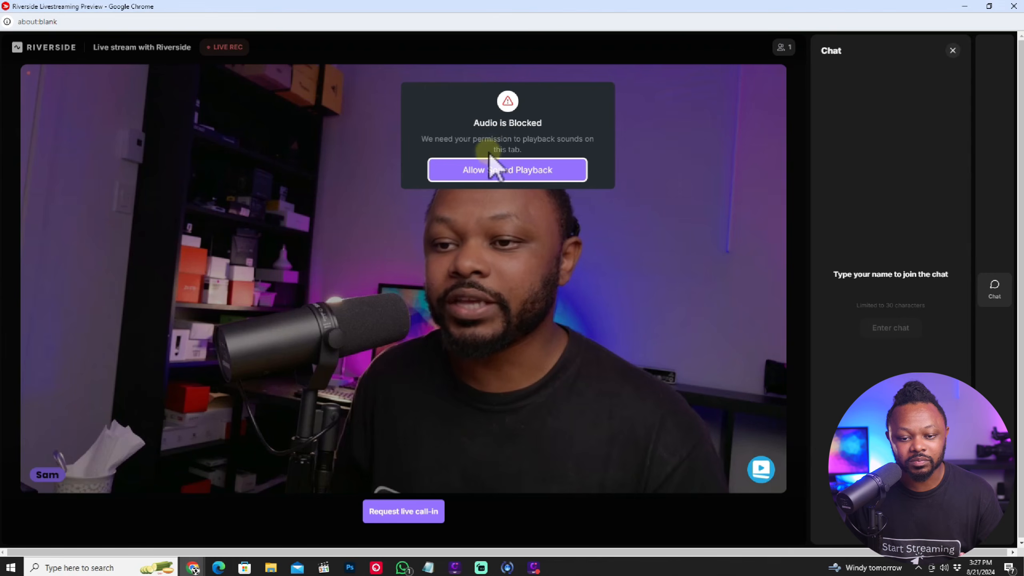
left_click(491, 170)
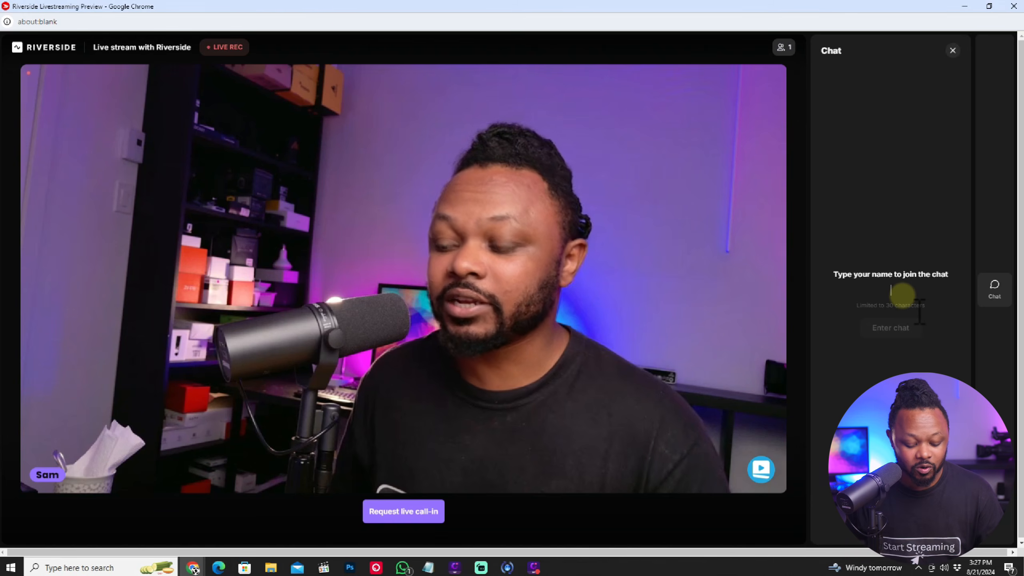
type("Hello")
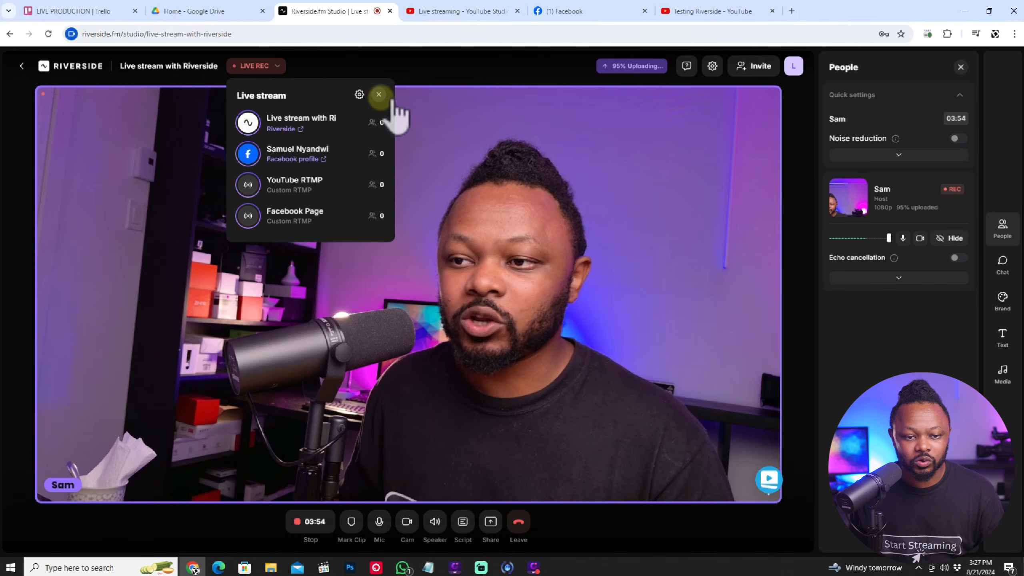
- Close the stream destinations list and send Hello in the studio's live stream chat
left_click(378, 94)
left_click(1002, 265)
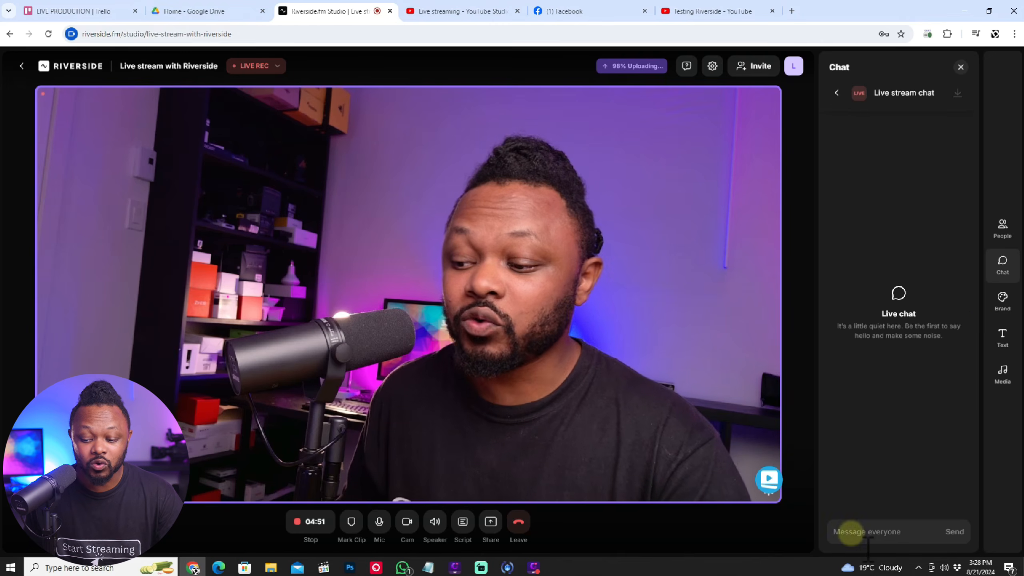
left_click(850, 531)
type("Hello")
key("Return")
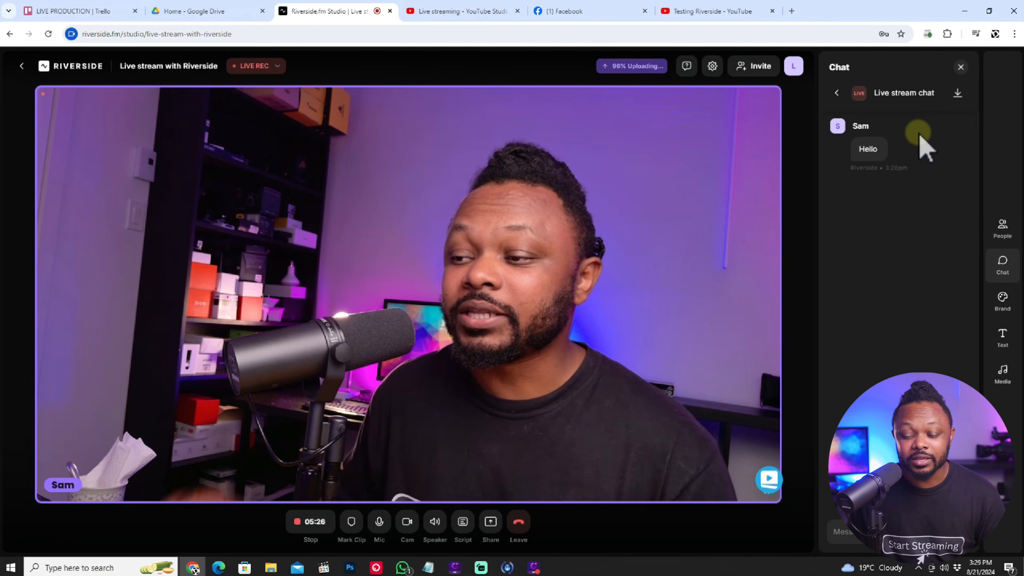
- Show the Hello chat message on stream with the 10s timer and again with the timer off, and hide it
mouse_move(894, 158)
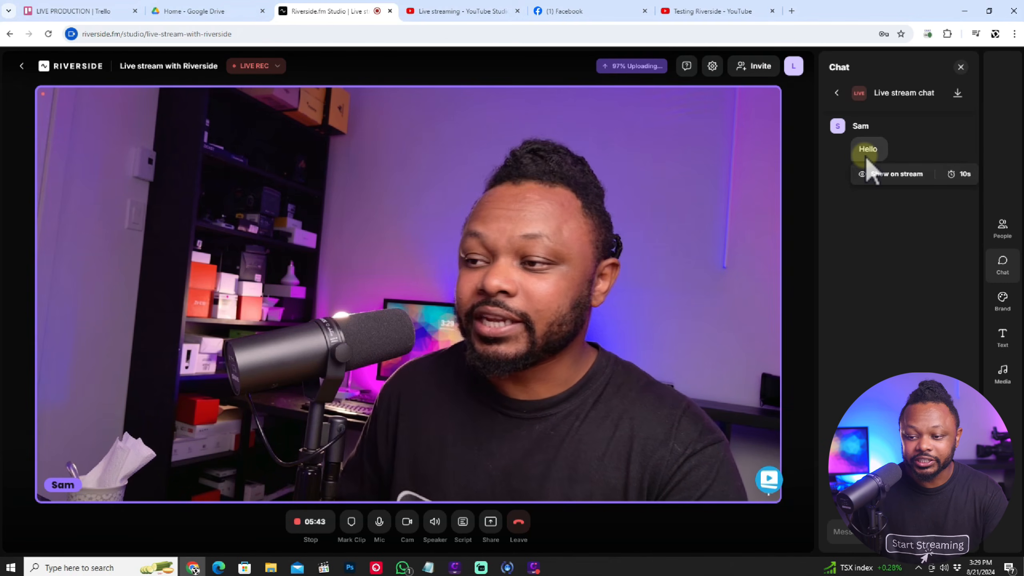
left_click(897, 175)
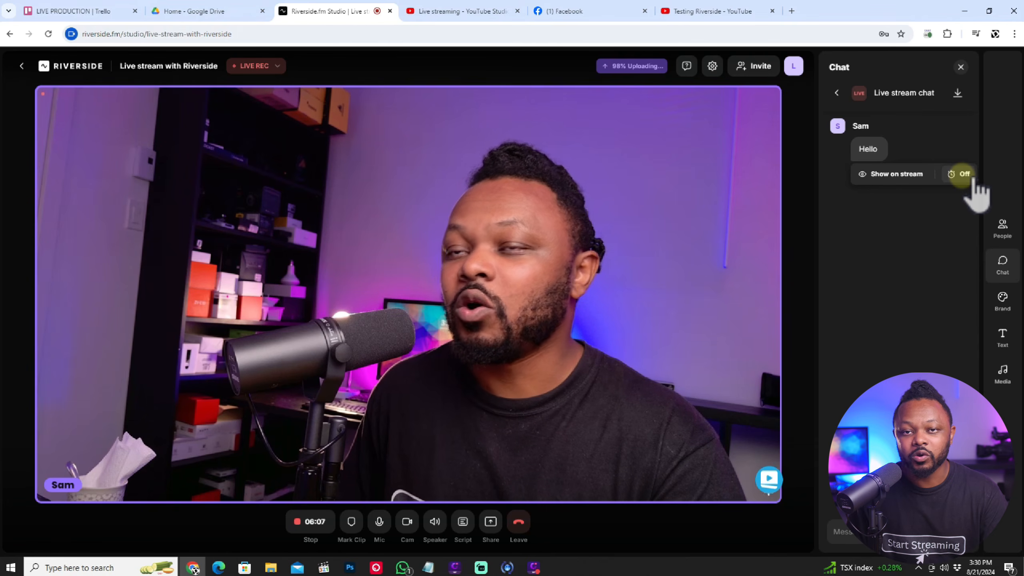
left_click(878, 172)
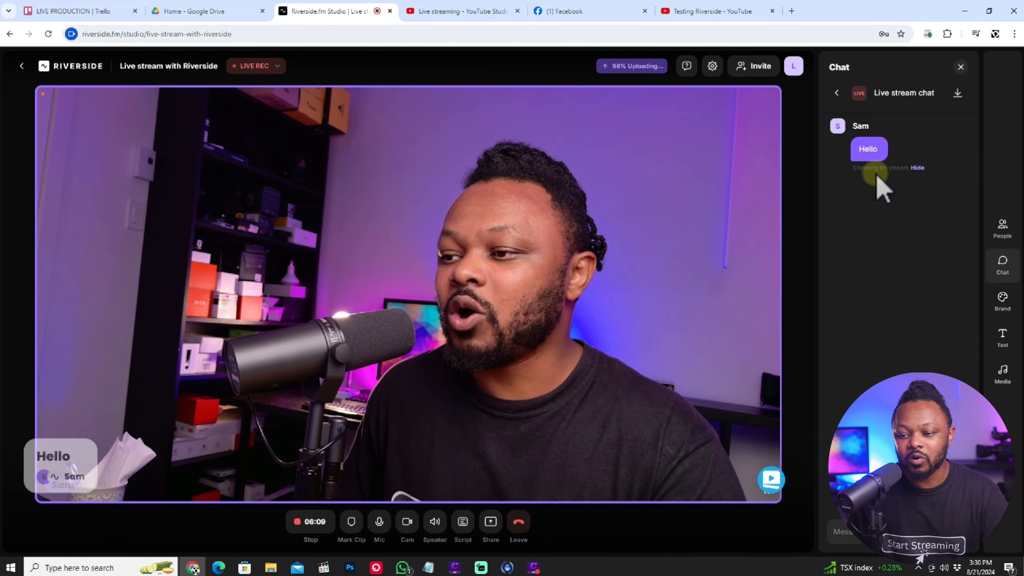
left_click(918, 167)
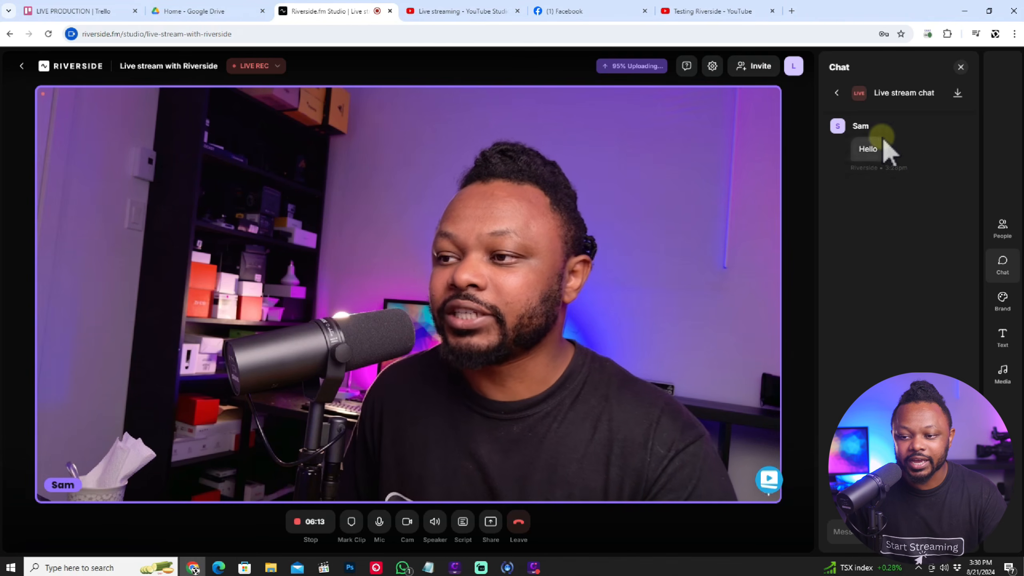
- Leave the live stream chat and stop the live stream recording
left_click(833, 92)
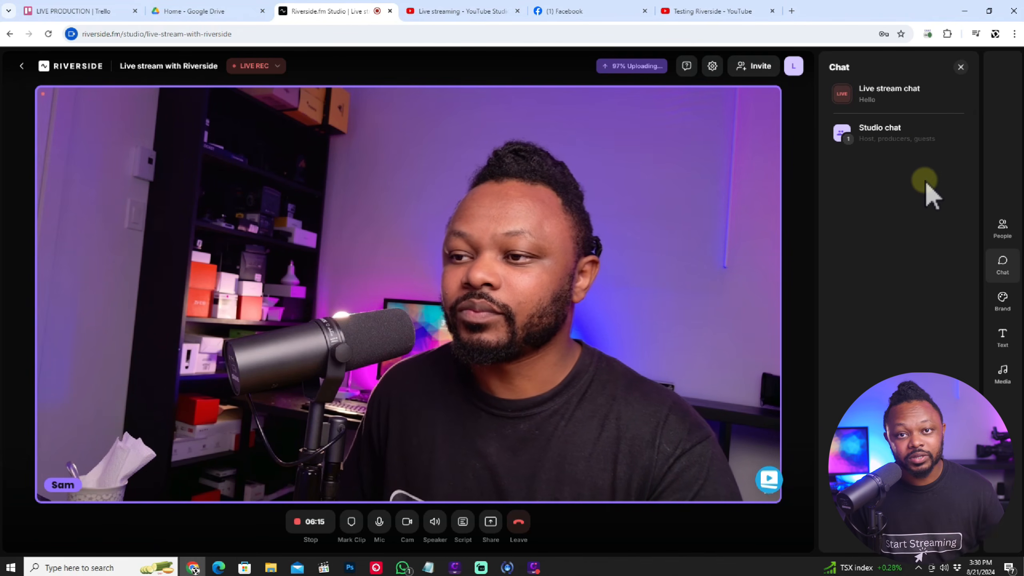
left_click(323, 523)
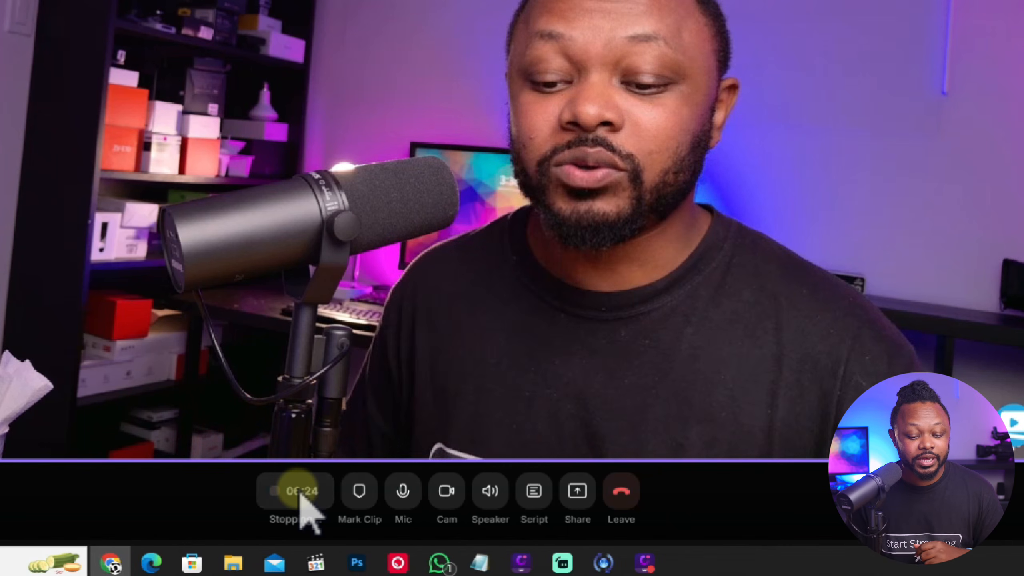